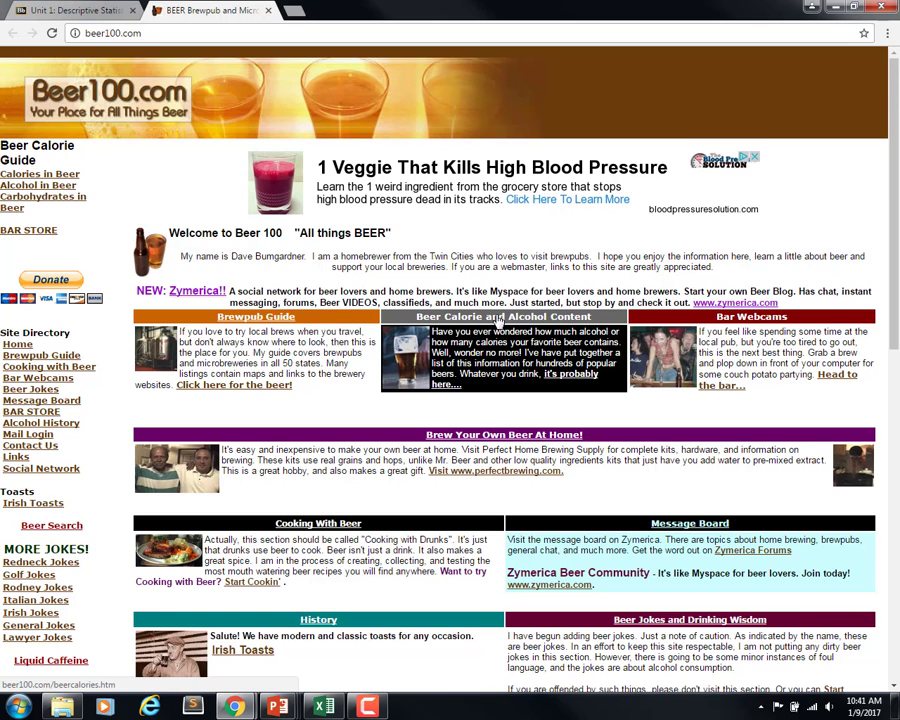
Open the site's beer calorie and alcohol content guide and go to its domestic beer list
{"action": "left_click", "coordinate": [498, 318]}
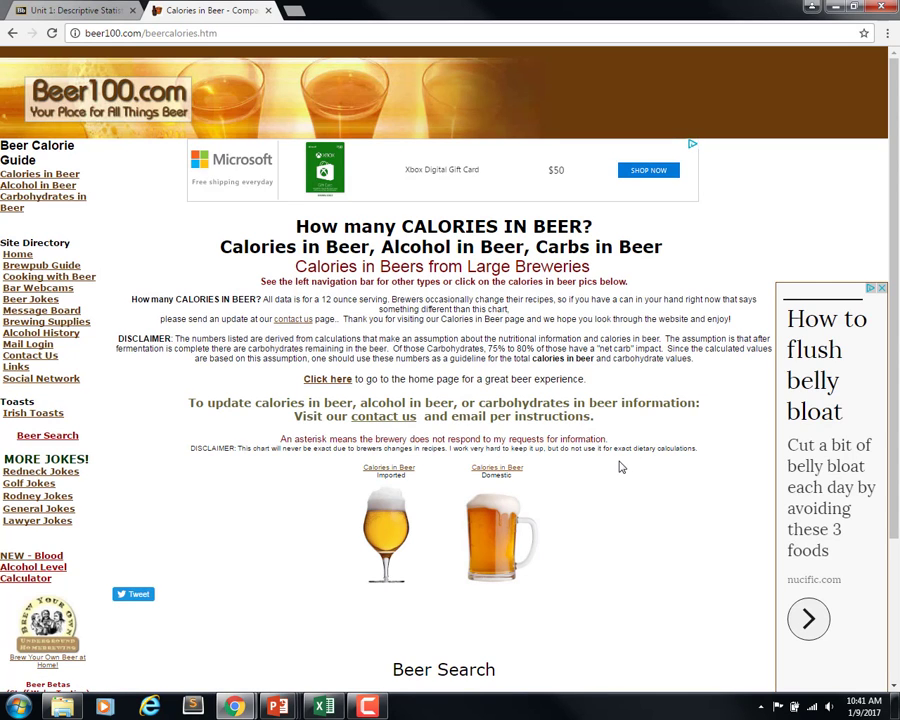
{"action": "scroll", "coordinate": [607, 476], "scroll_direction": "down", "scroll_amount": 3}
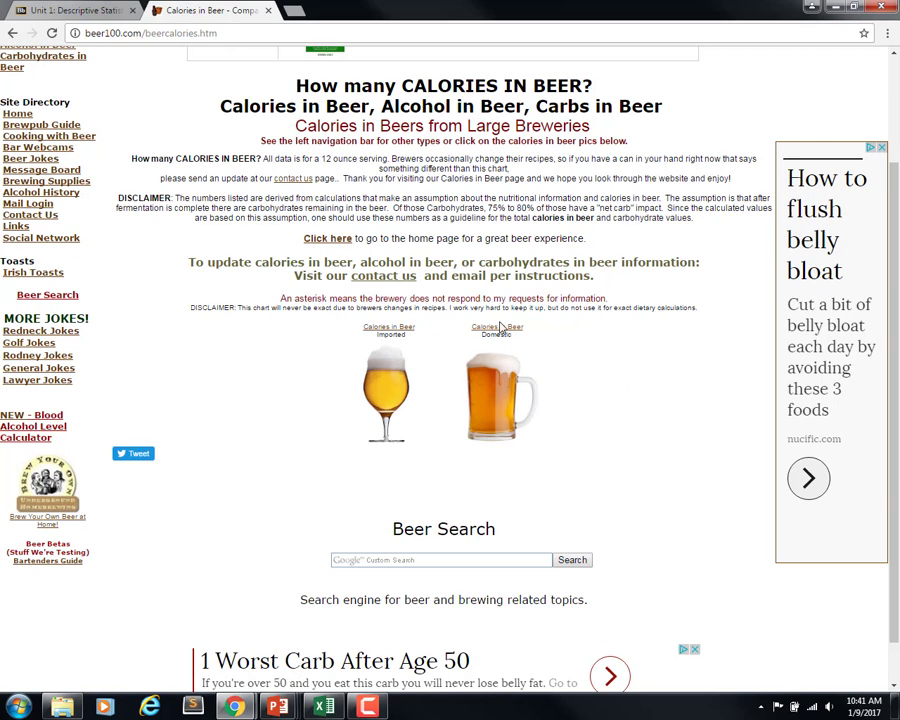
{"action": "left_click", "coordinate": [510, 333]}
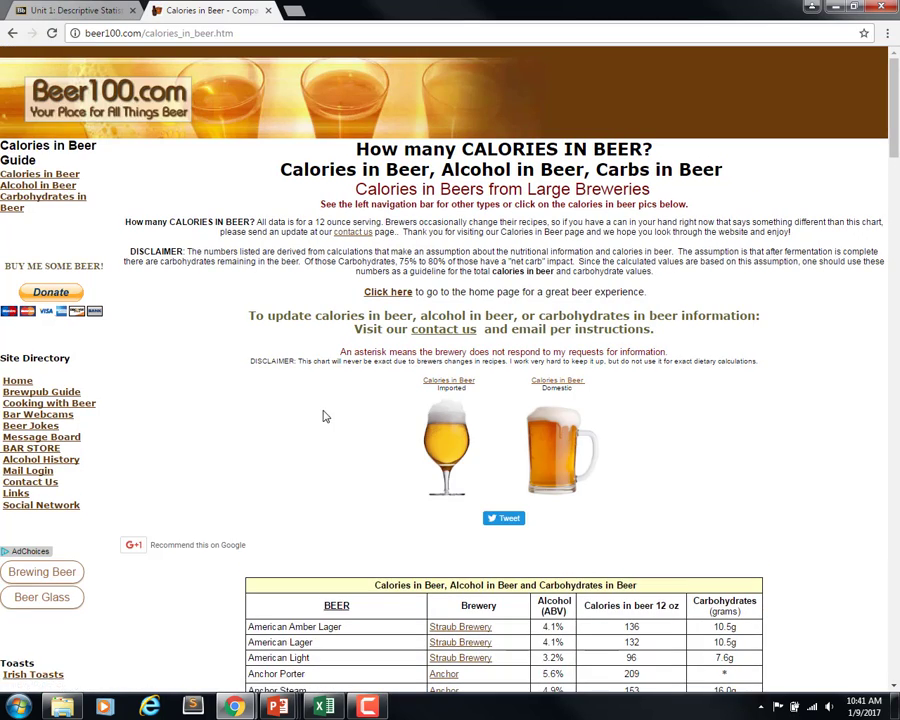
Look through the domestic beer table of breweries, alcohol, calories and carbohydrates from its first to its last entry
{"action": "scroll", "coordinate": [275, 410], "scroll_direction": "down", "scroll_amount": 4}
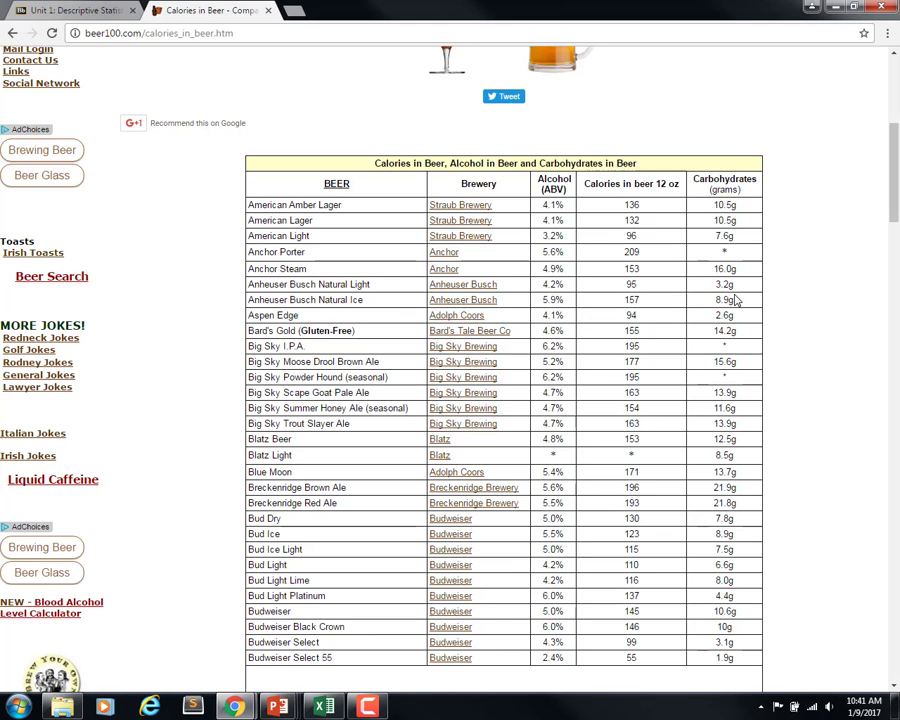
{"action": "scroll", "coordinate": [586, 260], "scroll_direction": "down", "scroll_amount": 3}
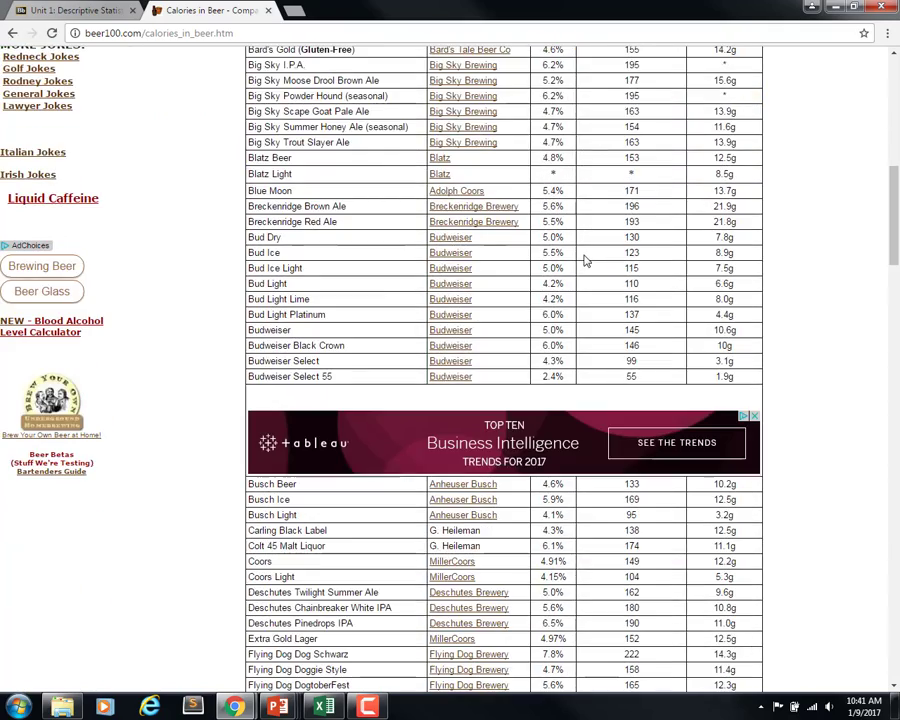
{"action": "scroll", "coordinate": [586, 262], "scroll_direction": "down", "scroll_amount": 10}
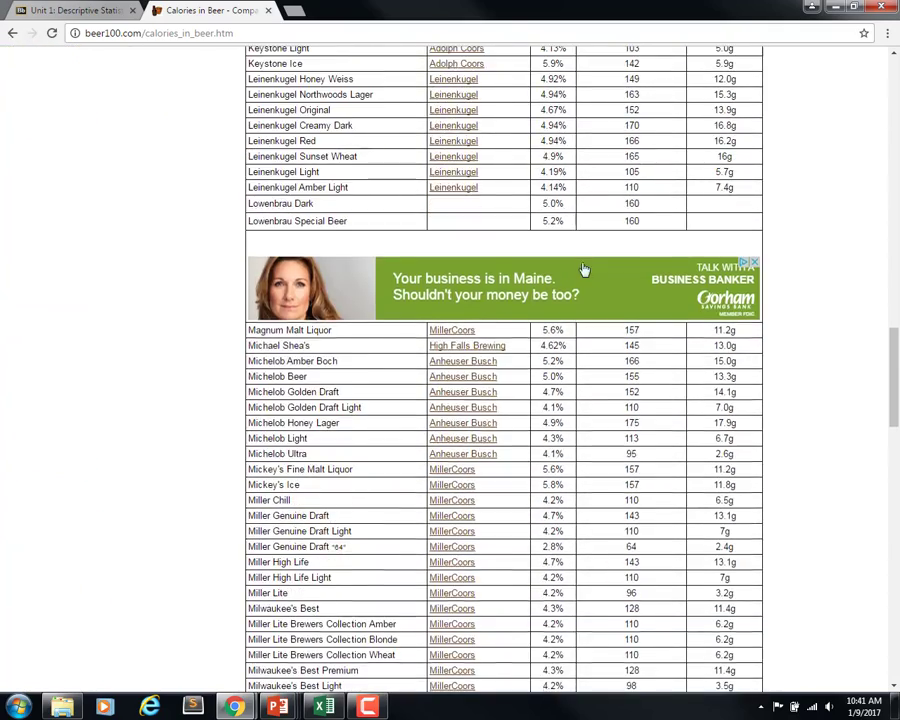
{"action": "scroll", "coordinate": [585, 270], "scroll_direction": "down", "scroll_amount": 15}
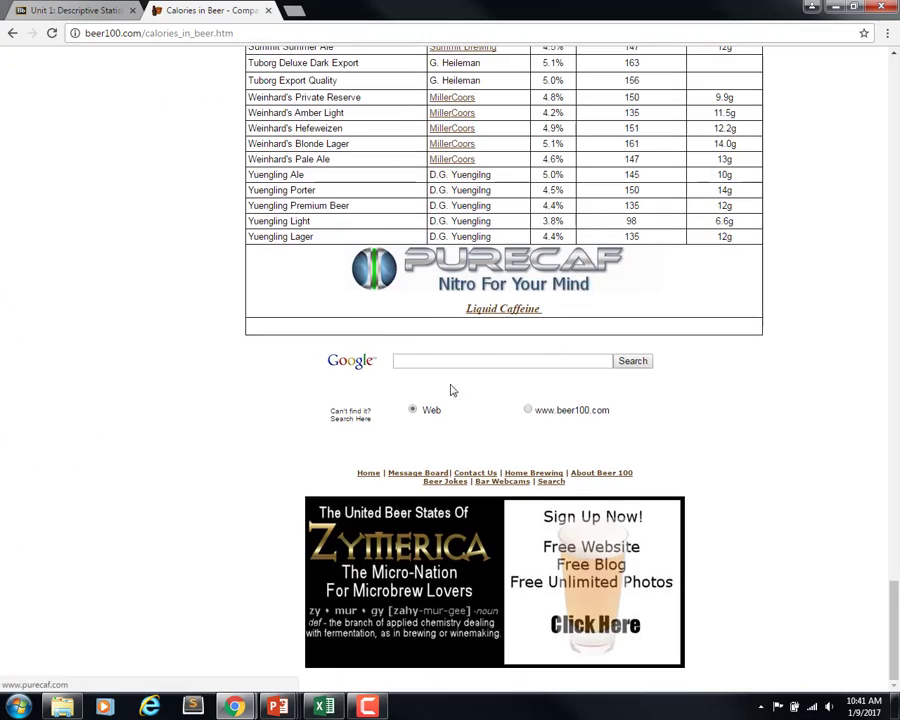
{"action": "scroll", "coordinate": [756, 342], "scroll_direction": "up", "scroll_amount": 15}
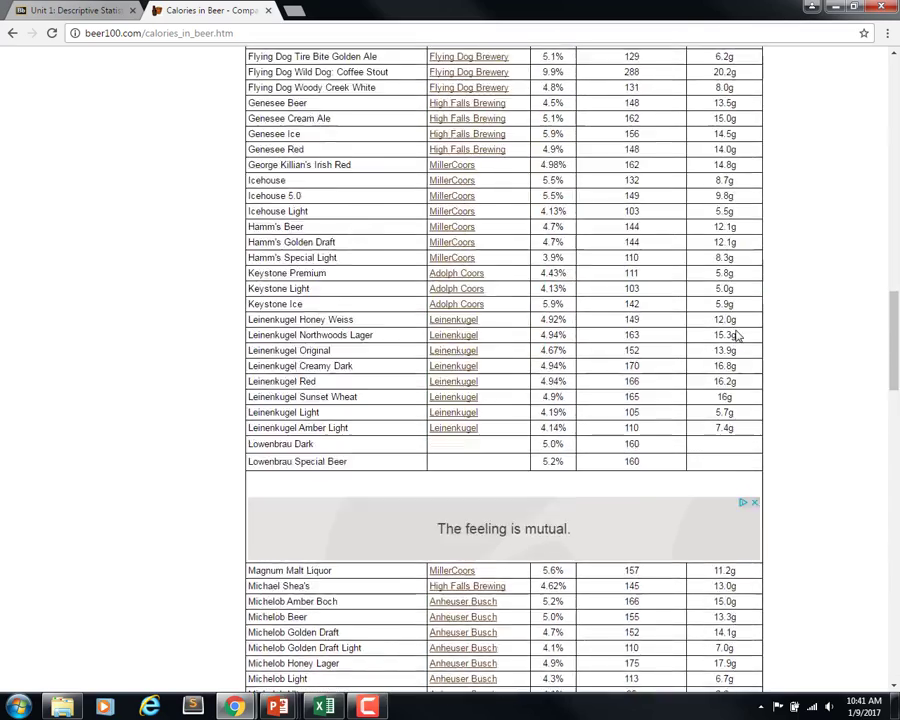
{"action": "scroll", "coordinate": [736, 336], "scroll_direction": "up", "scroll_amount": 15}
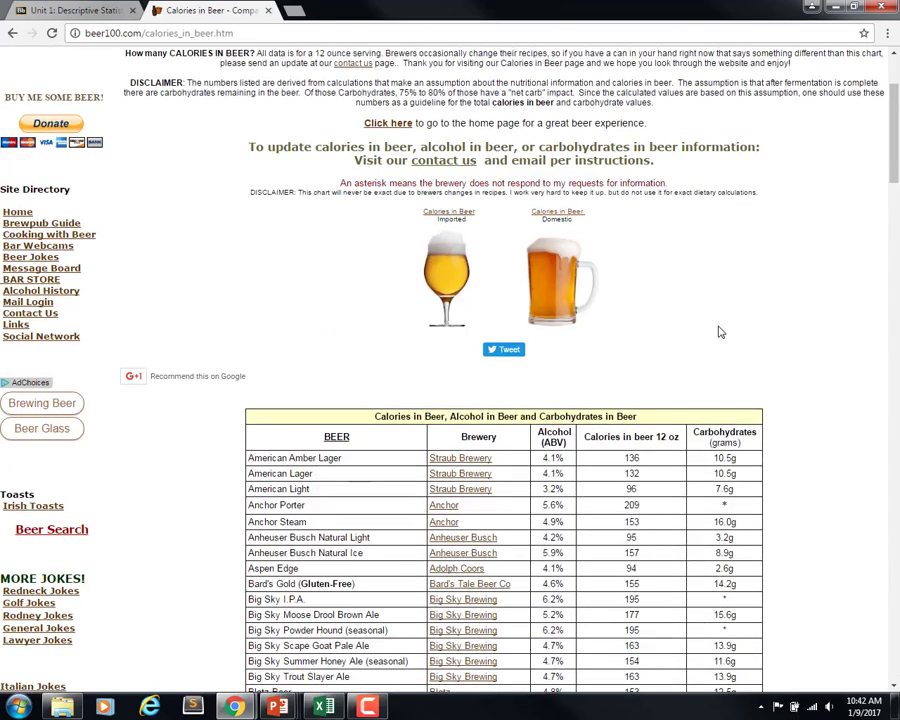
{"action": "scroll", "coordinate": [721, 332], "scroll_direction": "up", "scroll_amount": 3}
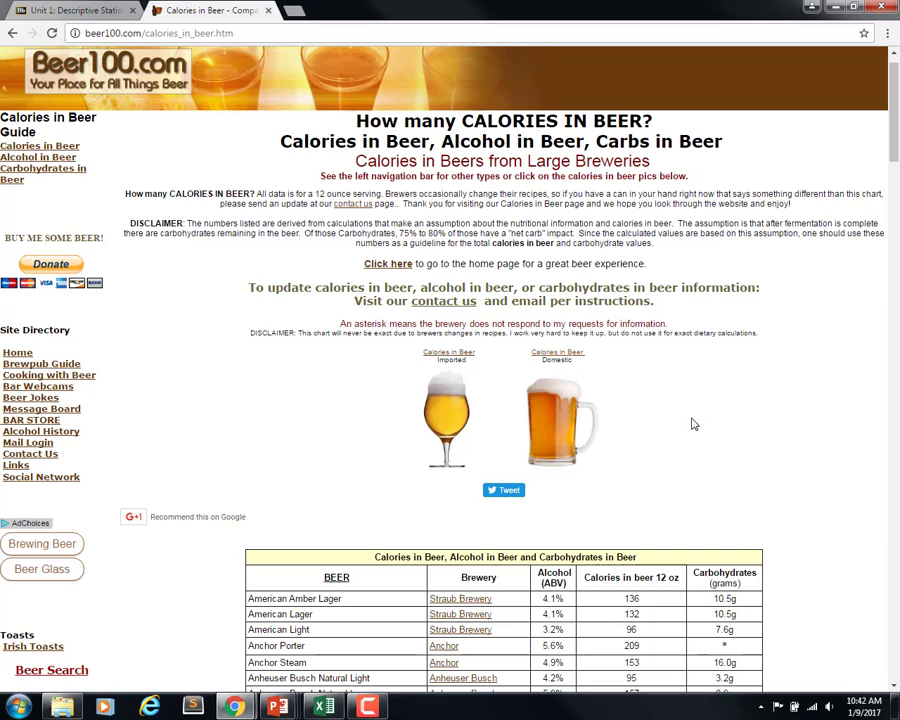
Copy the whole beer table, from the BEER heading to the Yuengling Lager row, into the blank Excel workbook at cell A1
{"action": "scroll", "coordinate": [693, 425], "scroll_direction": "down", "scroll_amount": 5}
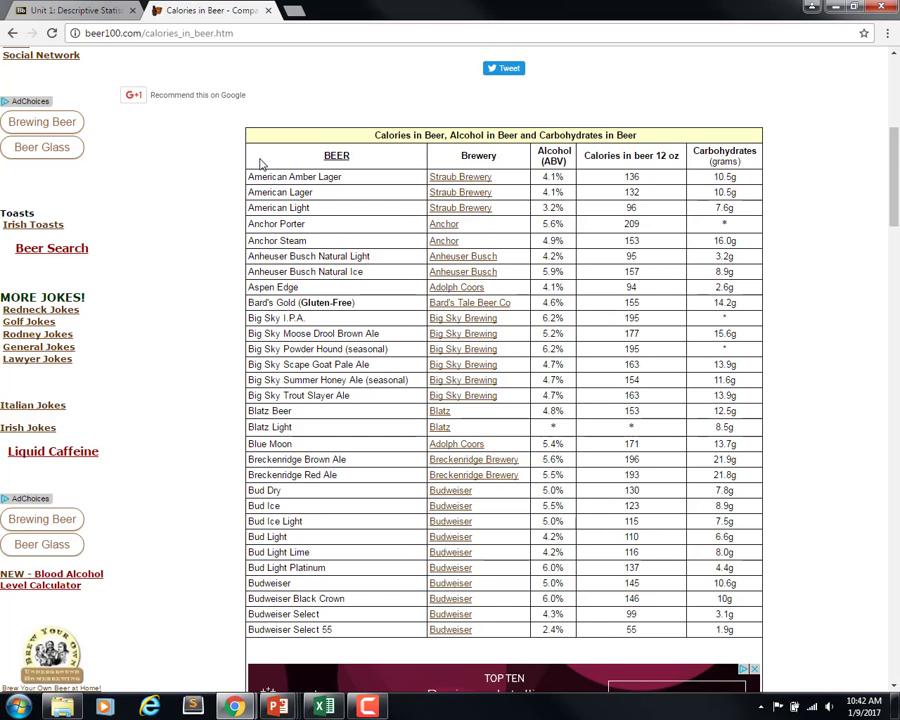
{"action": "left_click_drag", "start_coordinate": [334, 156], "coordinate": [749, 603]}
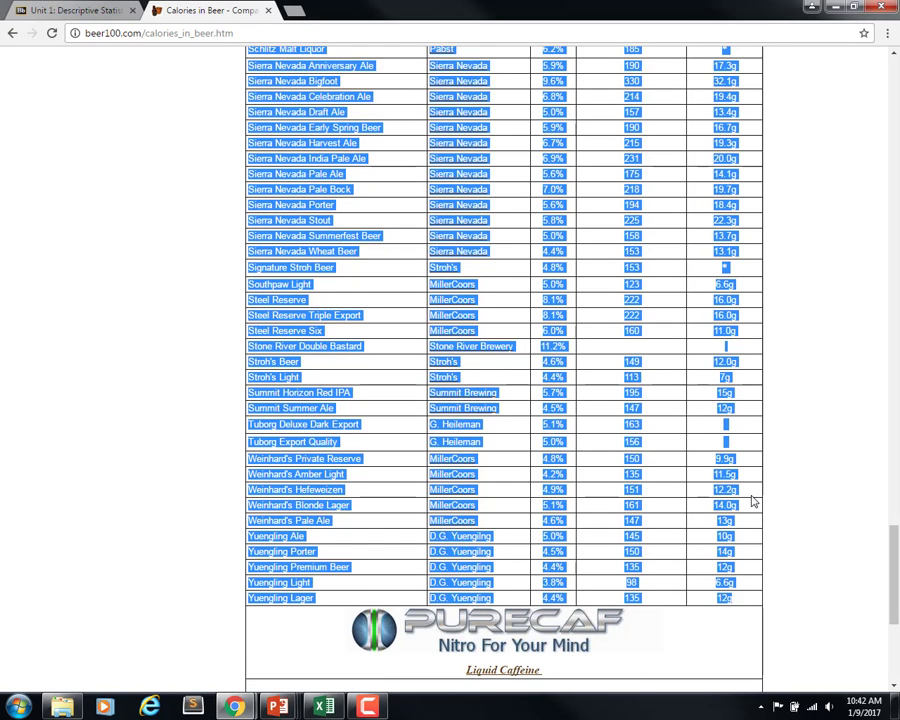
{"action": "left_click", "coordinate": [323, 706]}
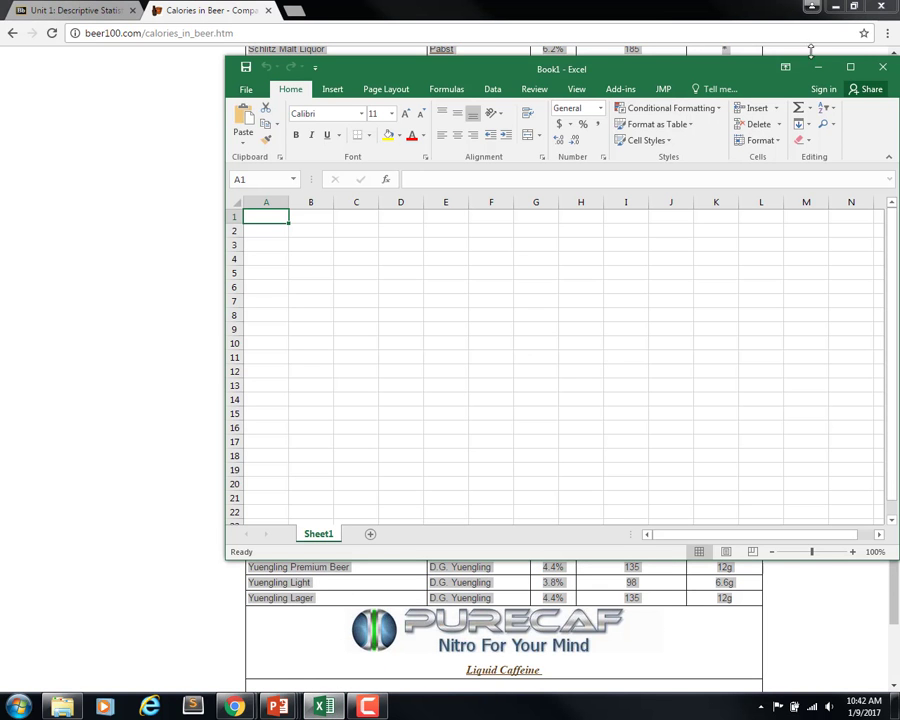
{"action": "left_click", "coordinate": [850, 68]}
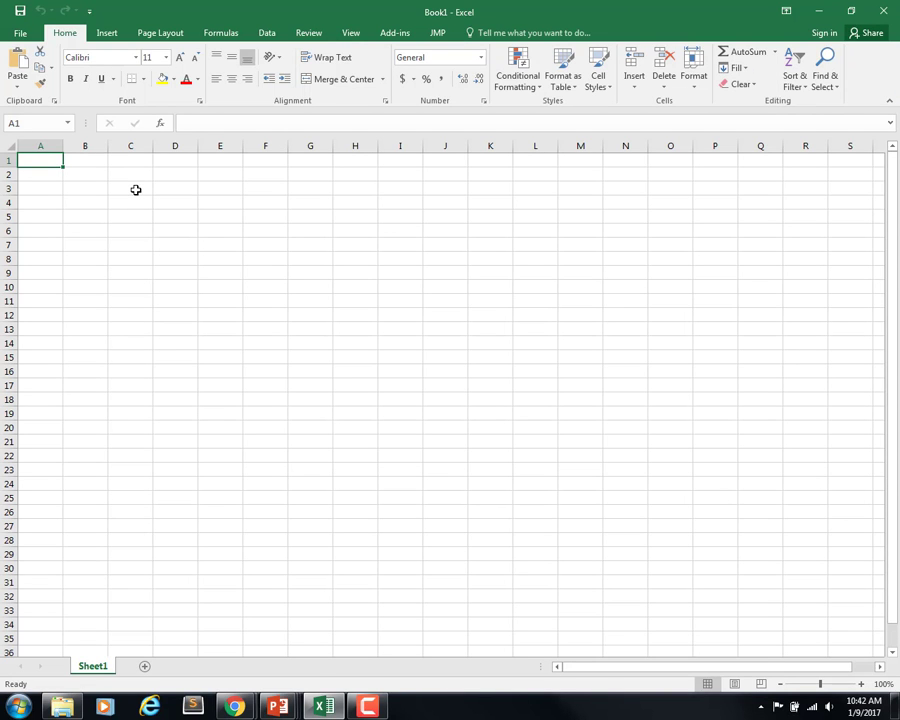
{"action": "key", "text": "ctrl+v"}
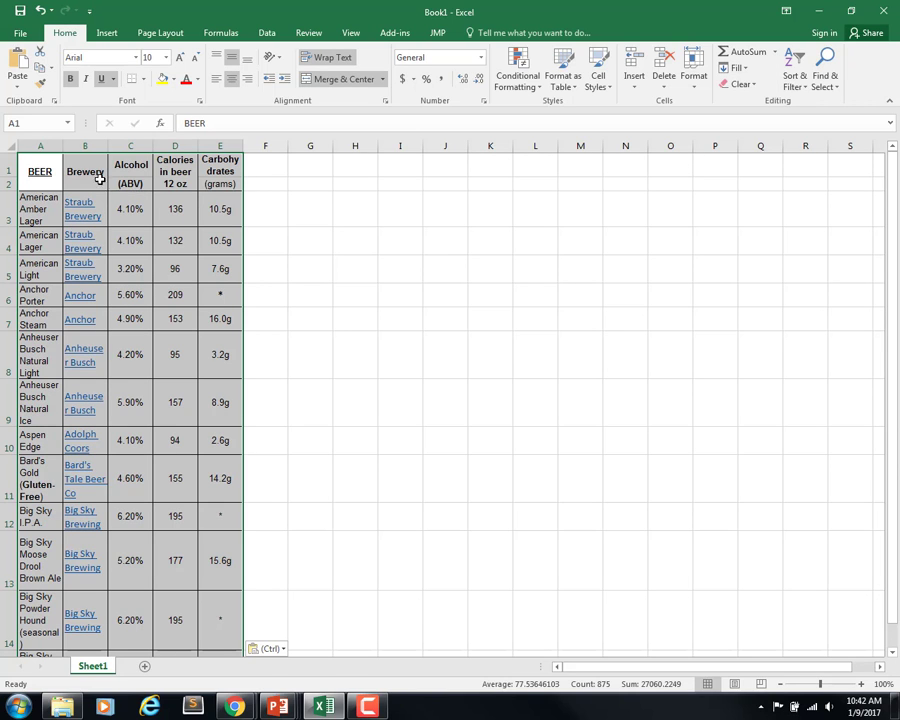
Examine the pasted column headings for beer, brewery, alcohol, calories and carbohydrates in rows 1 and 2
{"action": "key", "text": "Right"}
{"action": "key", "text": "Right"}
{"action": "key", "text": "Right"}
{"action": "left_click", "coordinate": [143, 190]}
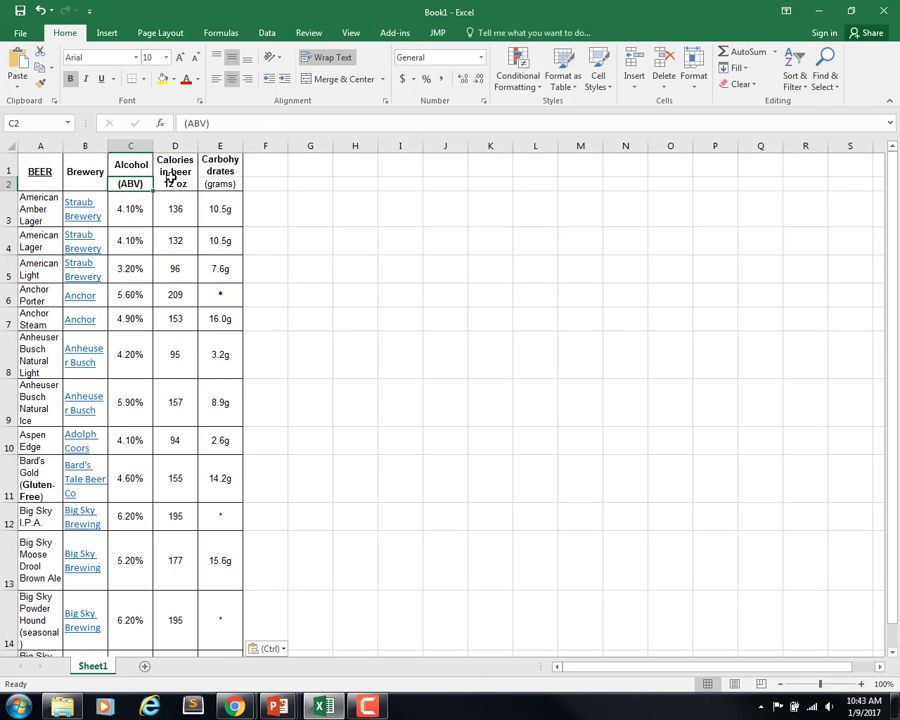
{"action": "left_click", "coordinate": [170, 172]}
{"action": "left_click", "coordinate": [206, 160]}
{"action": "left_click", "coordinate": [210, 184]}
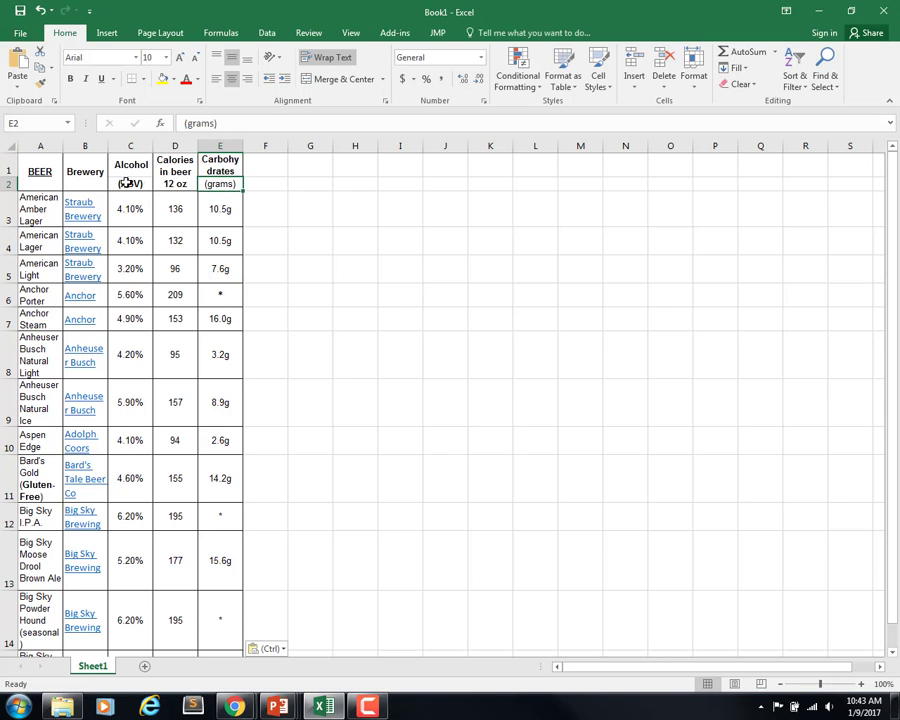
{"action": "left_click", "coordinate": [40, 210]}
{"action": "left_click", "coordinate": [40, 172]}
{"action": "left_click", "coordinate": [79, 177]}
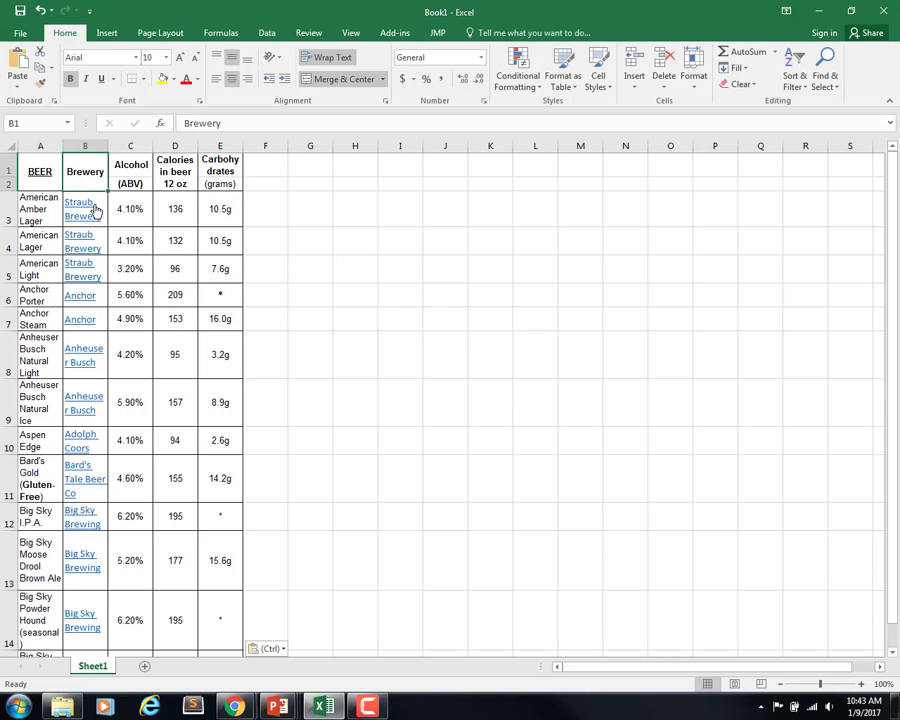
Follow the Straub Brewery hyperlink in cell B3, close the website it opens and return to the Excel workbook
{"action": "left_click", "coordinate": [92, 208]}
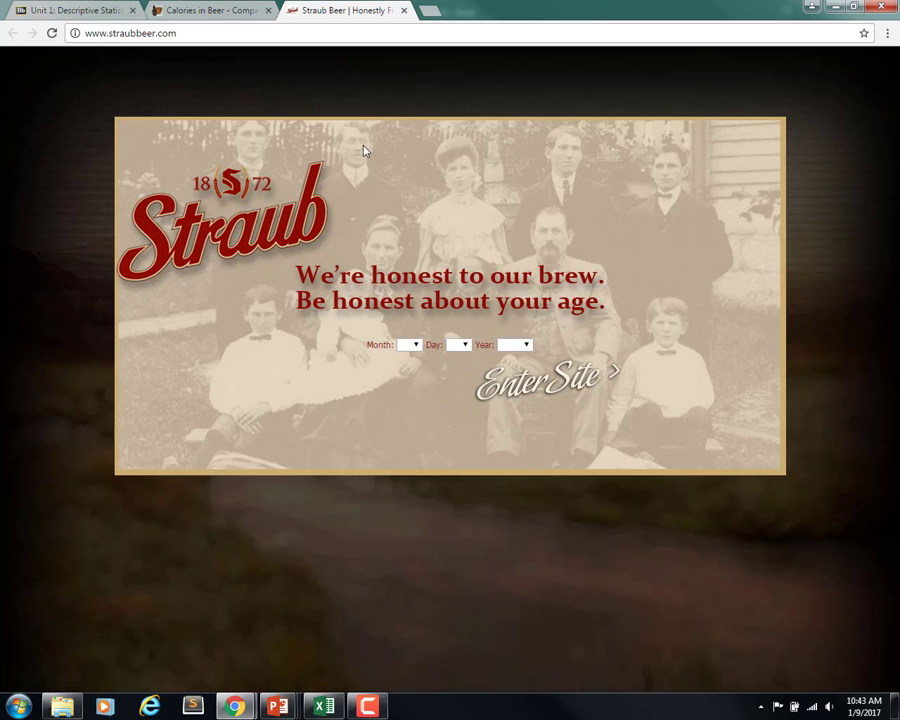
{"action": "left_click", "coordinate": [402, 10]}
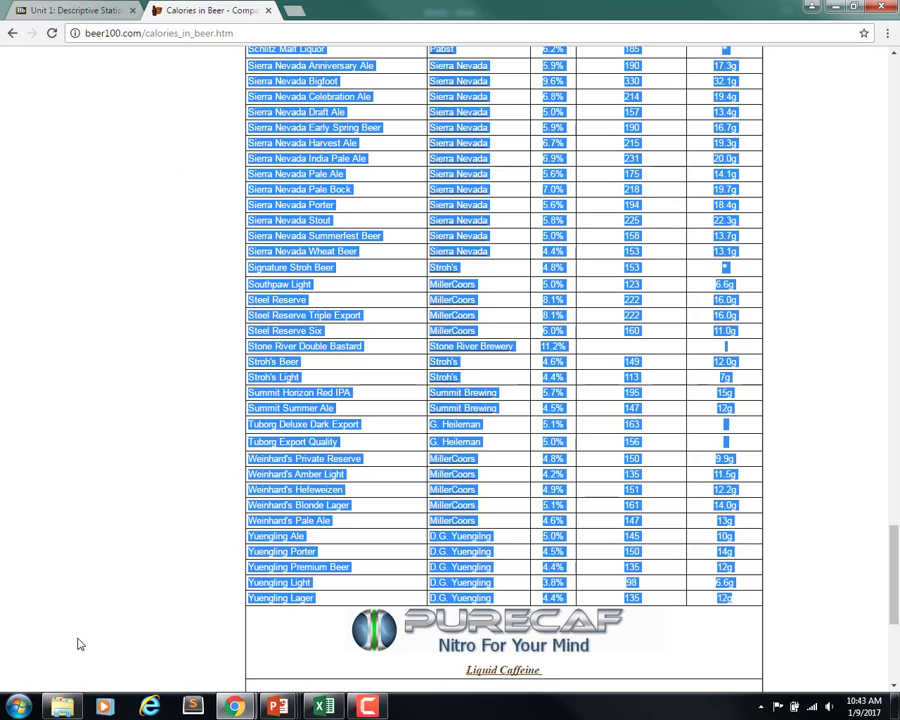
{"action": "key", "text": "alt+Tab"}
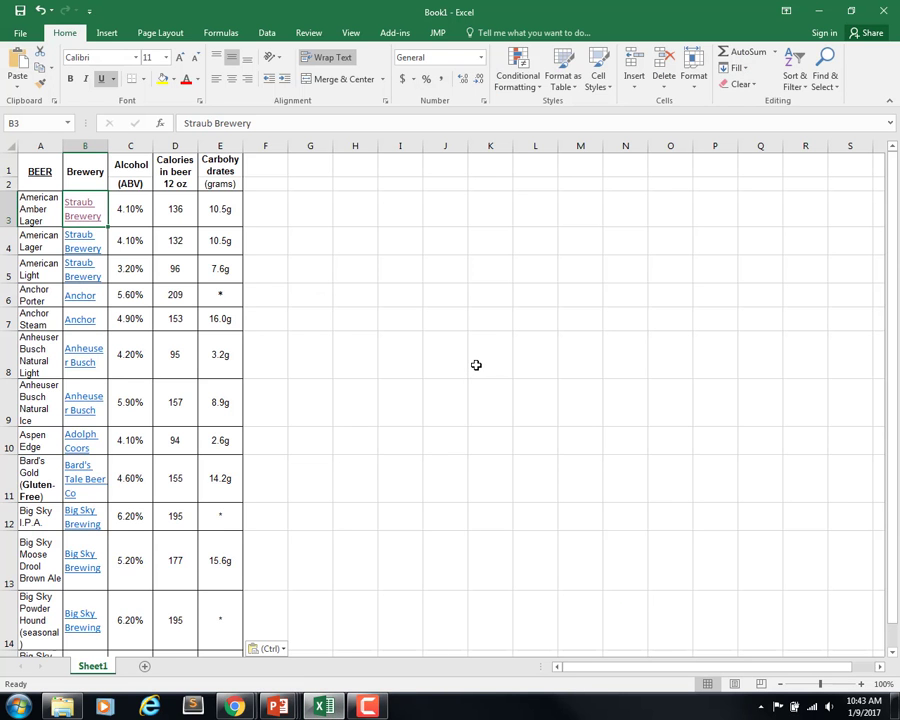
Delete the blank row 33 between Budweiser Select 55 and Busch Beer
{"action": "scroll", "coordinate": [476, 365], "scroll_direction": "down", "scroll_amount": 3}
{"action": "scroll", "coordinate": [472, 356], "scroll_direction": "down", "scroll_amount": 5}
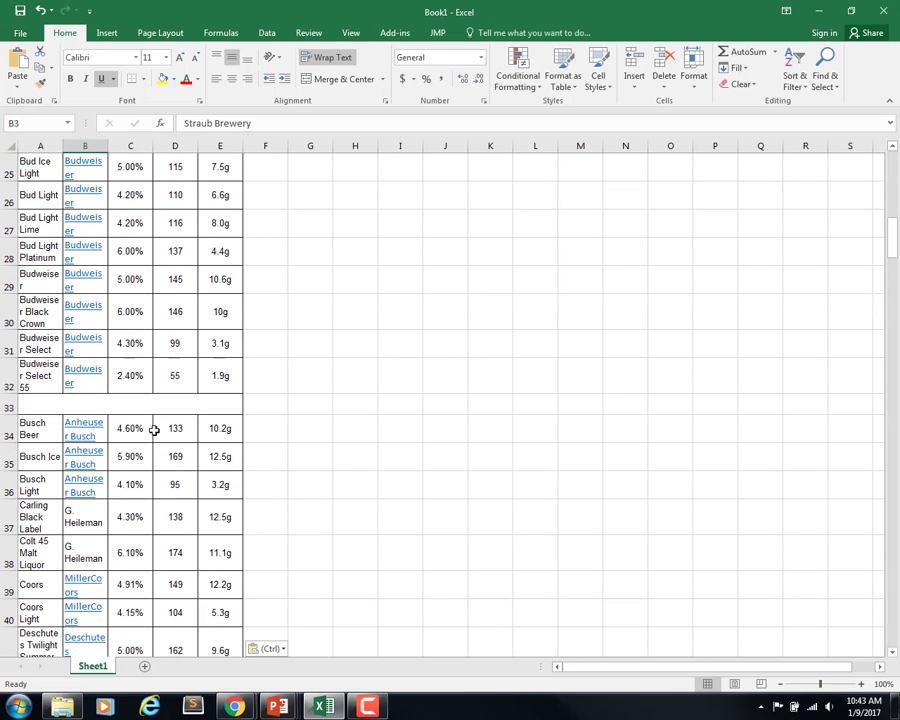
{"action": "left_click", "coordinate": [8, 407]}
{"action": "right_click", "coordinate": [8, 408]}
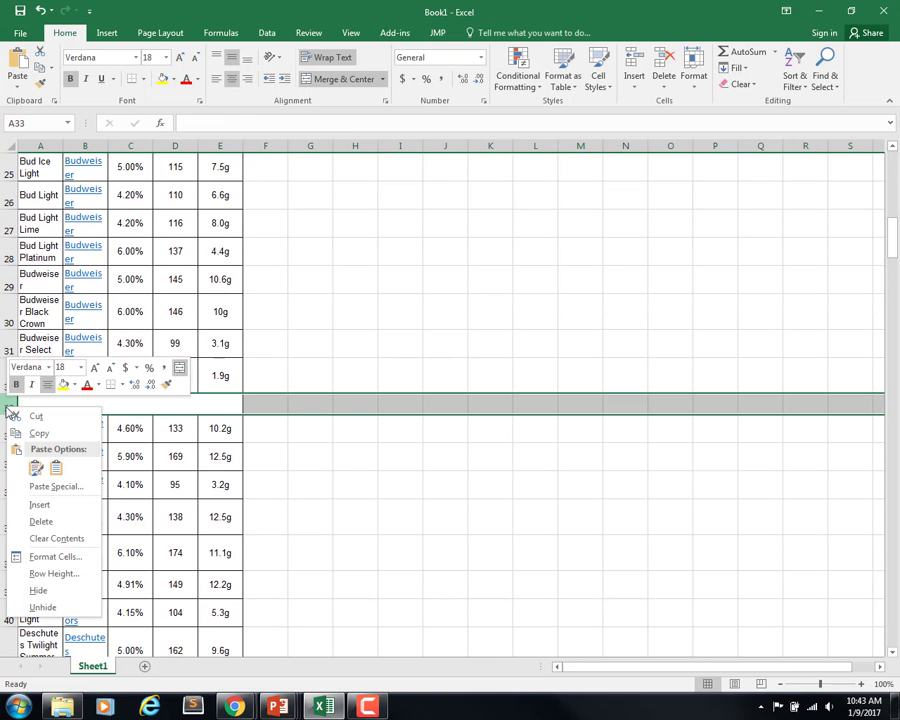
{"action": "left_click", "coordinate": [41, 521]}
Delete the blank row 85 between Lowenbrau Special Beer and Magnum Malt Liquor
{"action": "scroll", "coordinate": [320, 431], "scroll_direction": "down", "scroll_amount": 12}
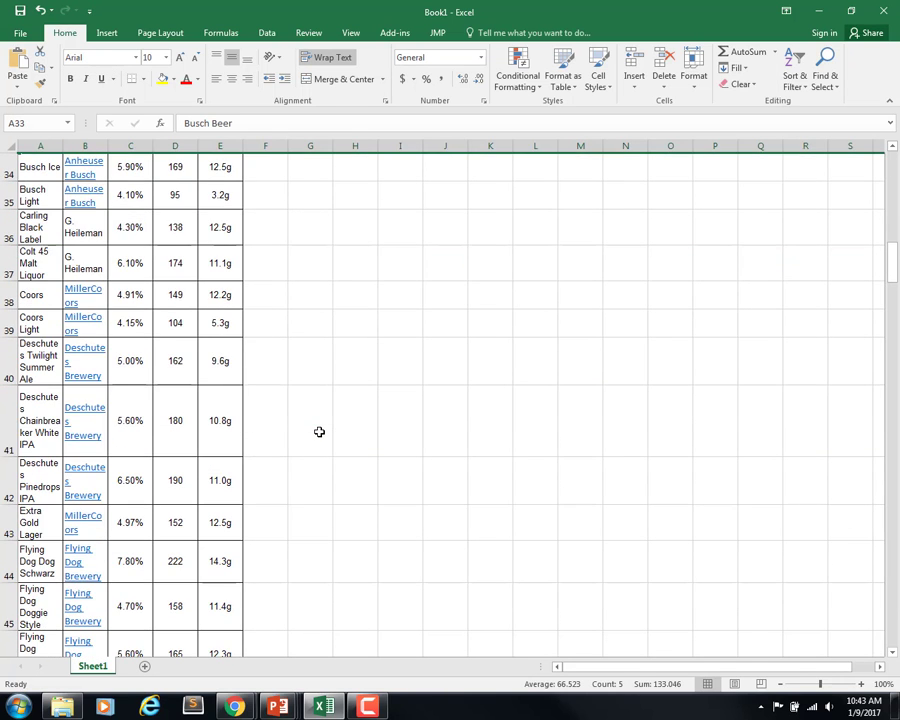
{"action": "scroll", "coordinate": [318, 431], "scroll_direction": "down", "scroll_amount": 6}
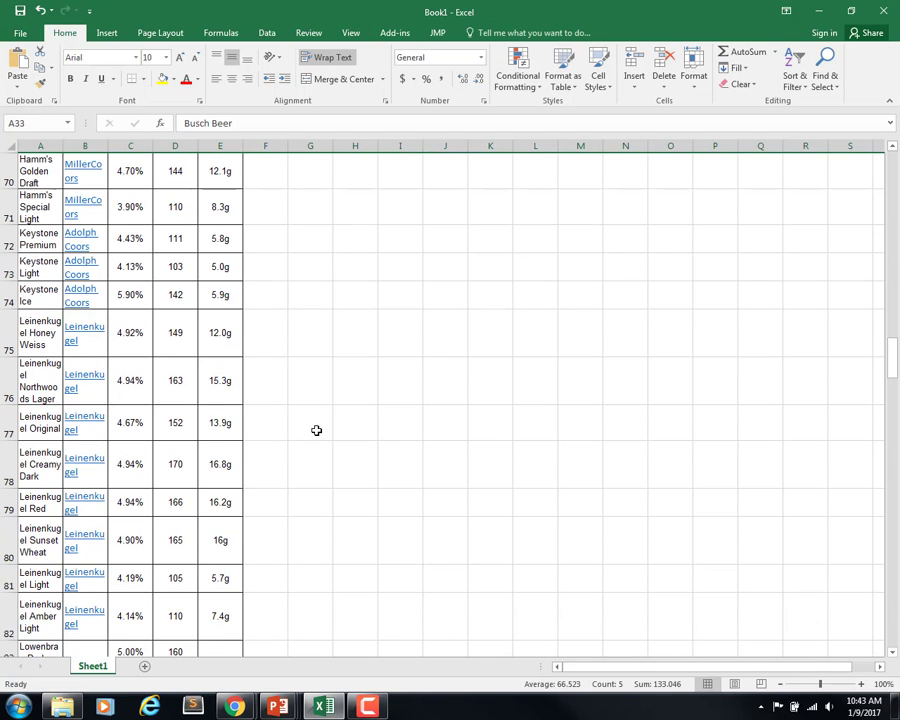
{"action": "right_click", "coordinate": [8, 377]}
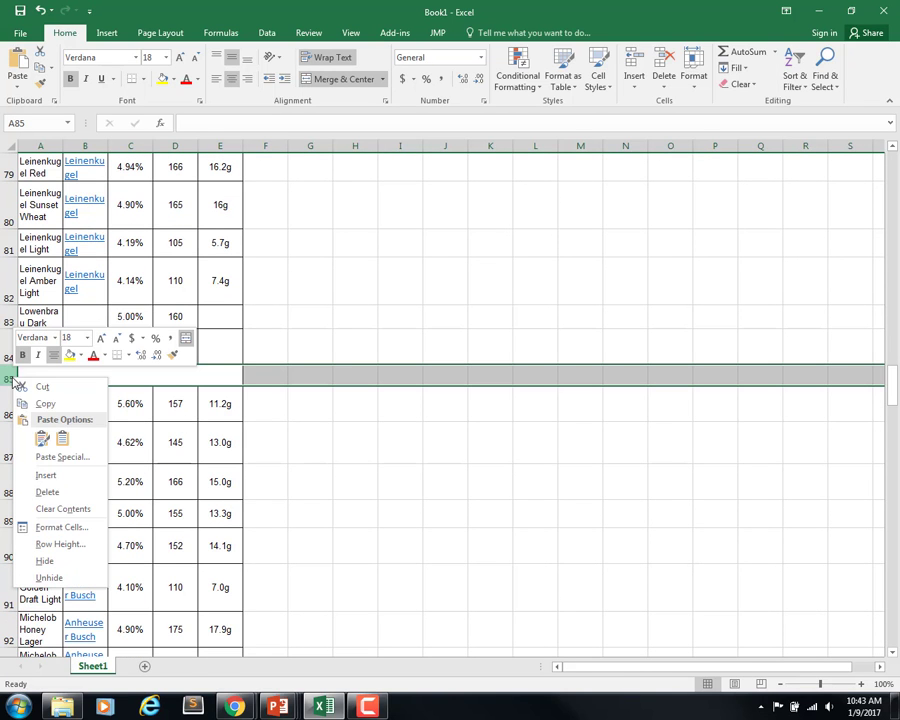
{"action": "left_click", "coordinate": [50, 489]}
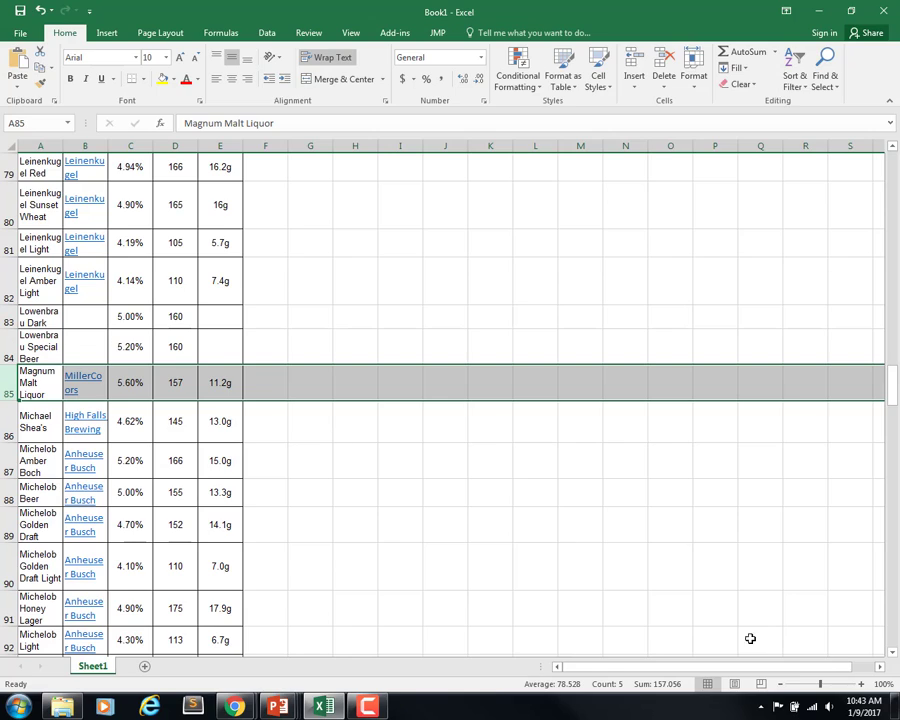
Look through the beer table down to the Yuengling entries and back for further blank rows and missing values
{"action": "left_click", "coordinate": [861, 684]}
{"action": "left_click", "coordinate": [861, 684]}
{"action": "left_click", "coordinate": [861, 684]}
{"action": "left_click", "coordinate": [861, 684]}
{"action": "scroll", "coordinate": [287, 437], "scroll_direction": "down", "scroll_amount": 4}
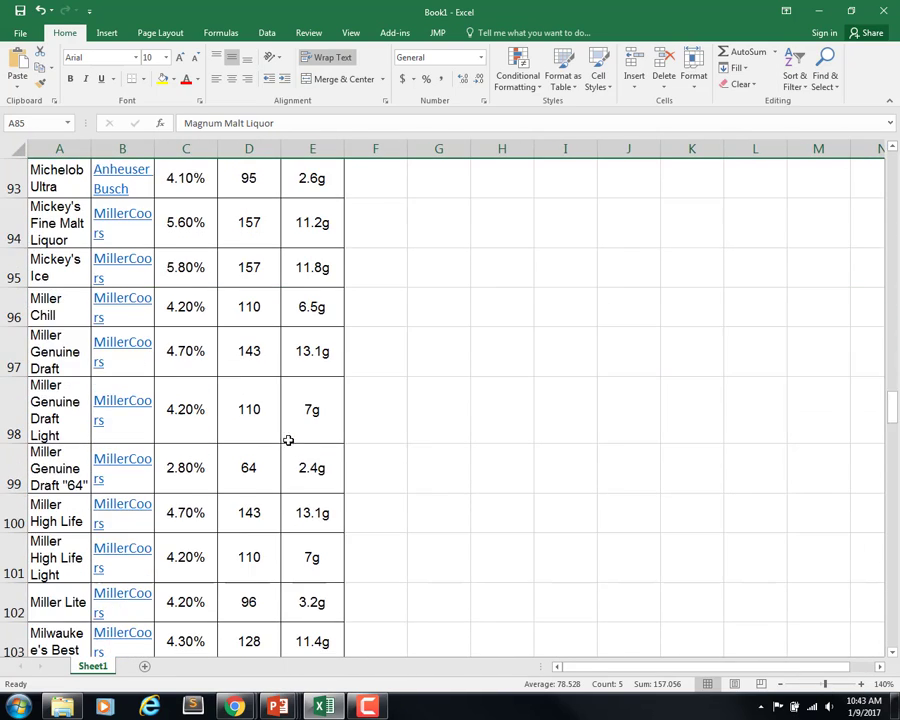
{"action": "scroll", "coordinate": [253, 411], "scroll_direction": "down", "scroll_amount": 7}
{"action": "scroll", "coordinate": [253, 413], "scroll_direction": "down", "scroll_amount": 12}
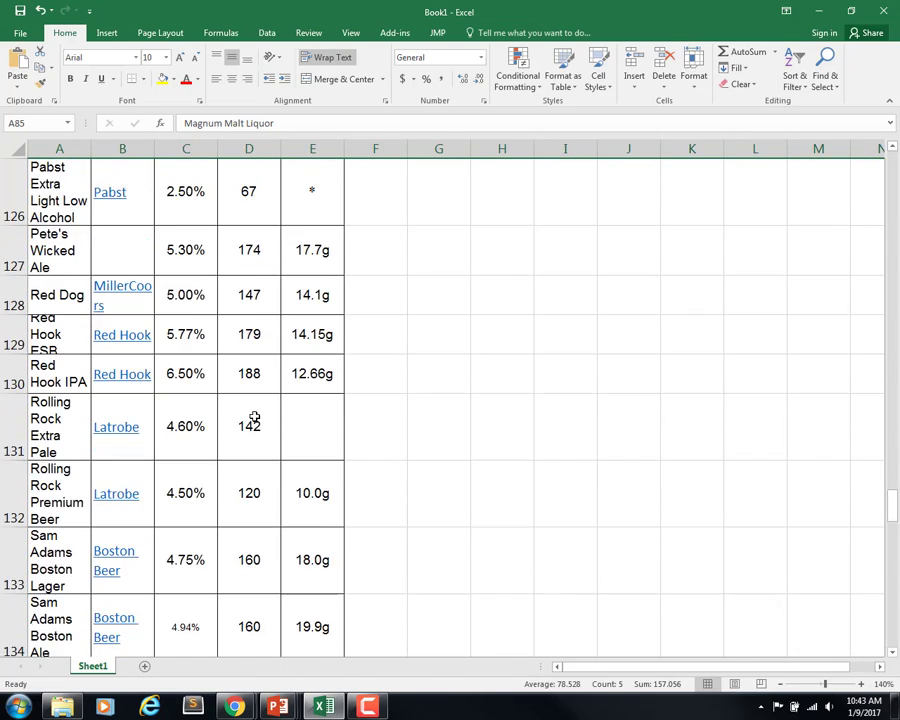
{"action": "scroll", "coordinate": [254, 416], "scroll_direction": "down", "scroll_amount": 6}
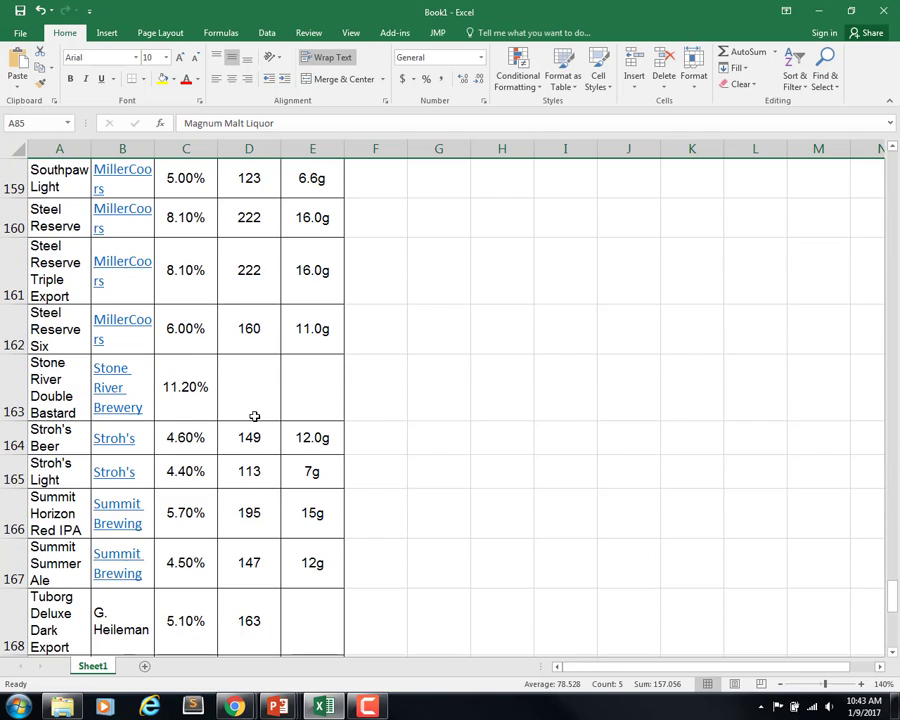
{"action": "scroll", "coordinate": [254, 416], "scroll_direction": "down", "scroll_amount": 4}
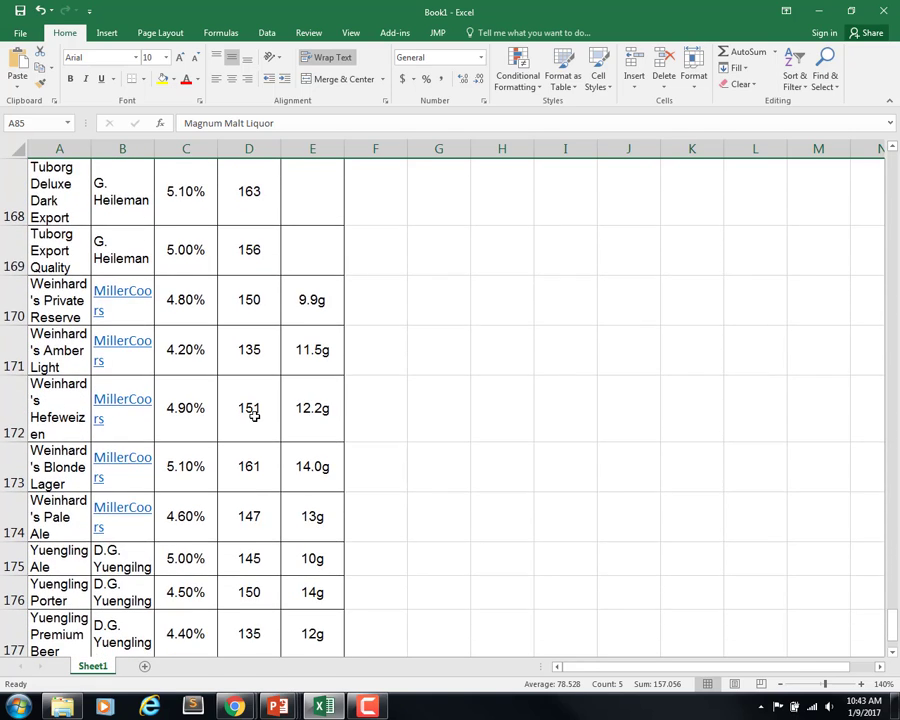
{"action": "scroll", "coordinate": [254, 416], "scroll_direction": "up", "scroll_amount": 10}
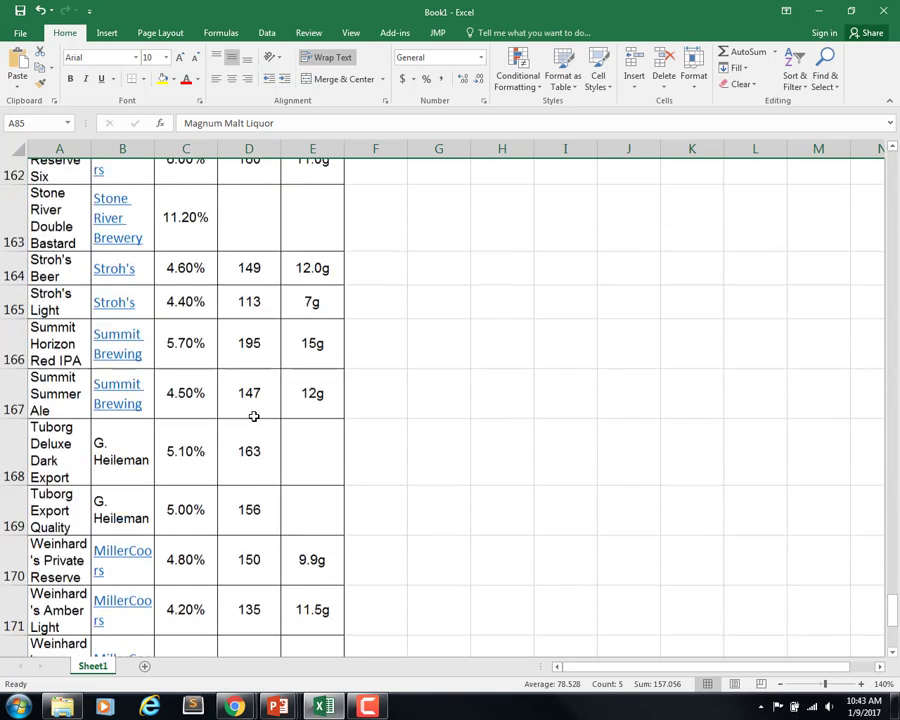
{"action": "scroll", "coordinate": [253, 416], "scroll_direction": "up", "scroll_amount": 12}
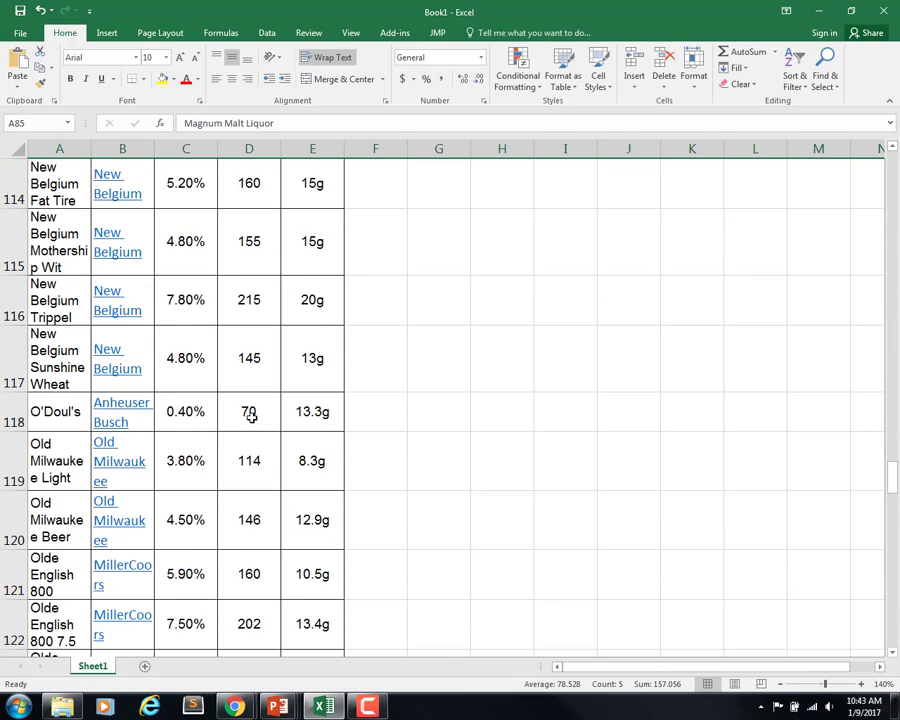
{"action": "scroll", "coordinate": [251, 418], "scroll_direction": "up", "scroll_amount": 5}
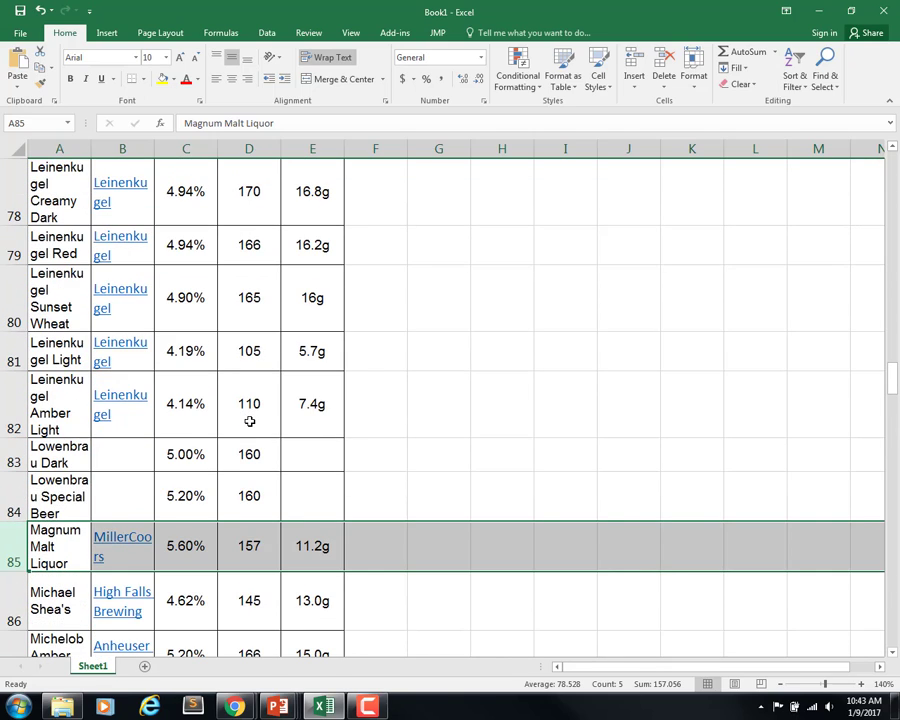
{"action": "scroll", "coordinate": [253, 425], "scroll_direction": "up", "scroll_amount": 12}
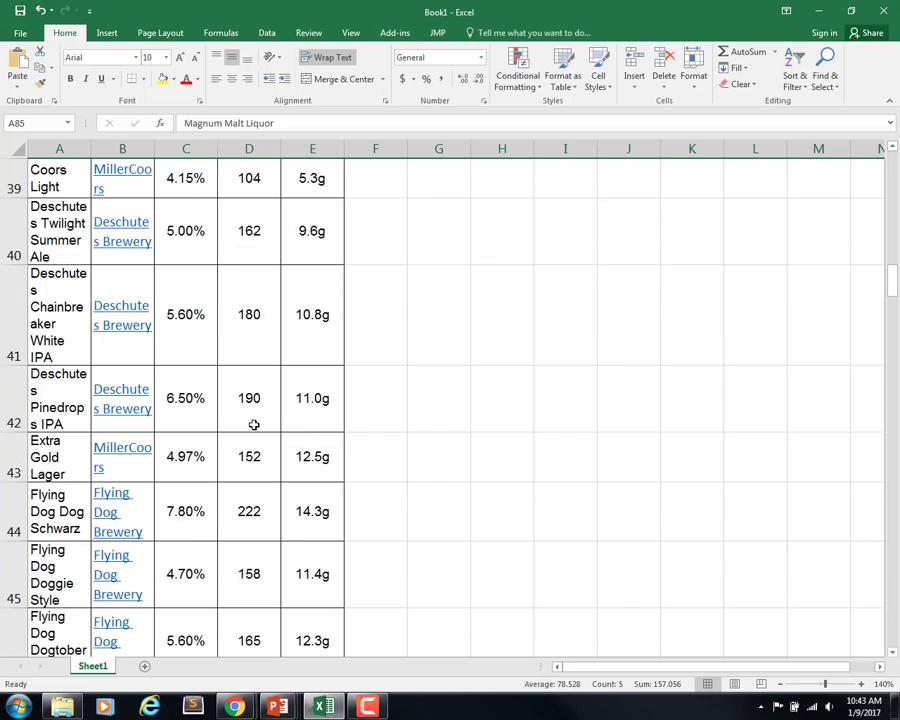
Delete row 2, the second header row holding (ABV), 12 oz and (grams)
{"action": "scroll", "coordinate": [254, 425], "scroll_direction": "up", "scroll_amount": 12}
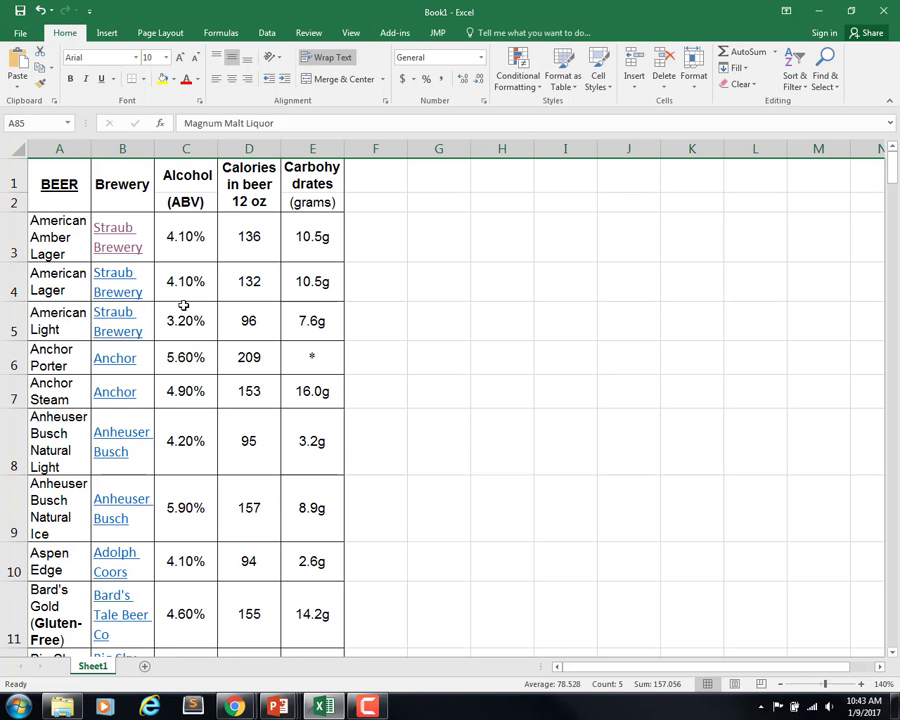
{"action": "left_click", "coordinate": [181, 180]}
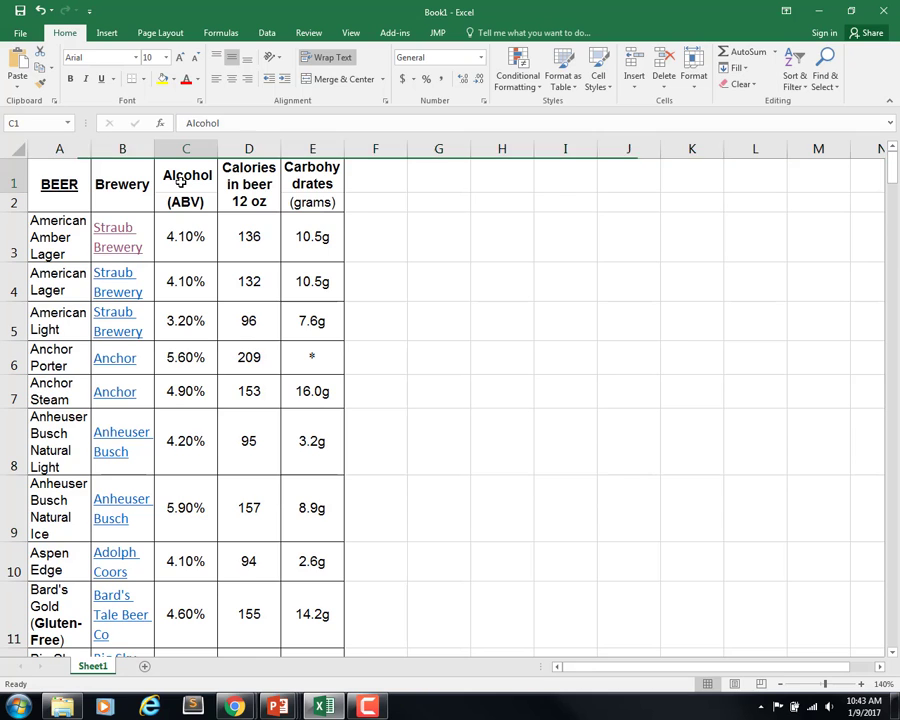
{"action": "left_click", "coordinate": [60, 196]}
{"action": "left_click", "coordinate": [20, 203]}
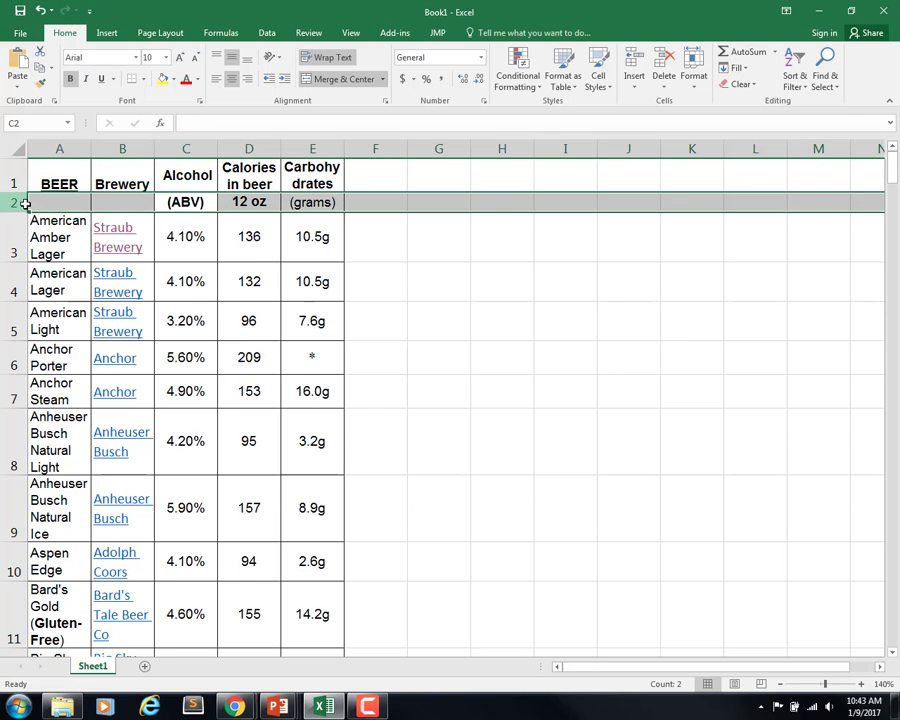
{"action": "right_click", "coordinate": [25, 203]}
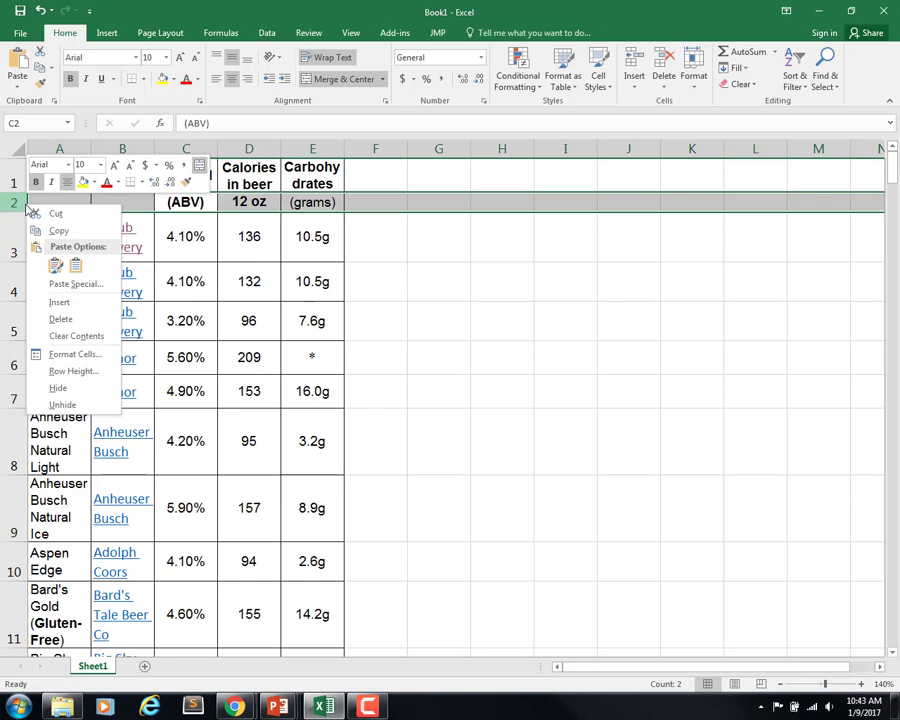
{"action": "left_click", "coordinate": [68, 320]}
{"action": "left_click", "coordinate": [72, 170]}
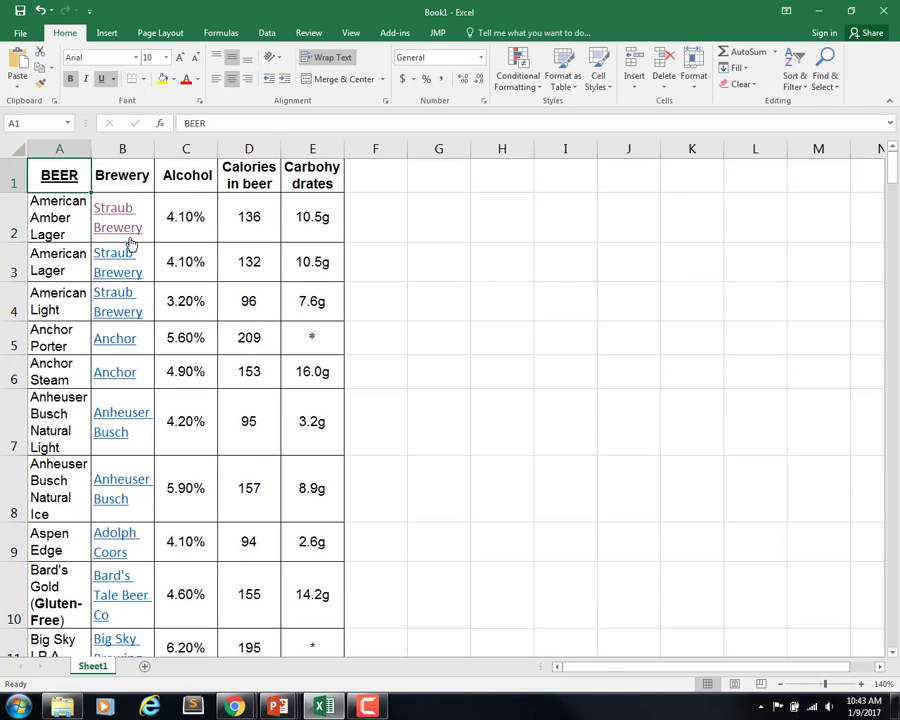
Widen columns A, B and C so the beer names, brewery names and alcohol heading each fit on one line
{"action": "left_click_drag", "start_coordinate": [90, 148], "coordinate": [273, 148]}
{"action": "left_click_drag", "start_coordinate": [335, 148], "coordinate": [424, 147]}
{"action": "left_click_drag", "start_coordinate": [488, 142], "coordinate": [541, 148]}
Change the heading in C1 to "Alcohol (ABV)"
{"action": "double_click", "coordinate": [516, 172]}
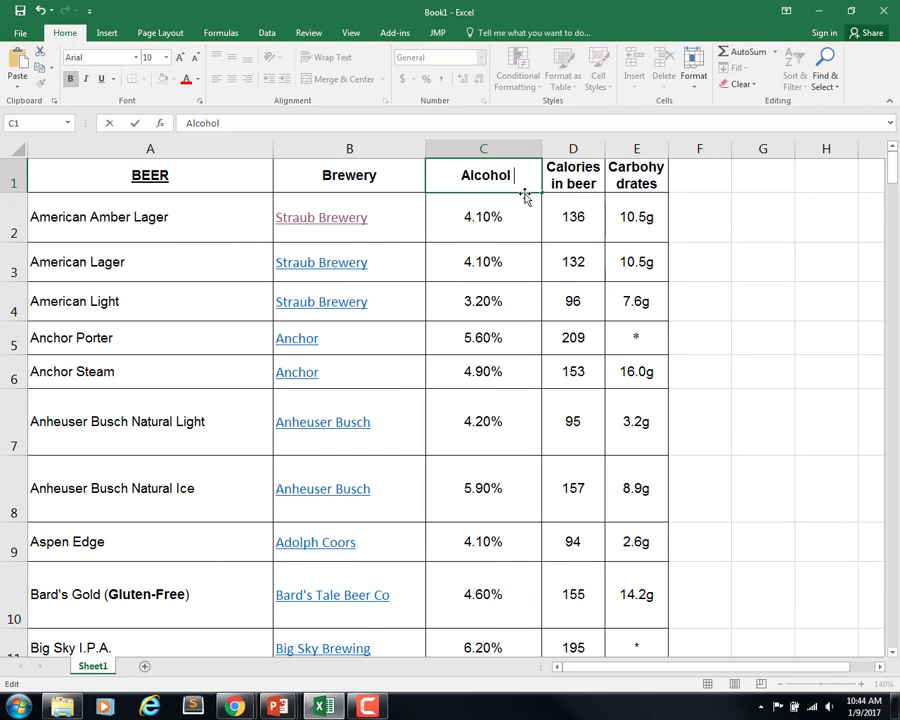
{"action": "type", "text": "(ABC"}
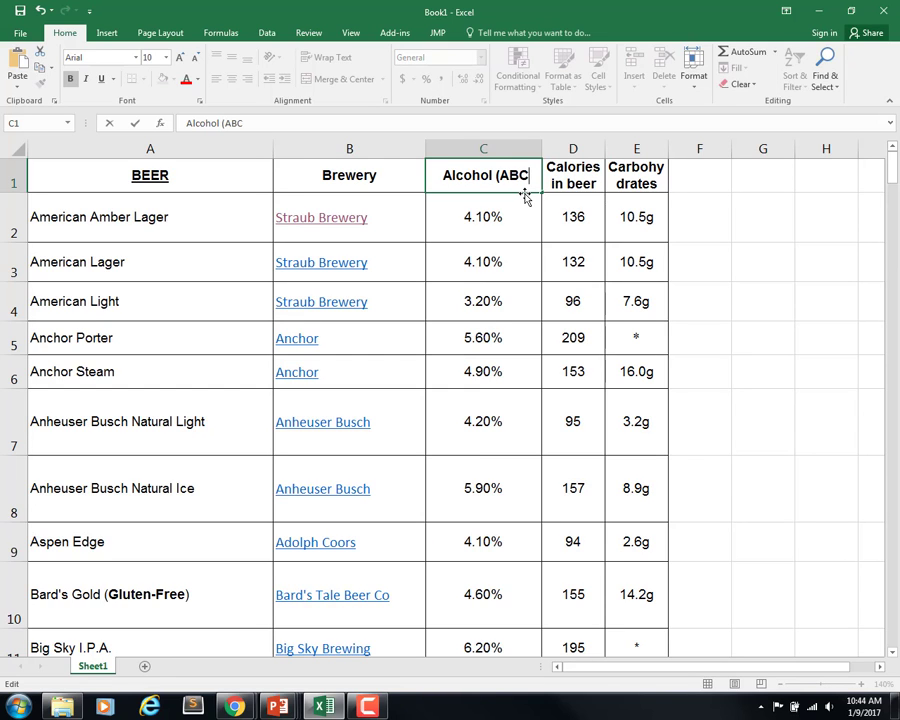
{"action": "key", "text": "BackSpace"}
{"action": "type", "text": "V)"}
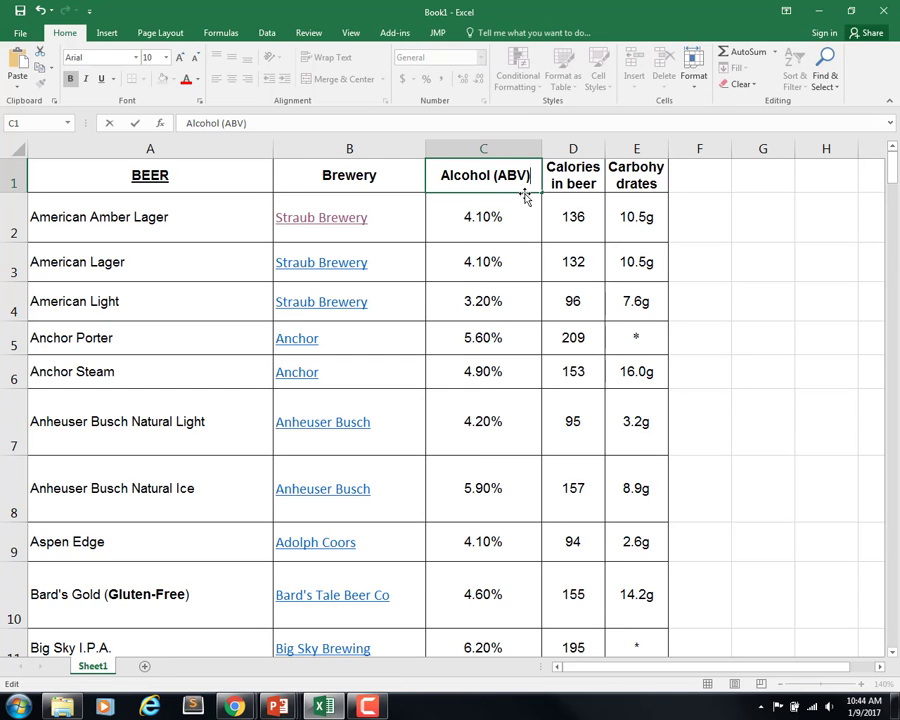
{"action": "key", "text": "Tab"}
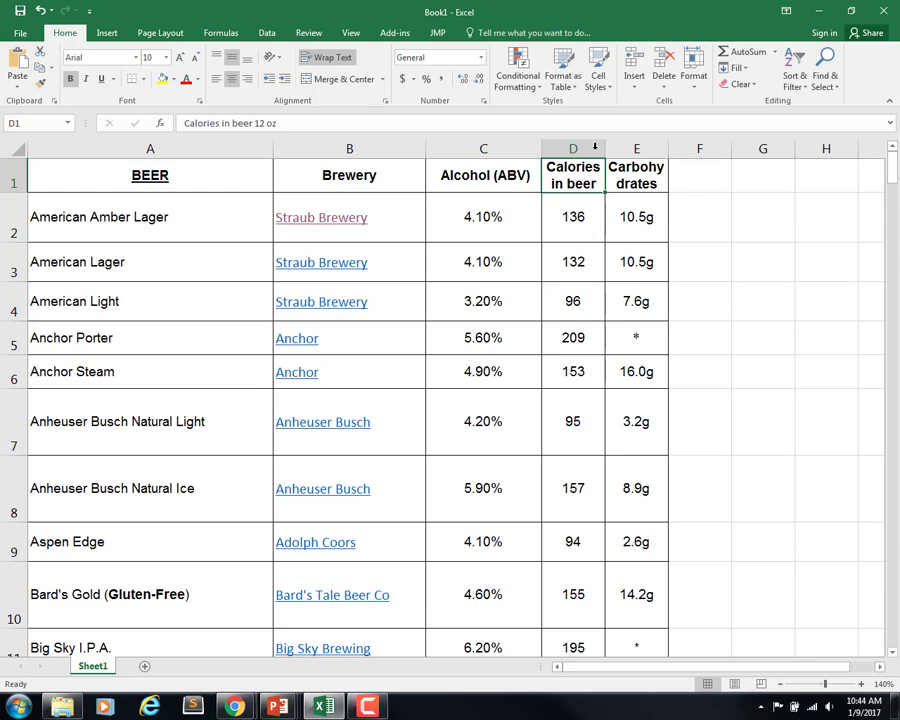
Widen columns D and E so the calories and carbohydrates headings fit on one line
{"action": "double_click", "coordinate": [552, 192]}
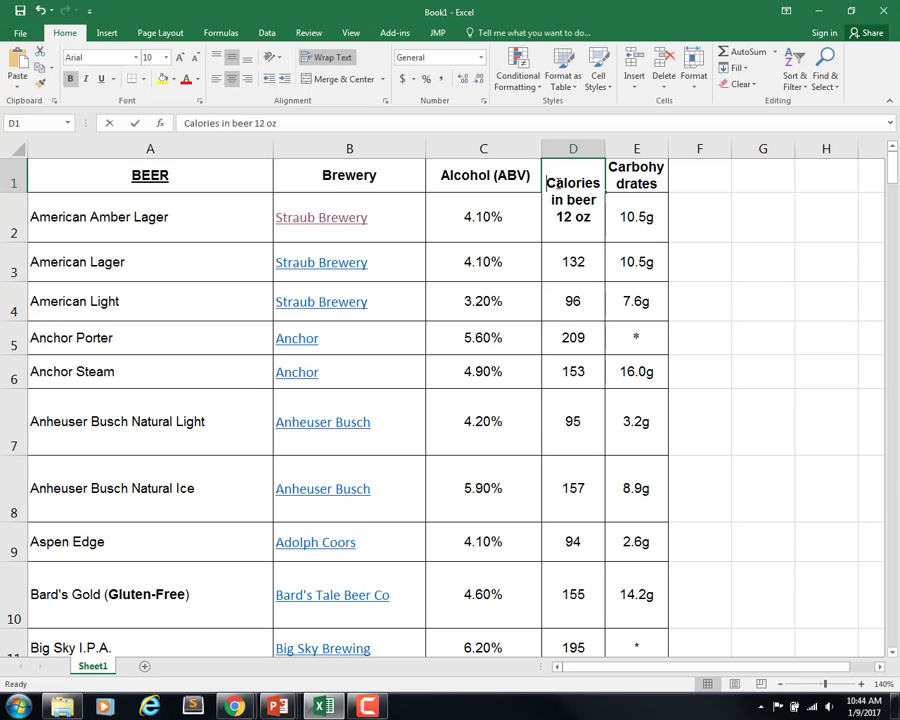
{"action": "left_click", "coordinate": [573, 148]}
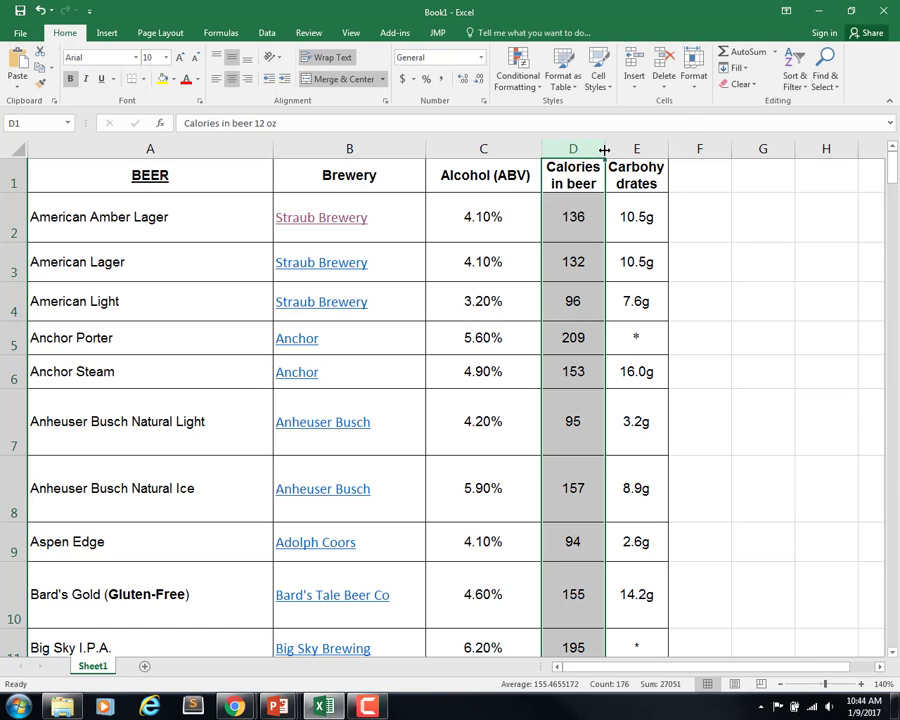
{"action": "left_click_drag", "start_coordinate": [605, 148], "coordinate": [719, 152]}
{"action": "left_click_drag", "start_coordinate": [782, 152], "coordinate": [844, 150]}
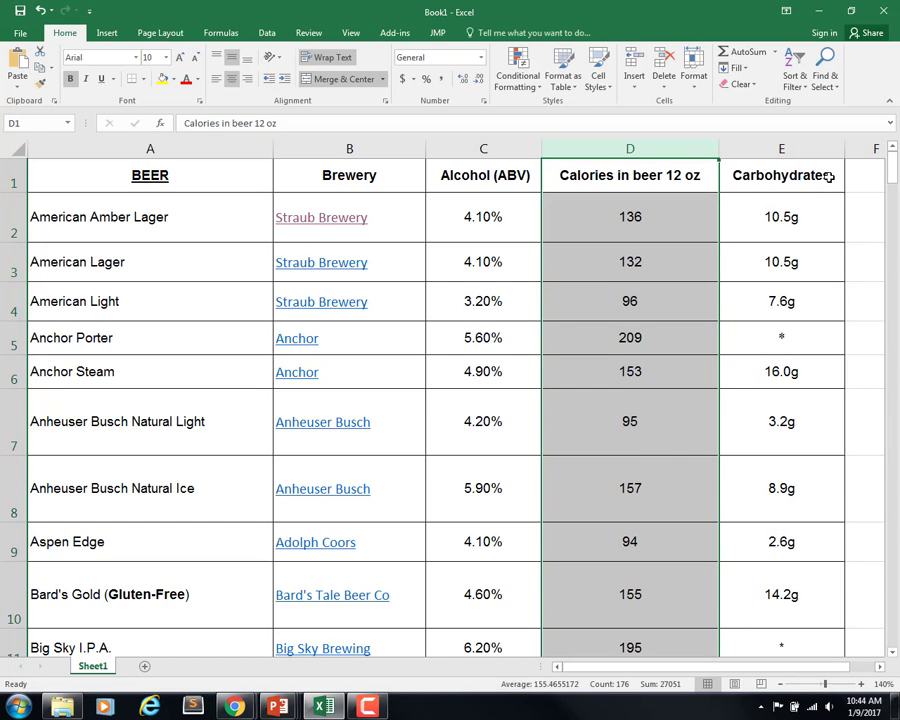
Change the heading in E1 to "Carbohydrates (g)"
{"action": "left_click", "coordinate": [768, 175]}
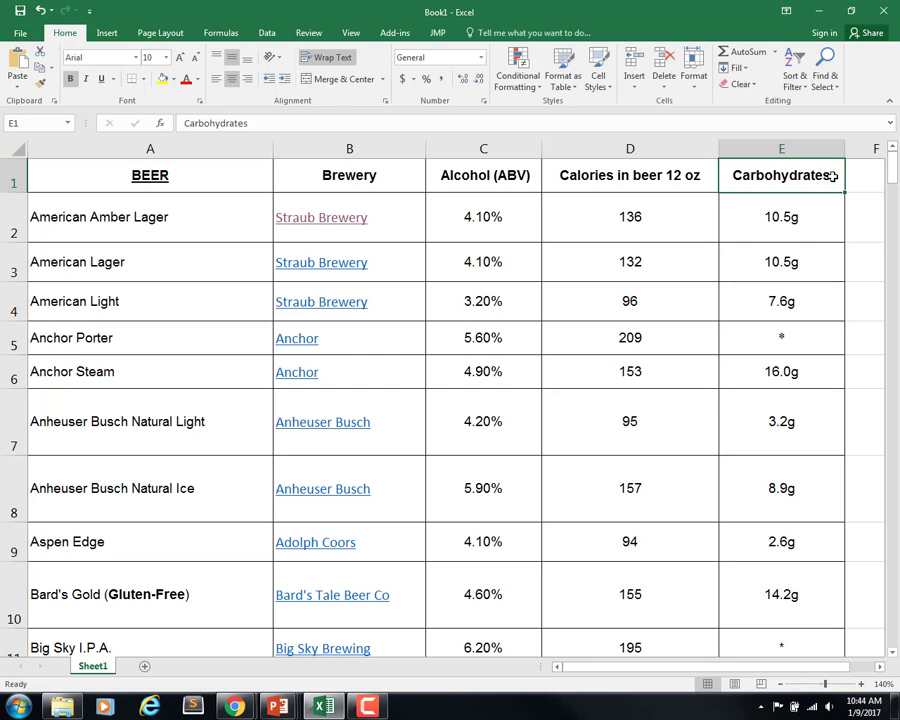
{"action": "double_click", "coordinate": [826, 175]}
{"action": "type", "text": "(g)"}
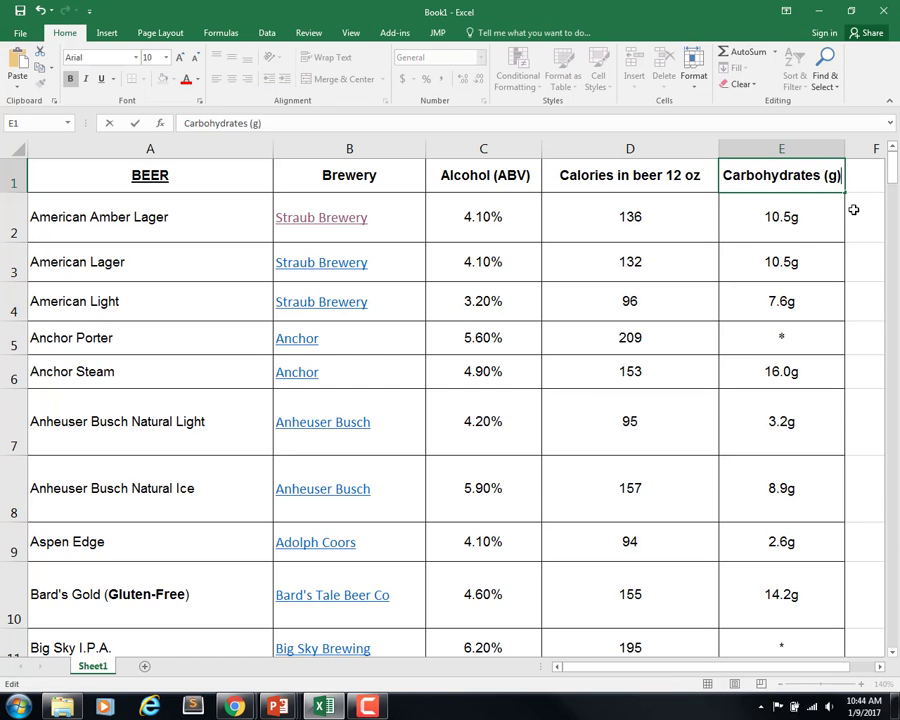
{"action": "key", "text": "Return"}
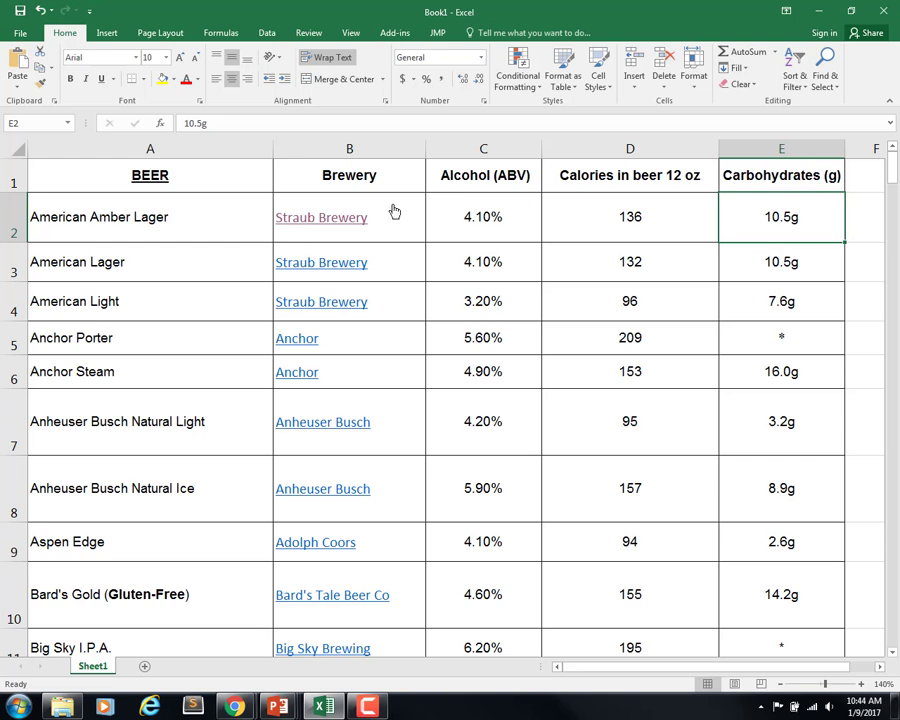
Auto-fit all row heights and column widths across the whole sheet
{"action": "left_click", "coordinate": [7, 147]}
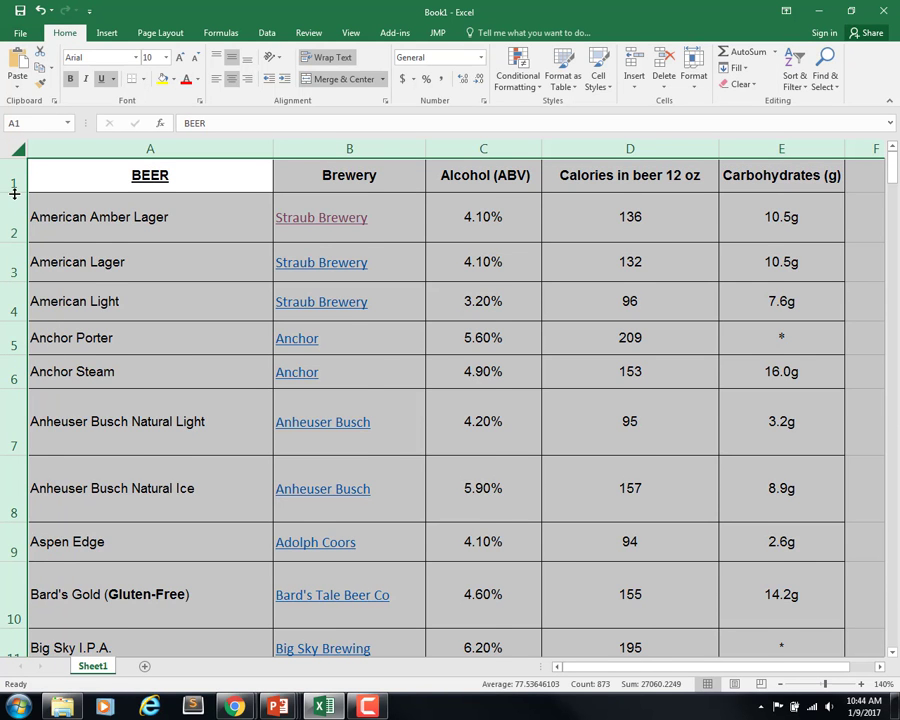
{"action": "double_click", "coordinate": [14, 191]}
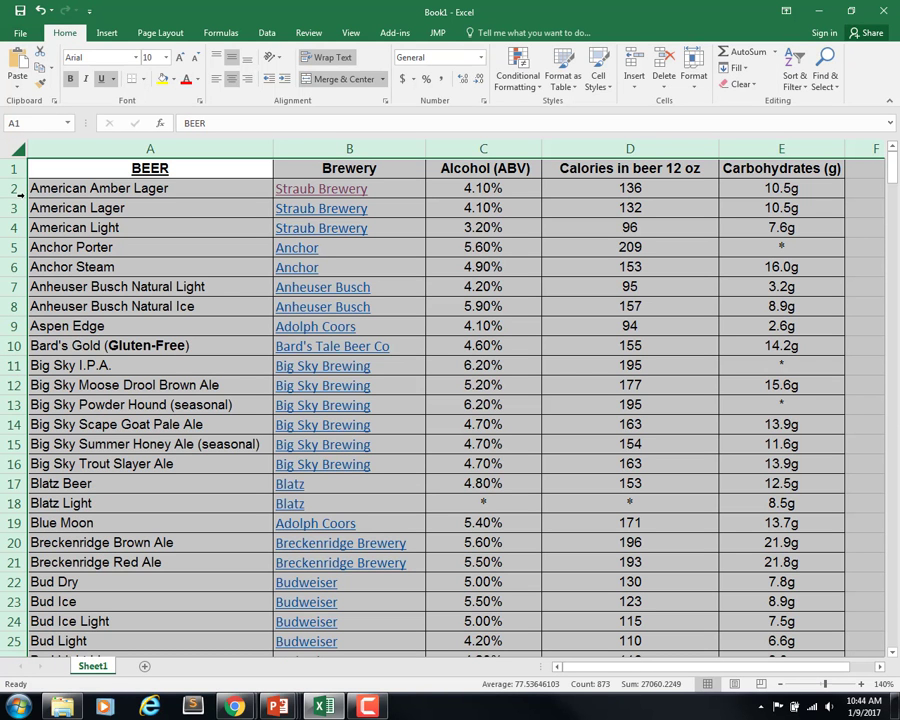
{"action": "double_click", "coordinate": [273, 148]}
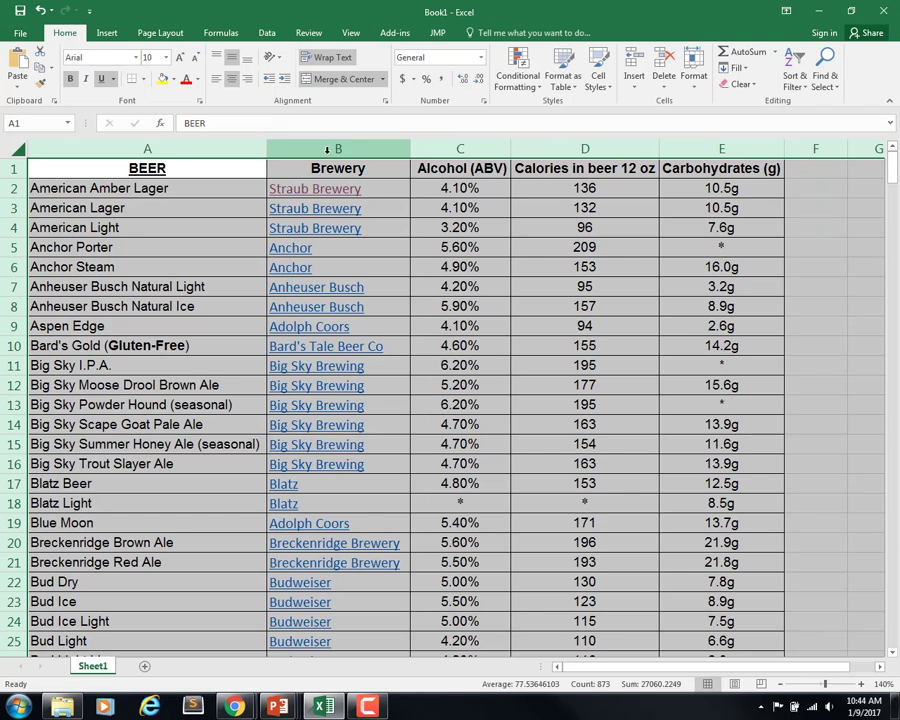
{"action": "left_click_drag", "start_coordinate": [223, 146], "coordinate": [779, 145]}
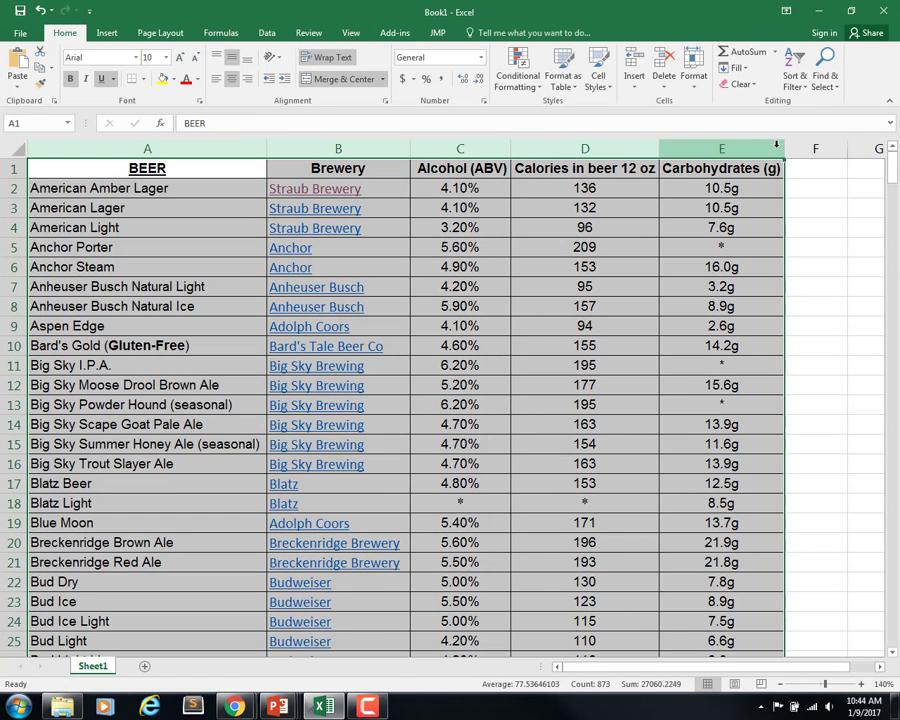
Examine the extent of the beer list and the headings and data types of the beer, brewery and alcohol columns
{"action": "left_click", "coordinate": [253, 194]}
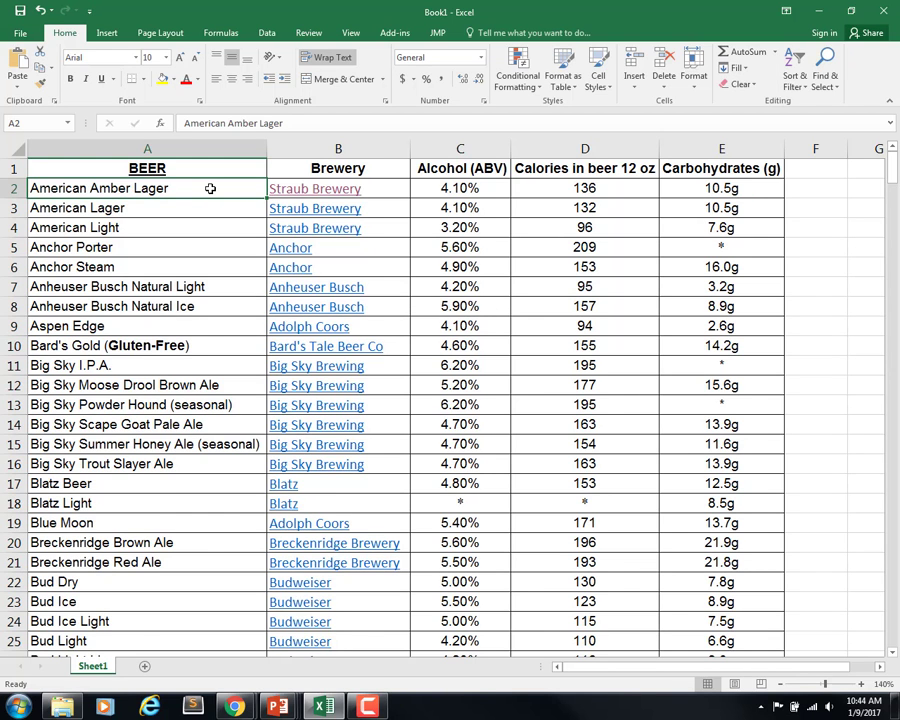
{"action": "key", "text": "ctrl+Down"}
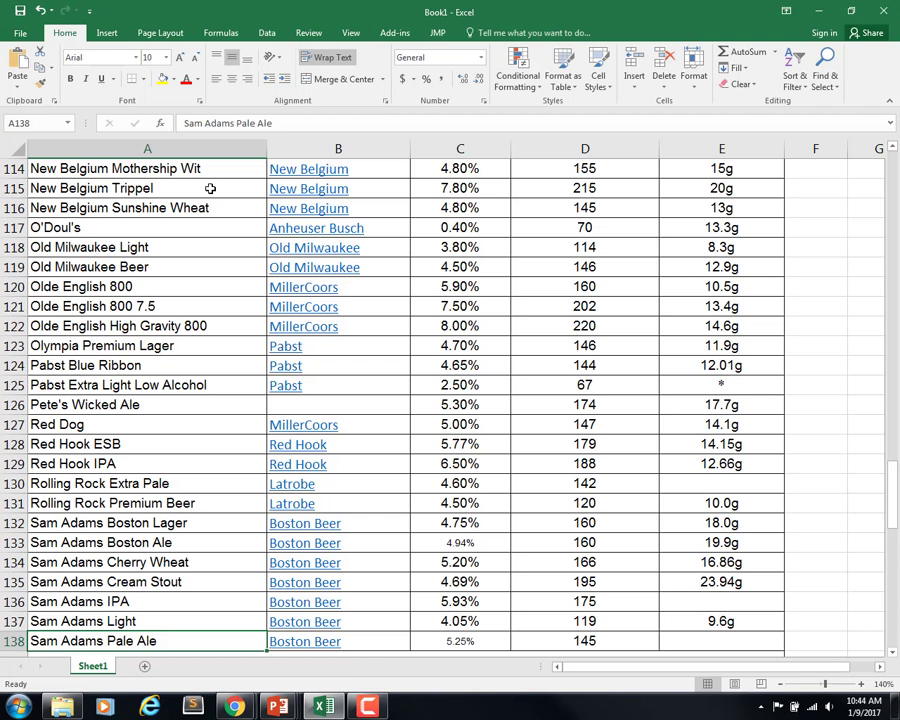
{"action": "key", "text": "ctrl+Up"}
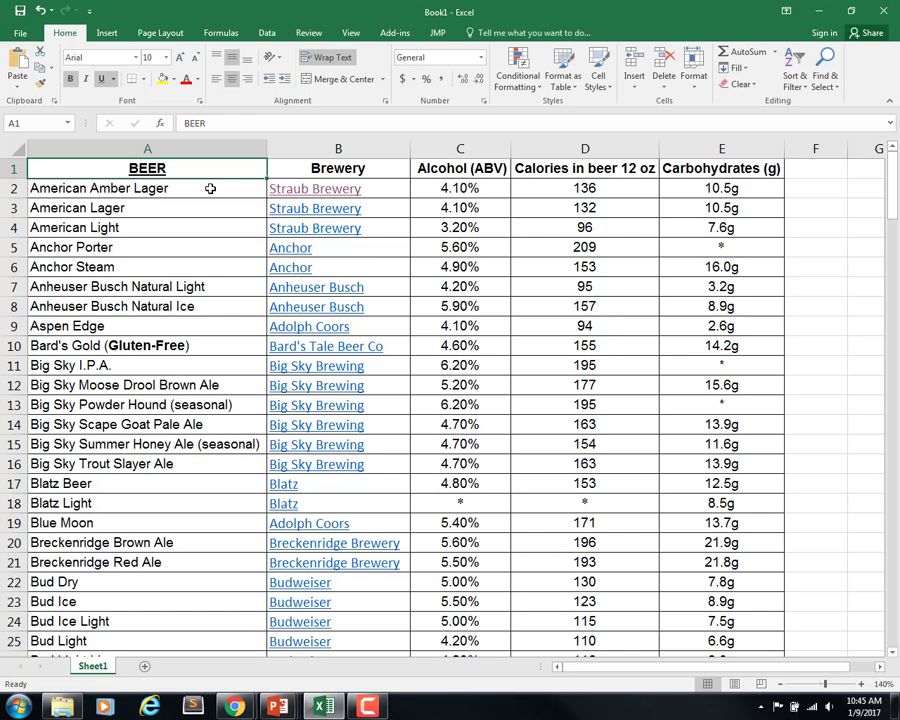
{"action": "left_click", "coordinate": [210, 188]}
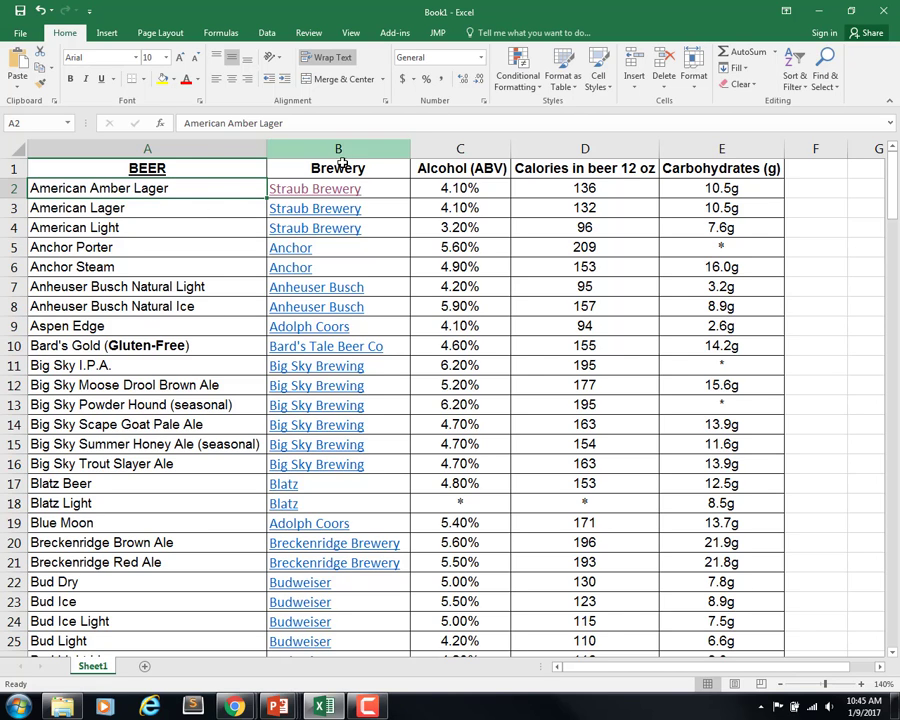
{"action": "left_click", "coordinate": [187, 170]}
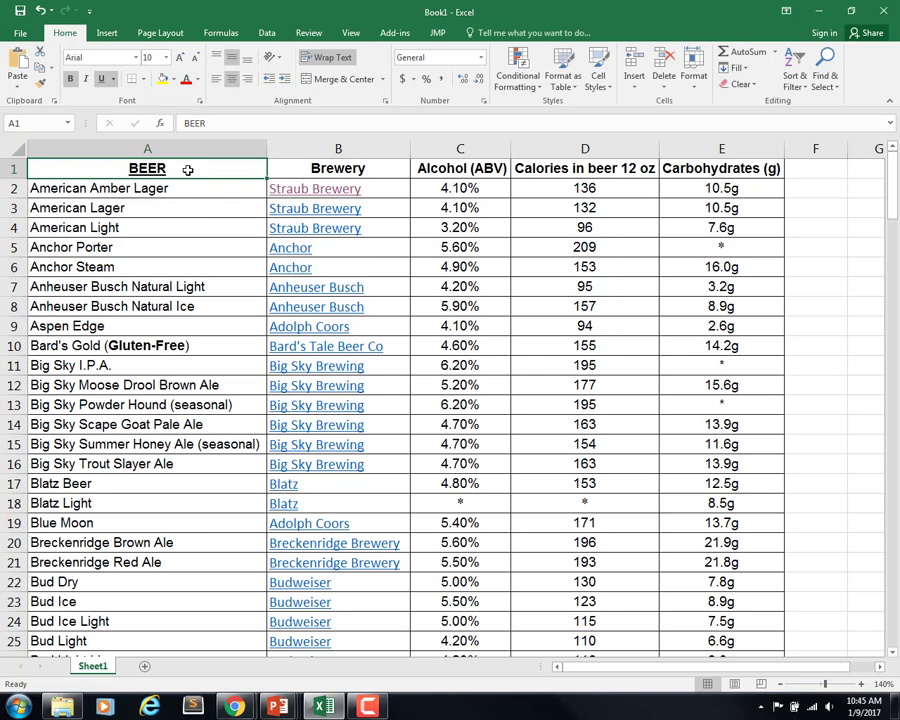
{"action": "left_click", "coordinate": [372, 174]}
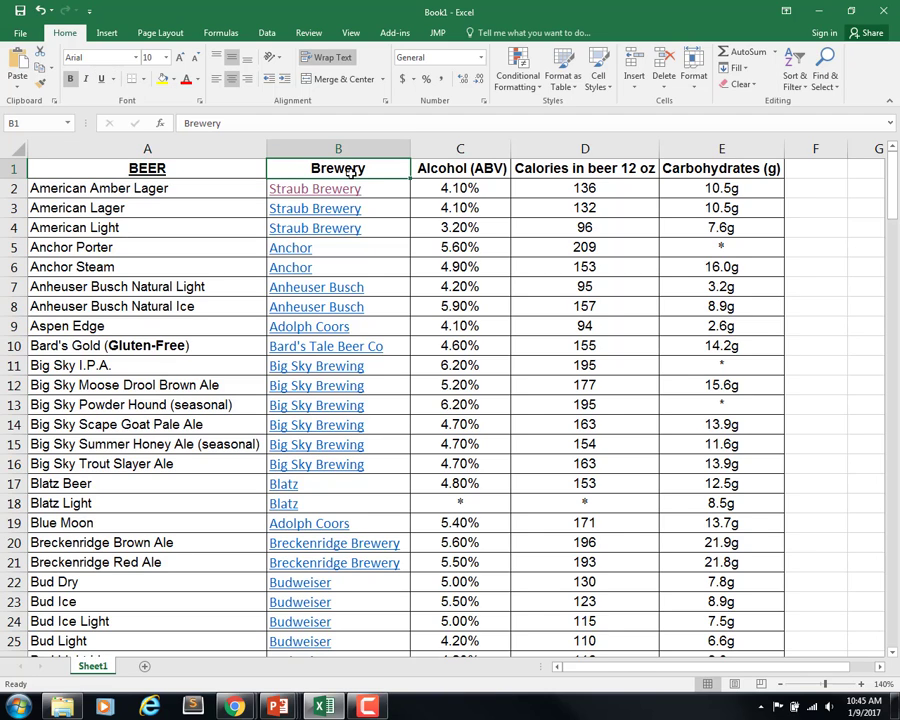
{"action": "left_click", "coordinate": [432, 169]}
{"action": "left_click", "coordinate": [460, 187]}
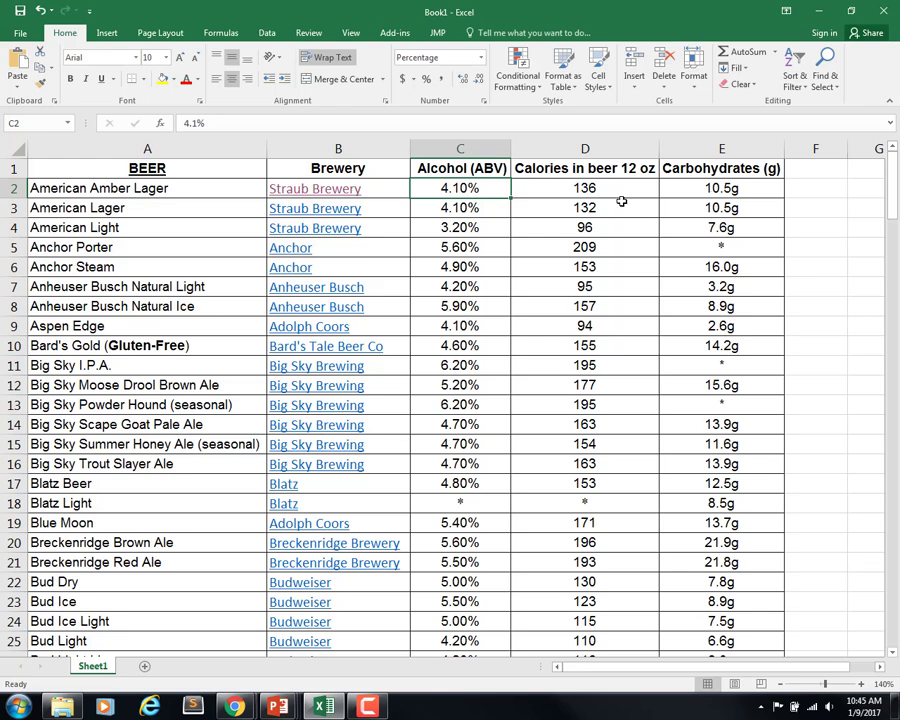
Test whether the alcohol value in C2 is numeric by calculating =C2/2 in F2, and clear F2 again
{"action": "left_click", "coordinate": [806, 190]}
{"action": "type", "text": "="}
{"action": "key", "text": "Left"}
{"action": "key", "text": "Left"}
{"action": "key", "text": "Left"}
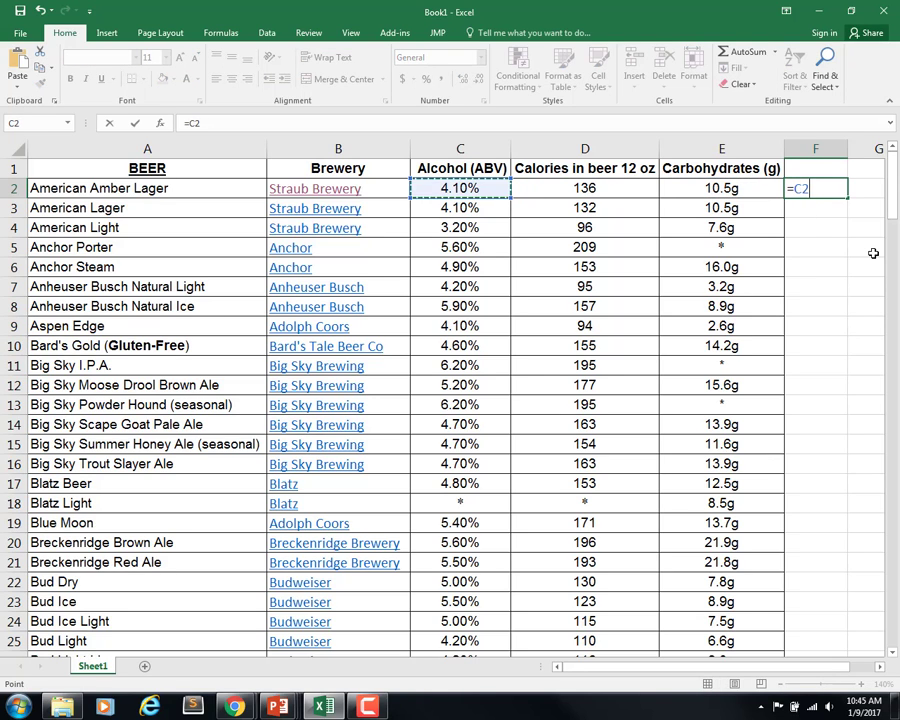
{"action": "type", "text": "/2"}
{"action": "key", "text": "Return"}
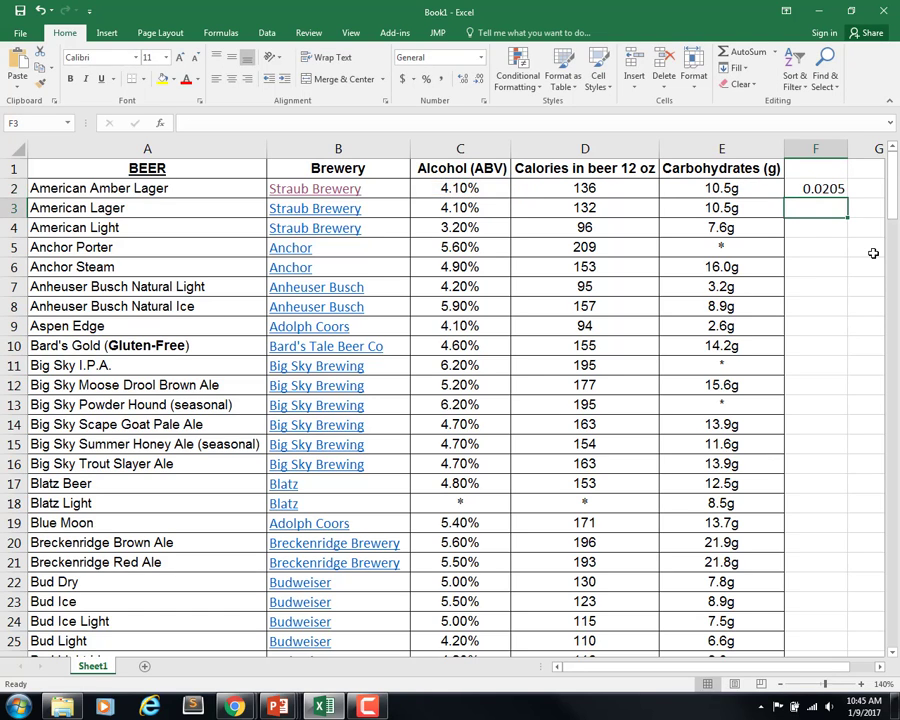
{"action": "key", "text": "Up"}
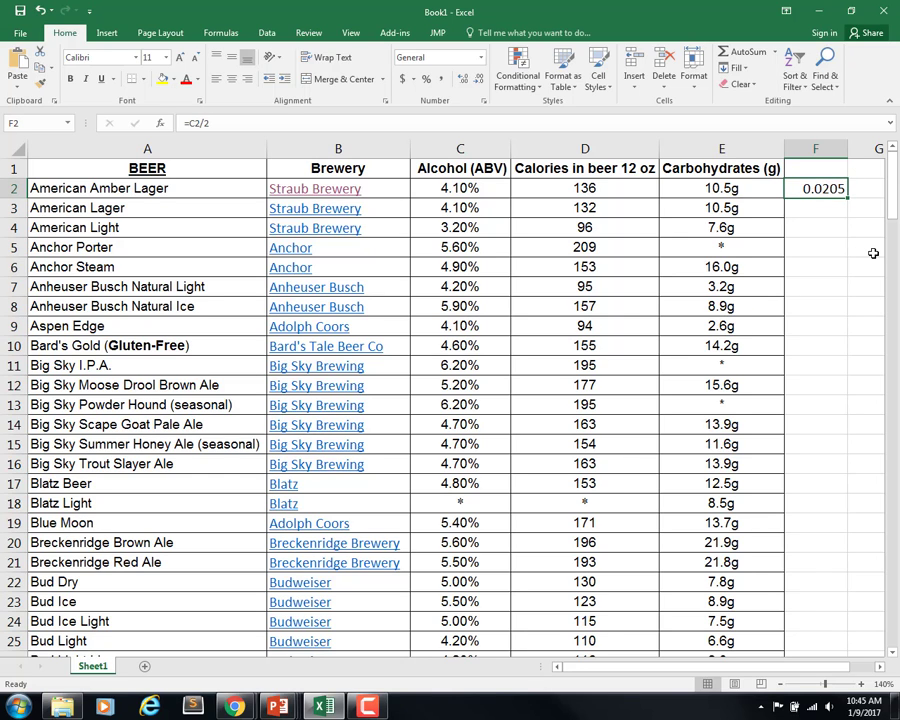
{"action": "key", "text": "Delete"}
Test whether the calorie value in D2 is numeric by calculating =D2/2 in F2, and clear F2 again
{"action": "left_click", "coordinate": [625, 192]}
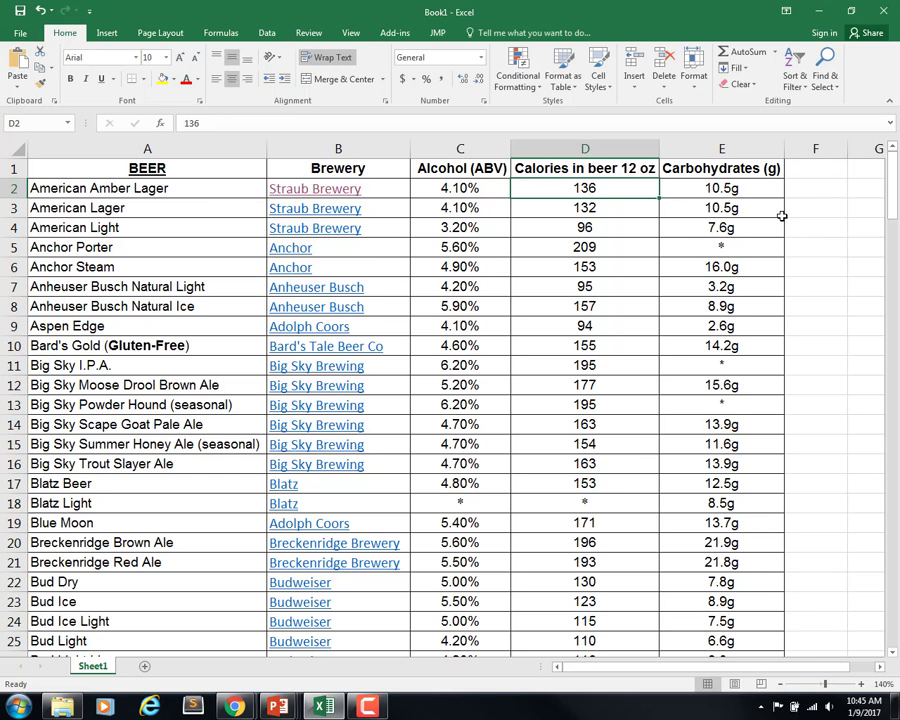
{"action": "left_click", "coordinate": [806, 190]}
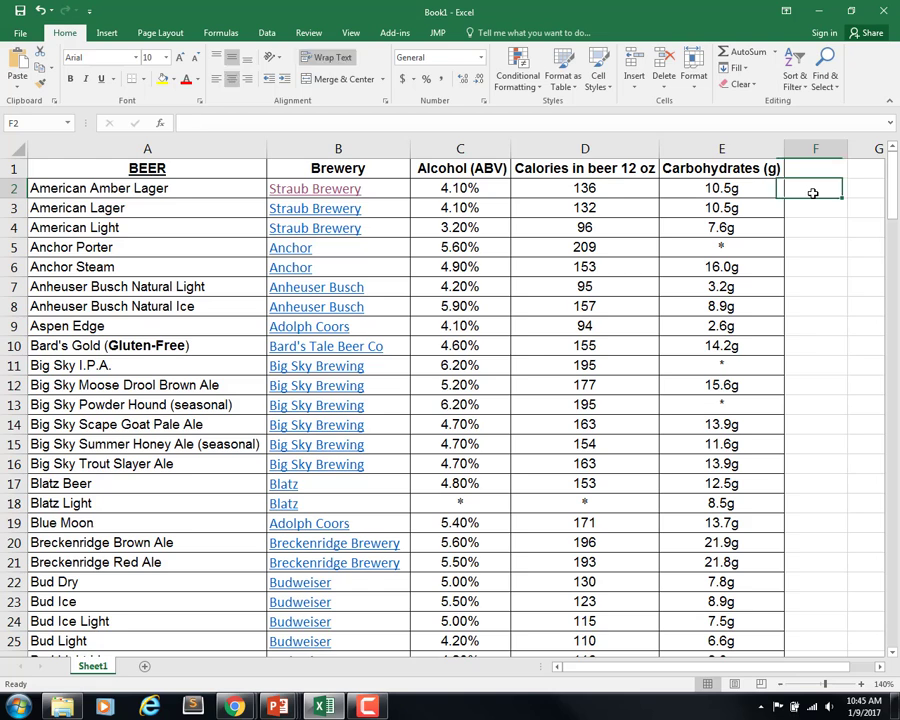
{"action": "left_click", "coordinate": [642, 196]}
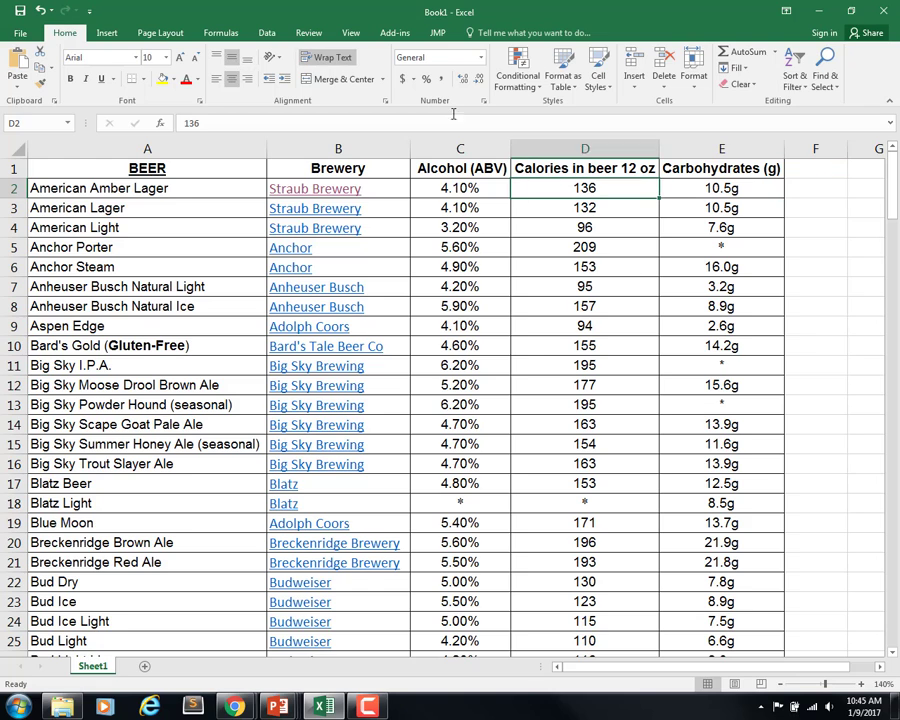
{"action": "left_click", "coordinate": [797, 190]}
{"action": "type", "text": "="}
{"action": "key", "text": "Left"}
{"action": "key", "text": "Left"}
{"action": "key", "text": "Left"}
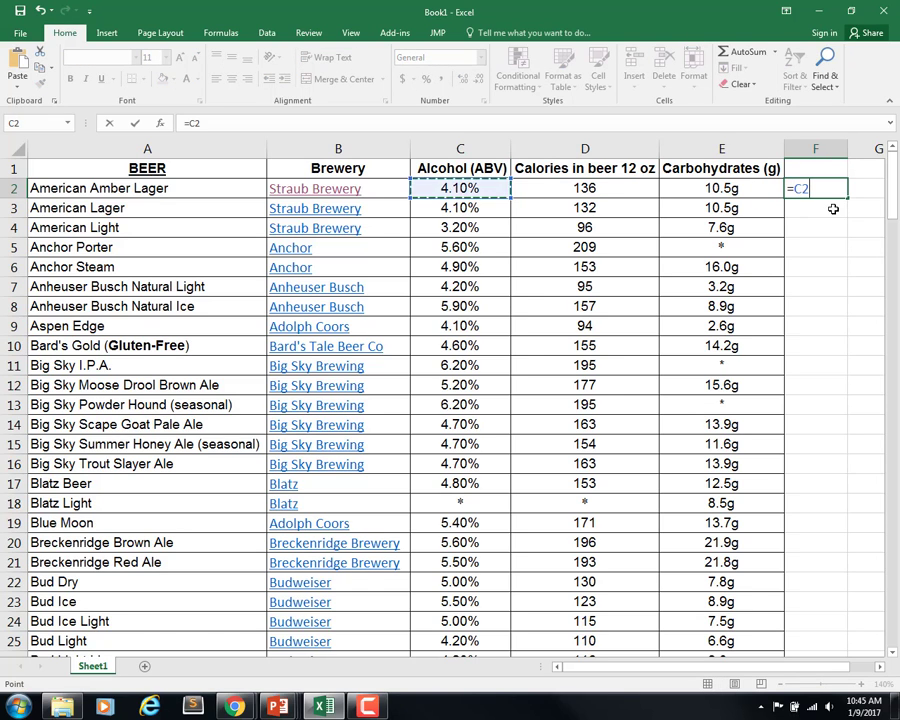
{"action": "key", "text": "Right"}
{"action": "type", "text": "/2"}
{"action": "key", "text": "ctrl+Return"}
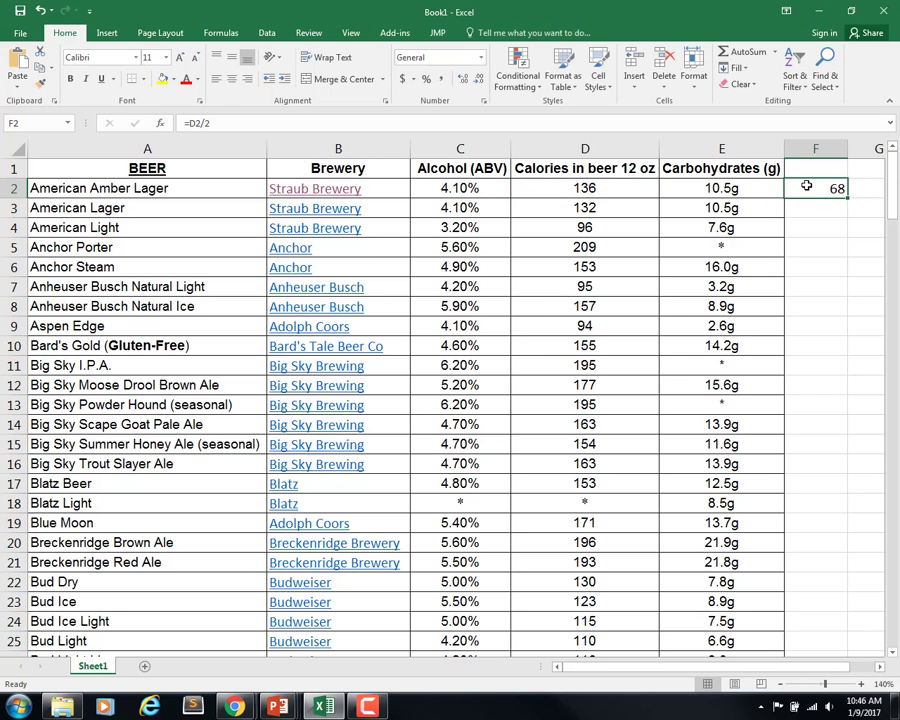
{"action": "key", "text": "Delete"}
Inspect the stored carbohydrate value of American Amber Lager in E2
{"action": "left_click", "coordinate": [761, 202]}
{"action": "left_click", "coordinate": [771, 190]}
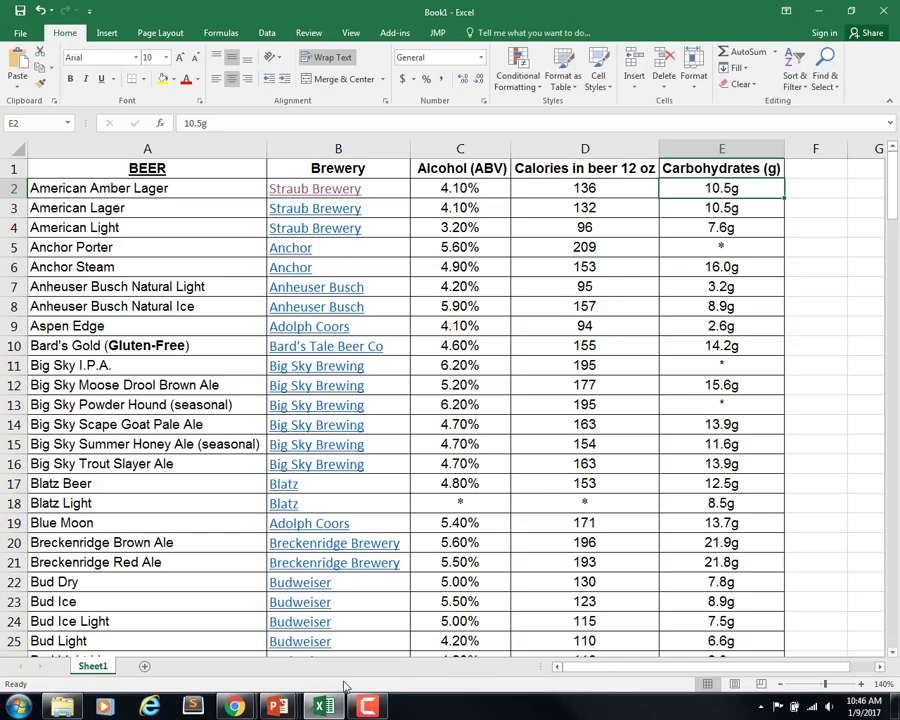
Switch to the beer100.com page in Chrome, check how the table's carbohydrate values and units are written, and return to Excel
{"action": "left_click", "coordinate": [240, 708]}
{"action": "left_click", "coordinate": [270, 660]}
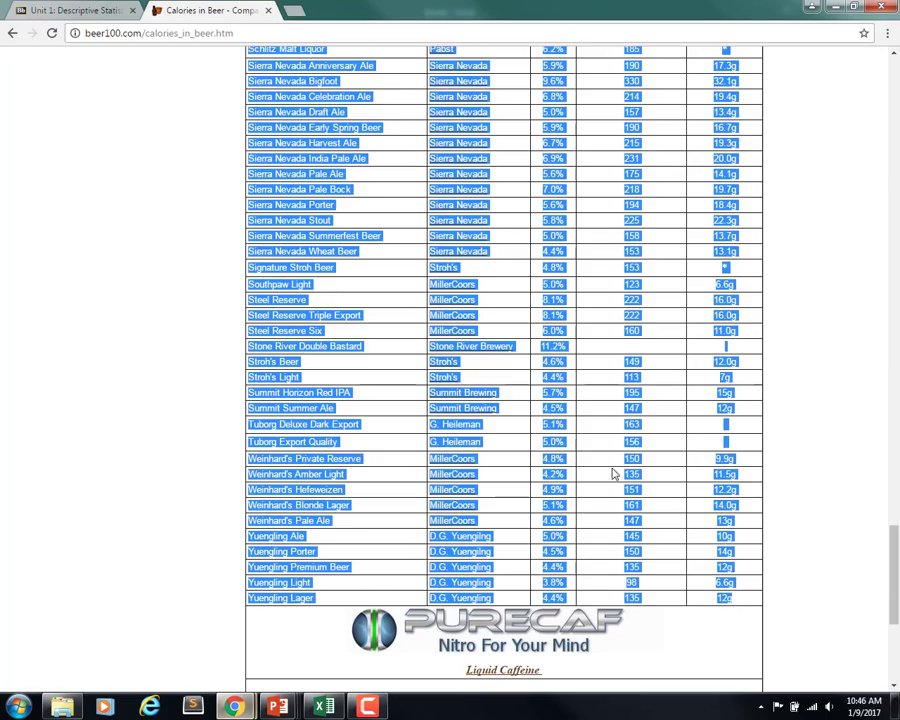
{"action": "scroll", "coordinate": [872, 369], "scroll_direction": "up", "scroll_amount": 2}
{"action": "scroll", "coordinate": [872, 369], "scroll_direction": "up", "scroll_amount": 20}
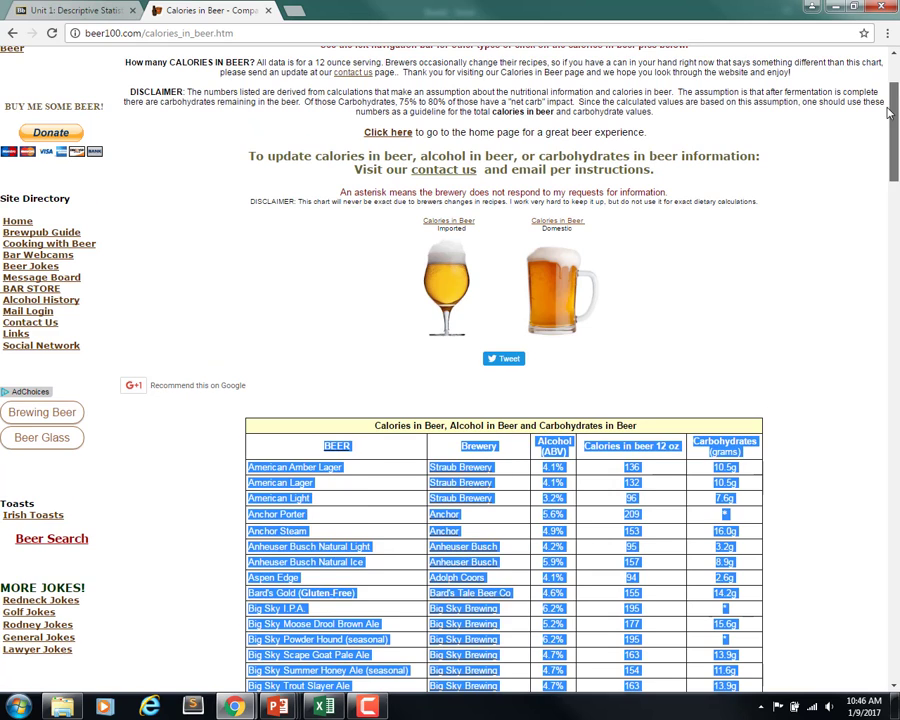
{"action": "left_click", "coordinate": [775, 322]}
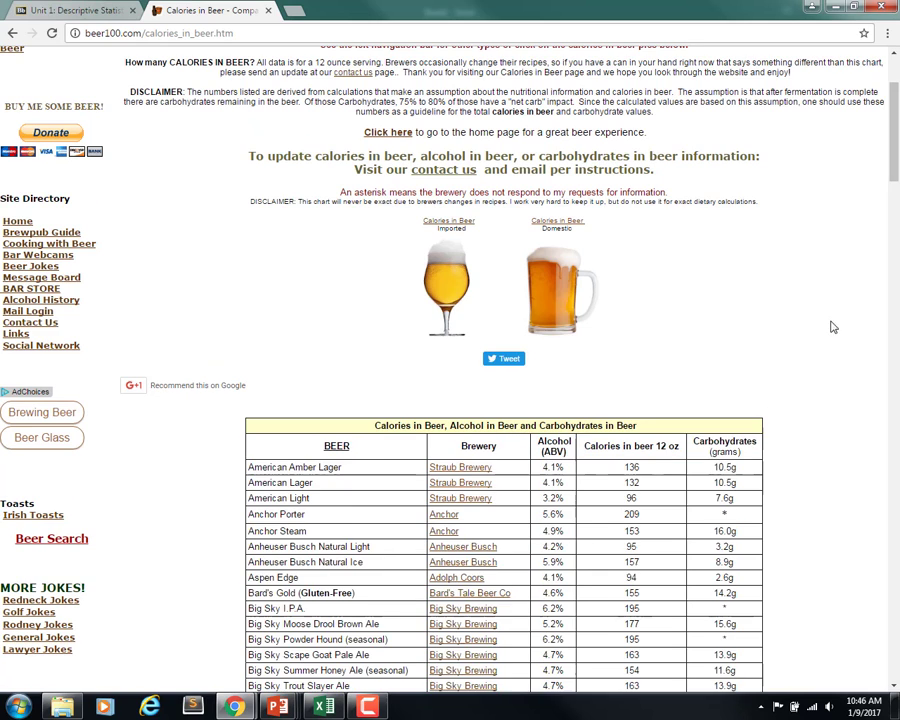
{"action": "double_click", "coordinate": [734, 467]}
{"action": "left_click", "coordinate": [834, 5]}
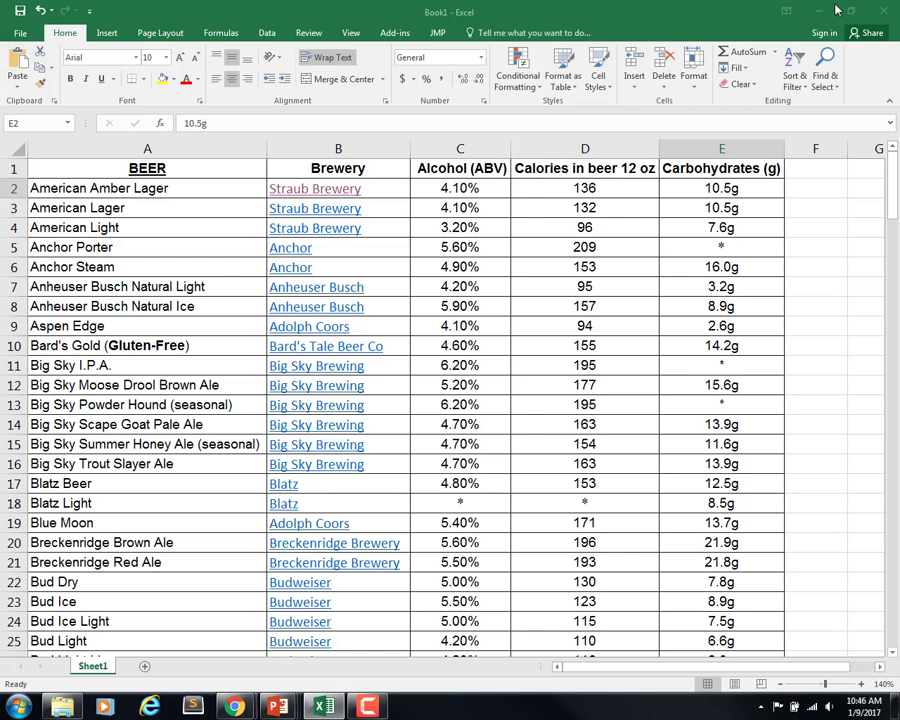
Test whether the carbohydrate value in E2 is numeric by calculating =E2/2 in F2
{"action": "left_click", "coordinate": [737, 168]}
{"action": "left_click", "coordinate": [734, 188]}
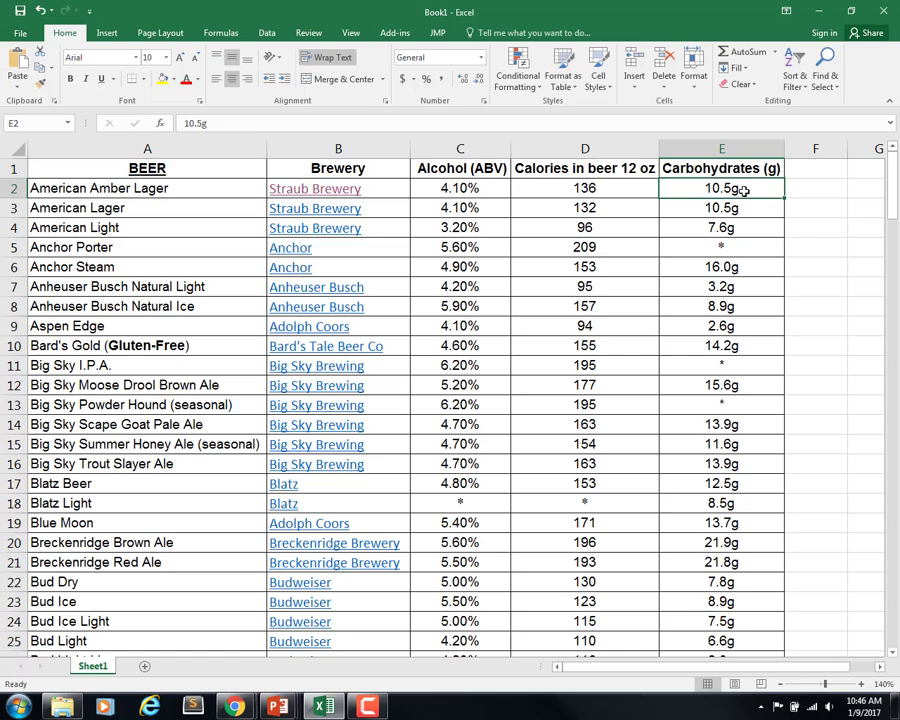
{"action": "left_click", "coordinate": [818, 190]}
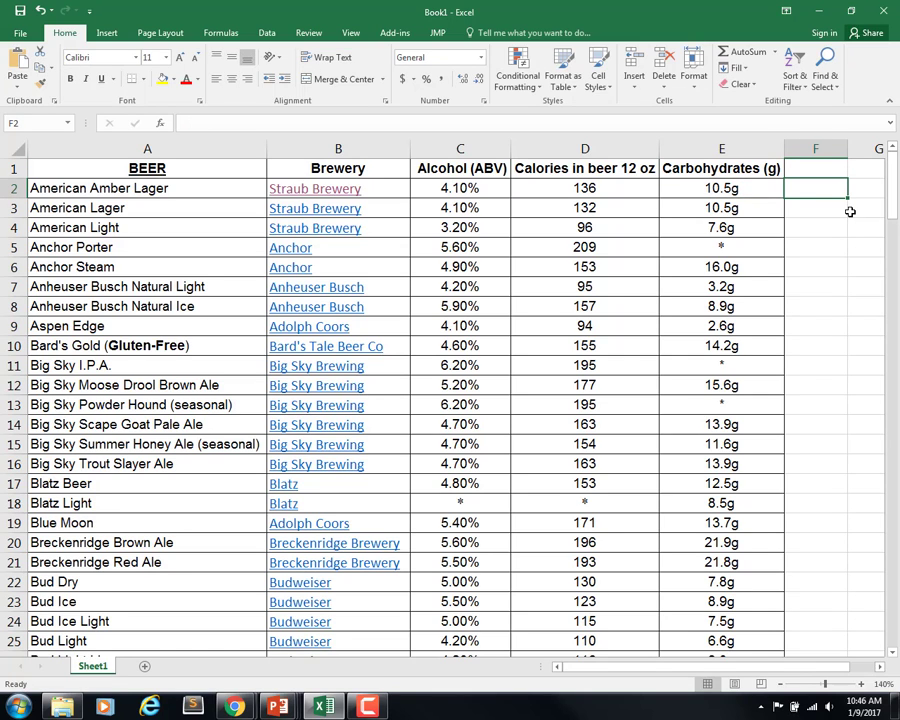
{"action": "type", "text": "="}
{"action": "key", "text": "Left"}
{"action": "type", "text": "/2"}
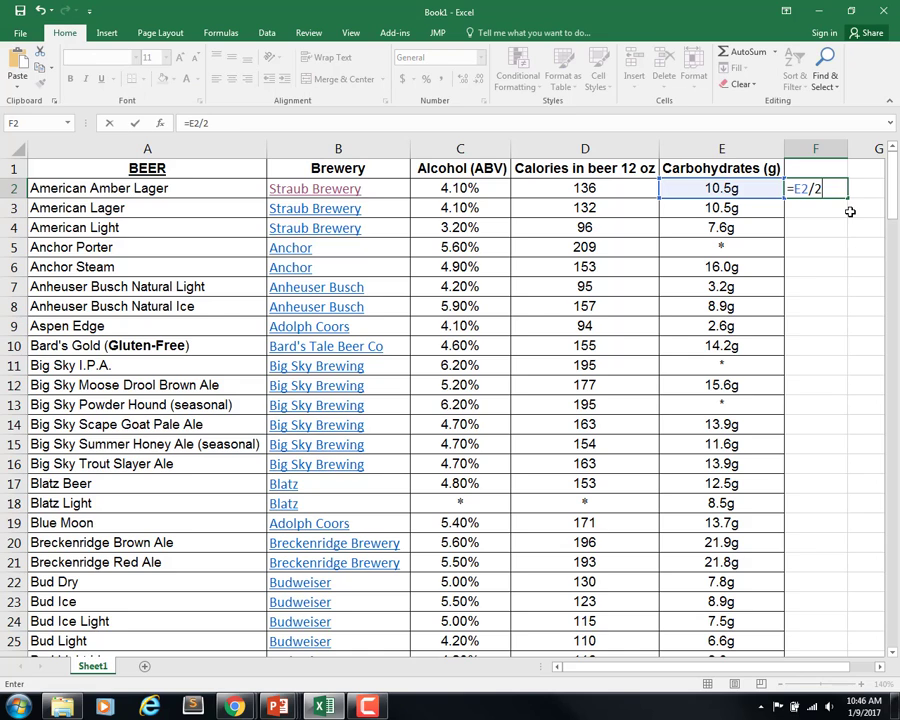
{"action": "key", "text": "Return"}
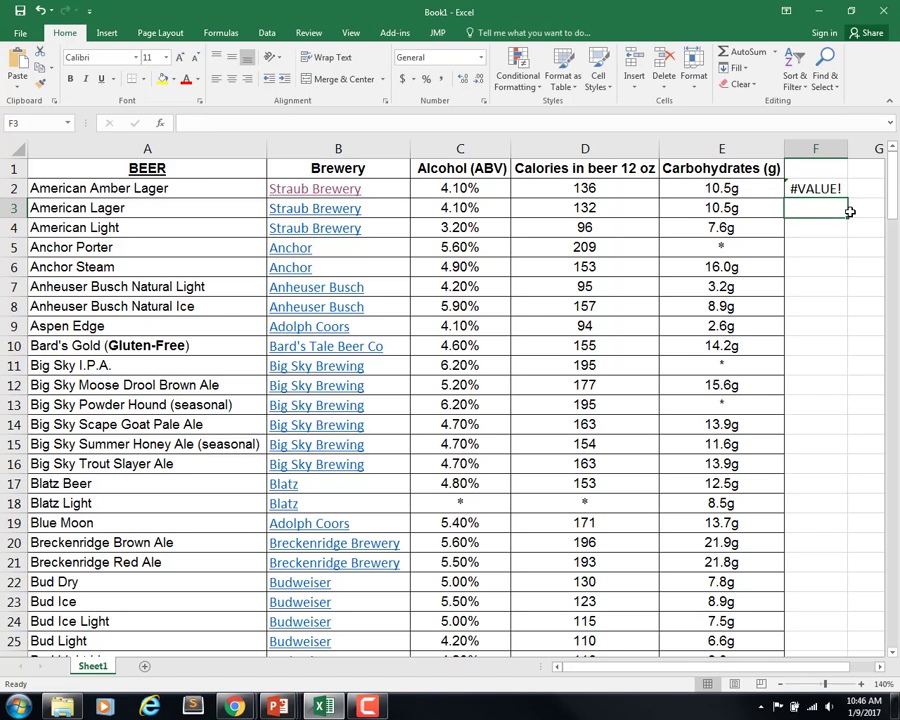
Check the error explanation for the formula in F2 against the carbohydrate entry in E2, and clear F2
{"action": "left_click", "coordinate": [803, 190]}
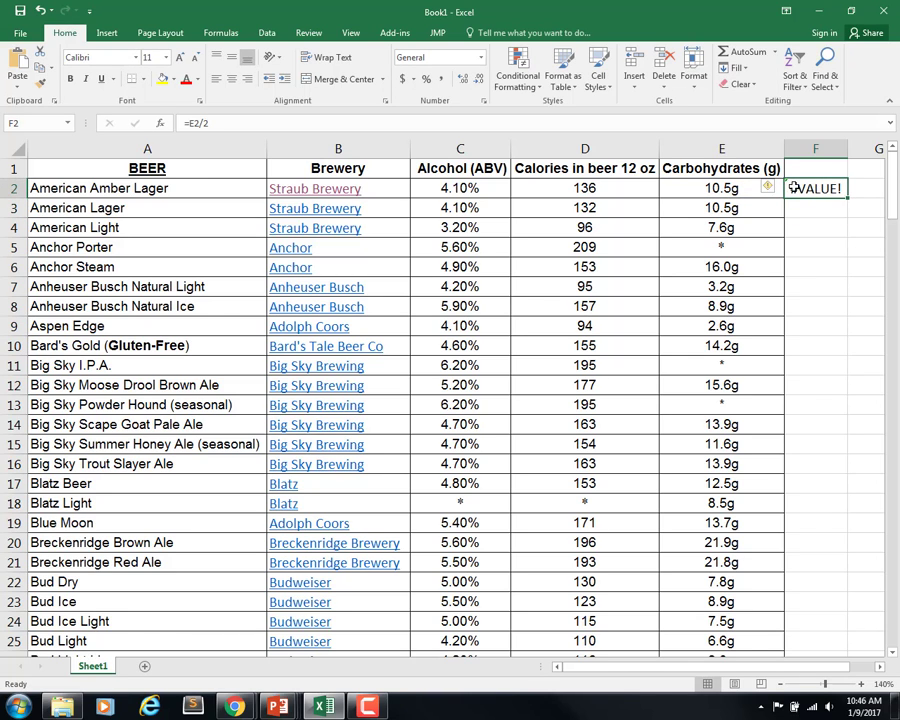
{"action": "left_click", "coordinate": [776, 190]}
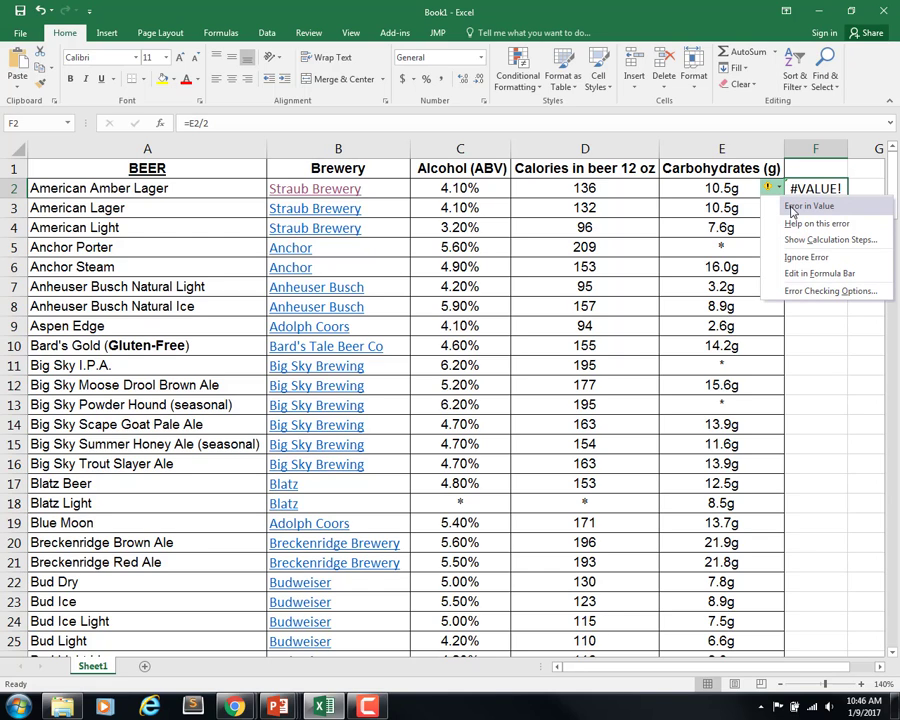
{"action": "left_click", "coordinate": [848, 369]}
{"action": "left_click", "coordinate": [714, 183]}
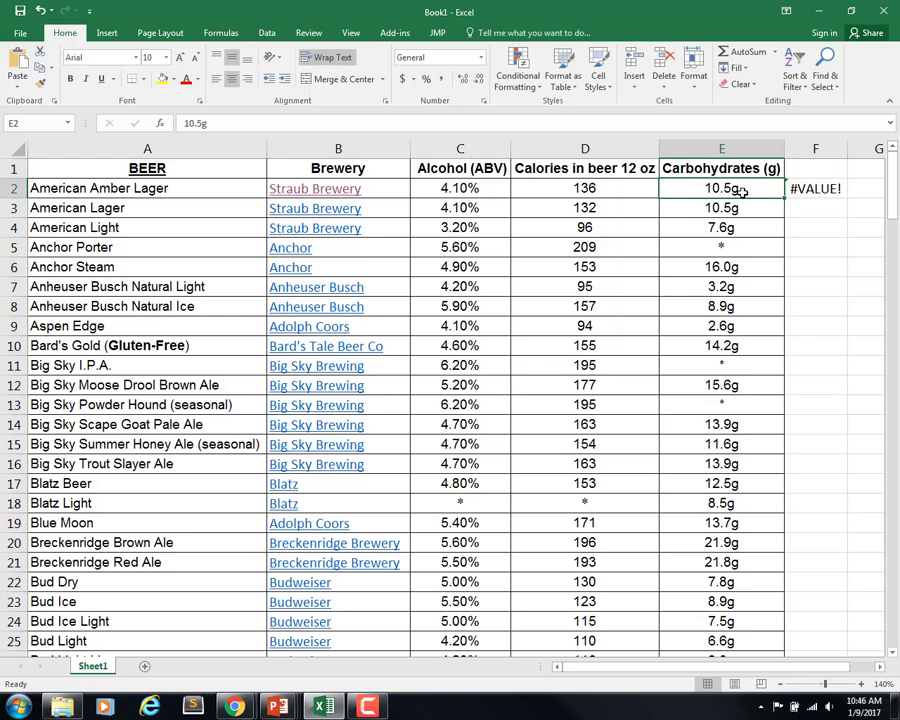
{"action": "left_click", "coordinate": [826, 189]}
{"action": "key", "text": "Delete"}
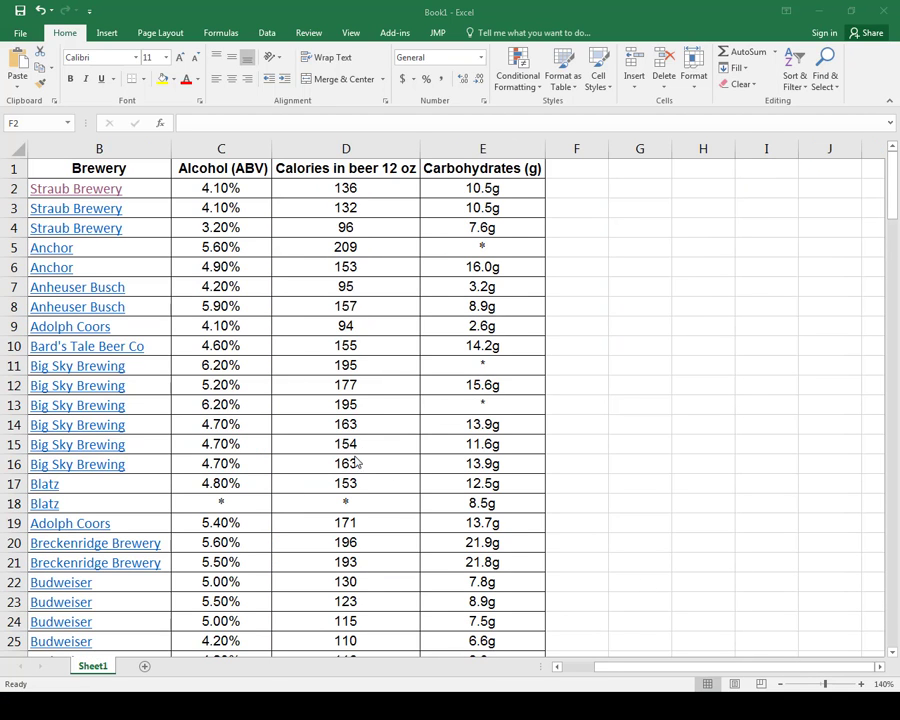
Start a RIGHT formula in F2 beside the first carbohydrate value and open its function arguments
{"action": "left_click", "coordinate": [480, 190]}
{"action": "left_click", "coordinate": [500, 190]}
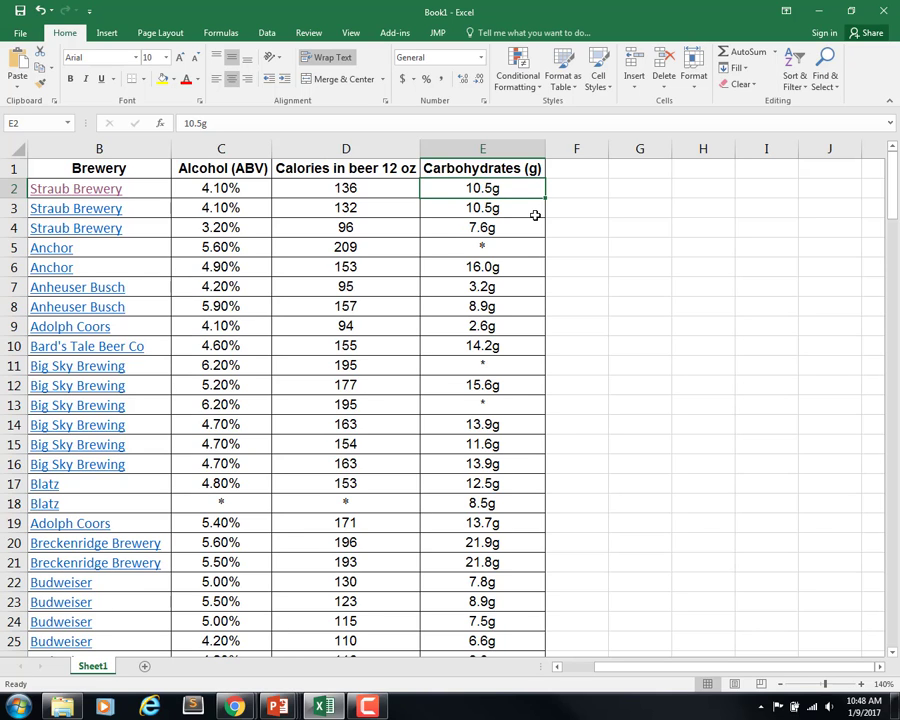
{"action": "left_click", "coordinate": [573, 192]}
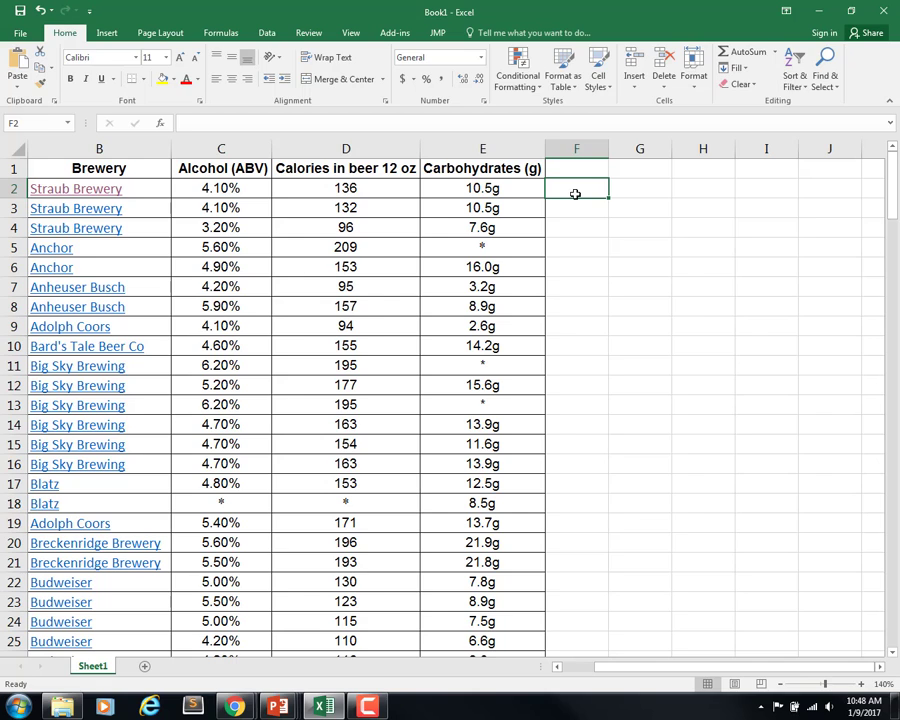
{"action": "type", "text": "="}
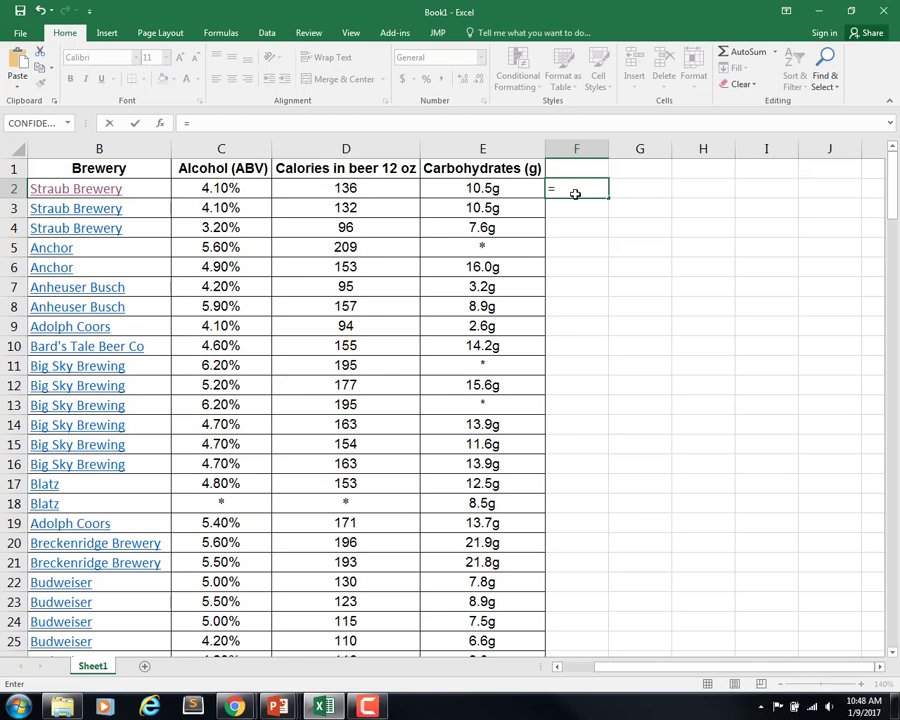
{"action": "type", "text": "right("}
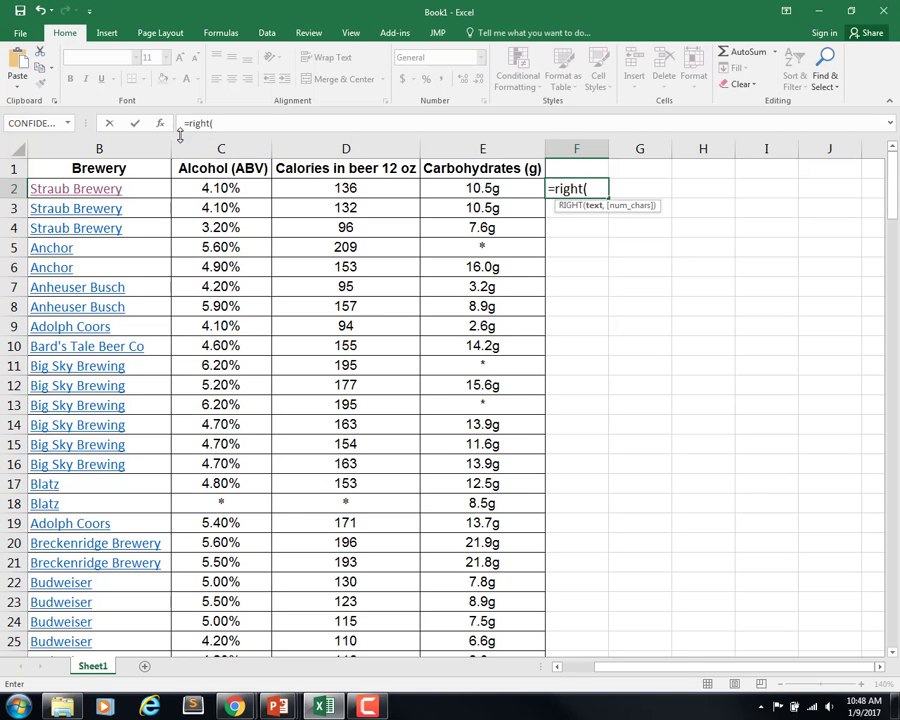
{"action": "left_click", "coordinate": [160, 123]}
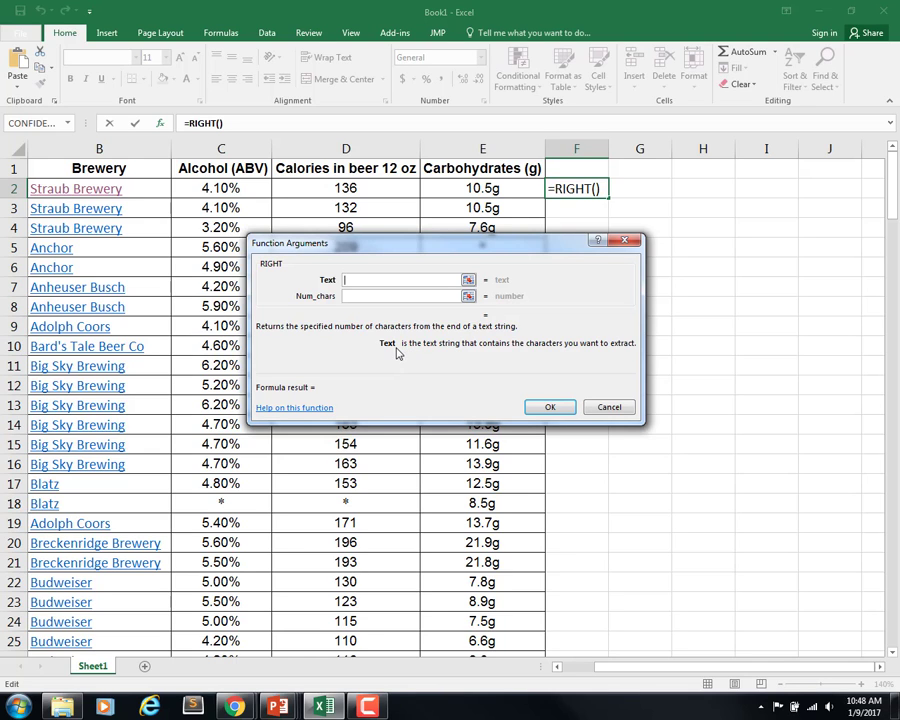
Read the help article on the RIGHT function's description, syntax, remarks and examples, and cancel the unfinished formula
{"action": "left_click", "coordinate": [312, 408]}
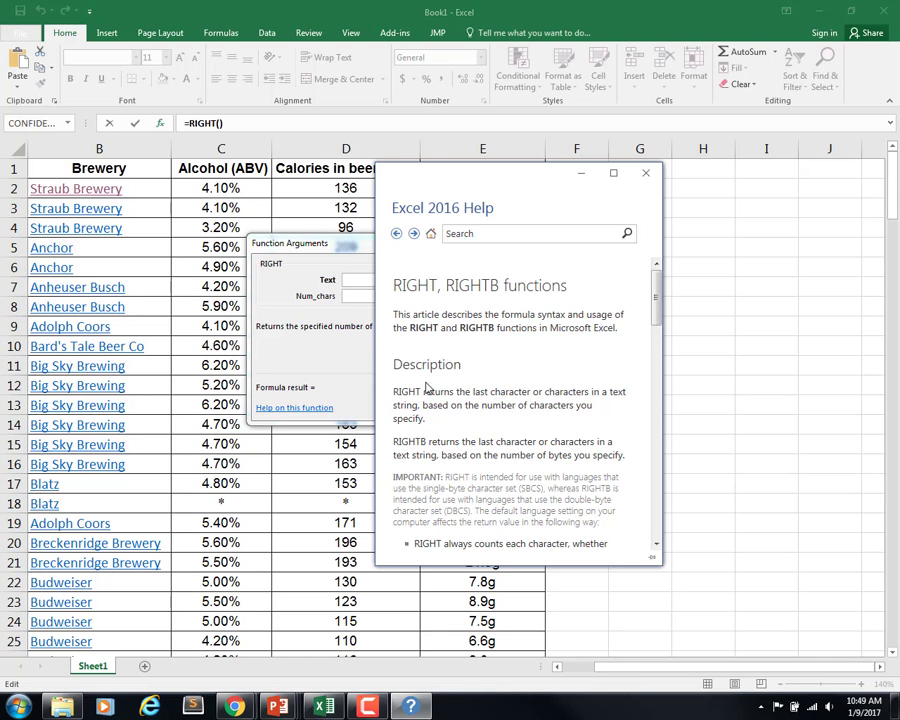
{"action": "scroll", "coordinate": [500, 420], "scroll_direction": "down", "scroll_amount": 3}
{"action": "scroll", "coordinate": [489, 405], "scroll_direction": "down", "scroll_amount": 1}
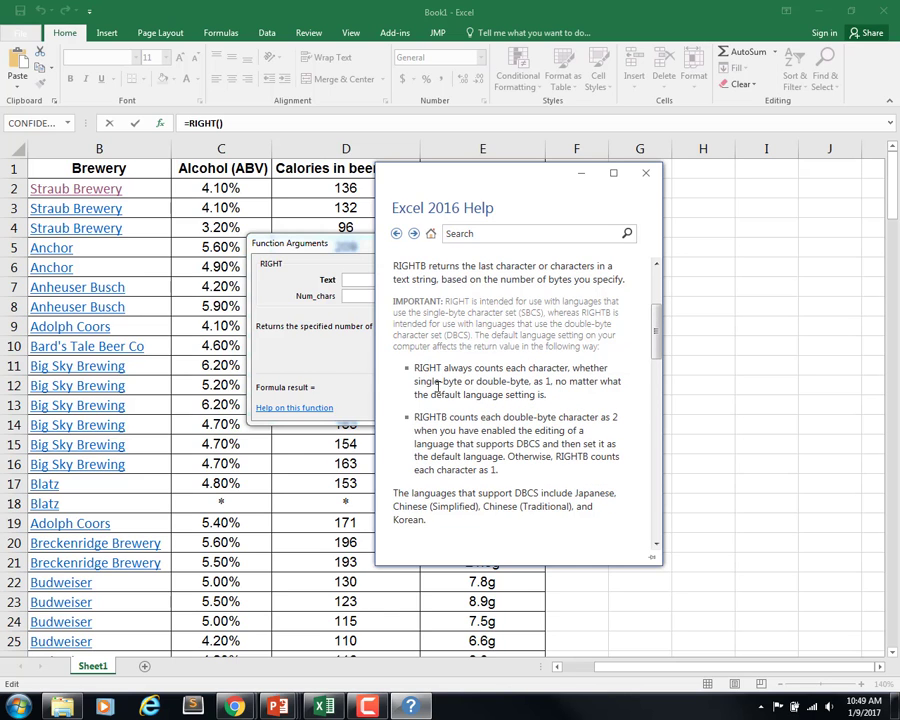
{"action": "scroll", "coordinate": [437, 387], "scroll_direction": "down", "scroll_amount": 2}
{"action": "scroll", "coordinate": [437, 387], "scroll_direction": "down", "scroll_amount": 2}
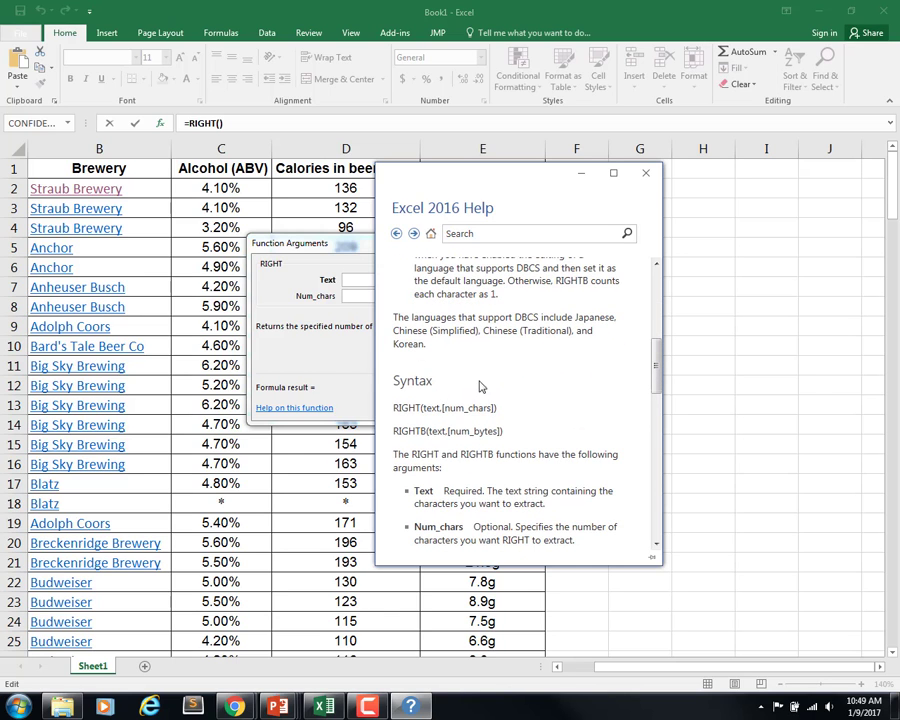
{"action": "scroll", "coordinate": [517, 386], "scroll_direction": "down", "scroll_amount": 2}
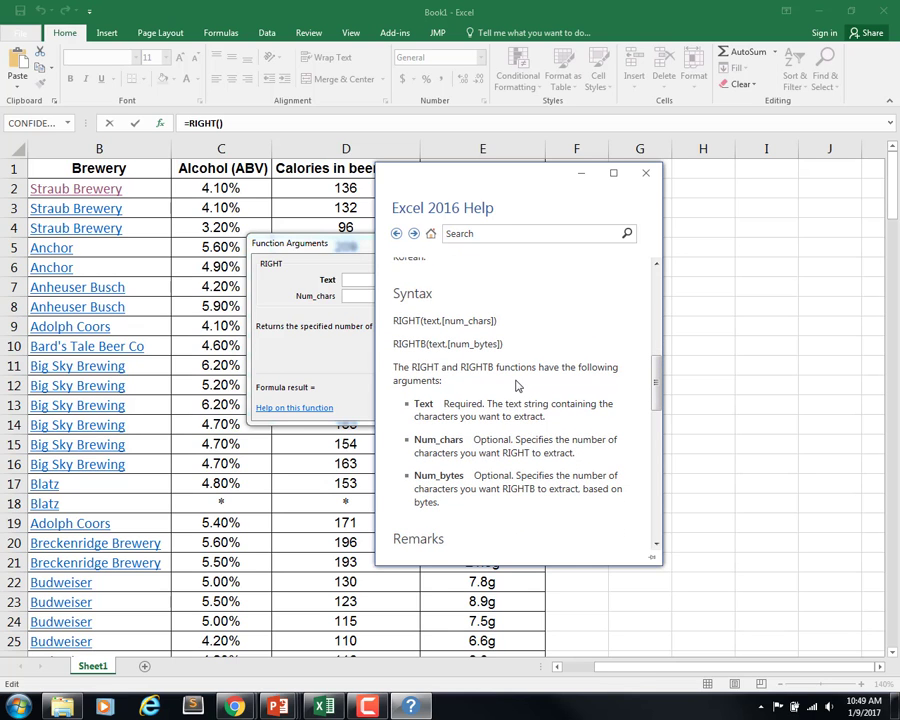
{"action": "scroll", "coordinate": [517, 386], "scroll_direction": "down", "scroll_amount": 10}
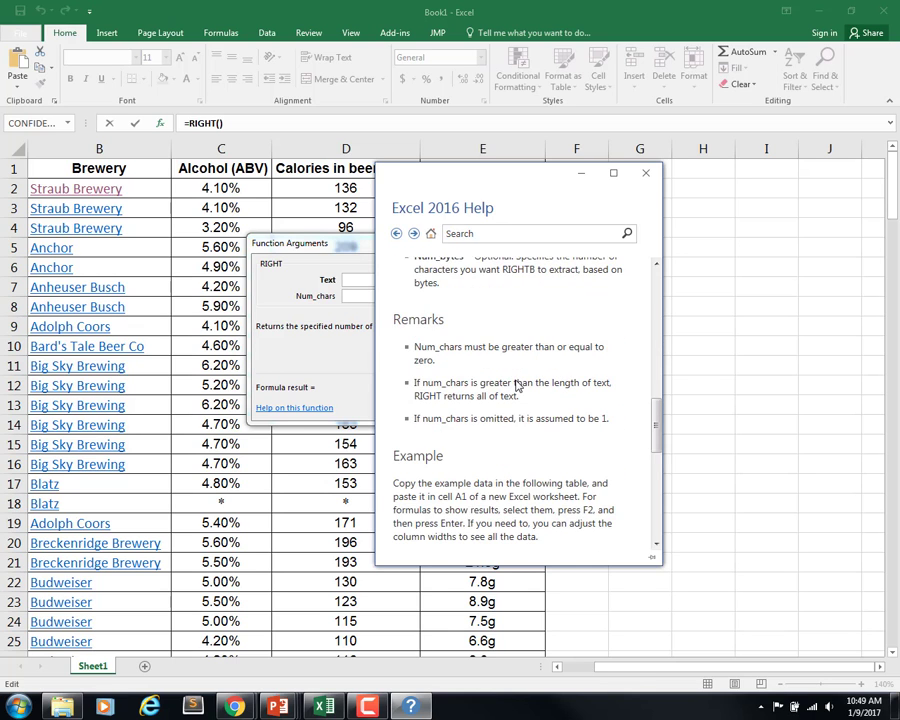
{"action": "scroll", "coordinate": [517, 386], "scroll_direction": "down", "scroll_amount": 1}
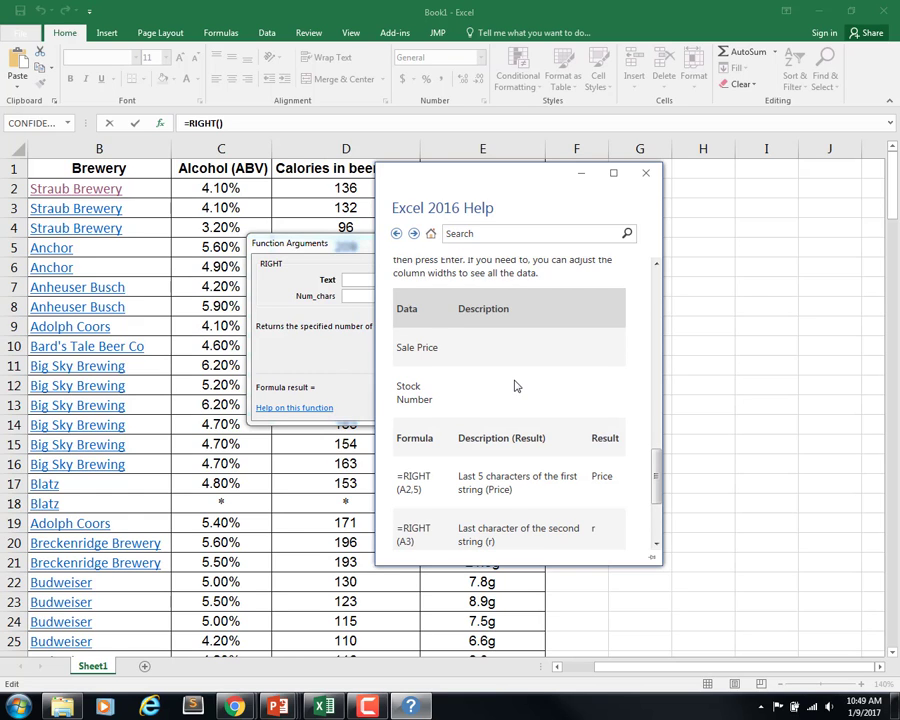
{"action": "scroll", "coordinate": [517, 386], "scroll_direction": "down", "scroll_amount": 1}
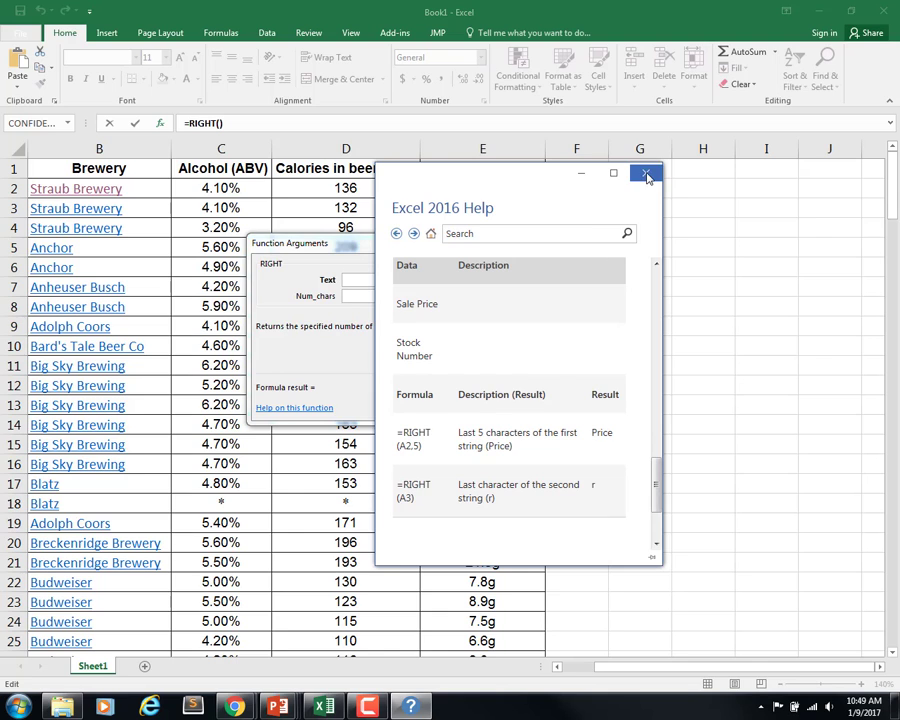
{"action": "scroll", "coordinate": [541, 386], "scroll_direction": "down", "scroll_amount": 3}
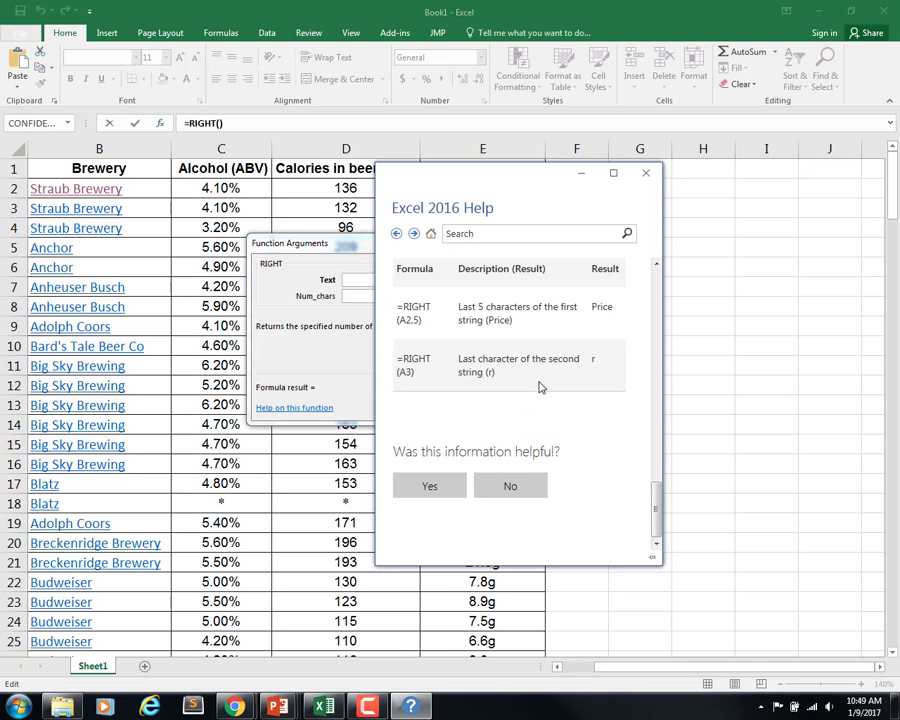
{"action": "left_click", "coordinate": [645, 172]}
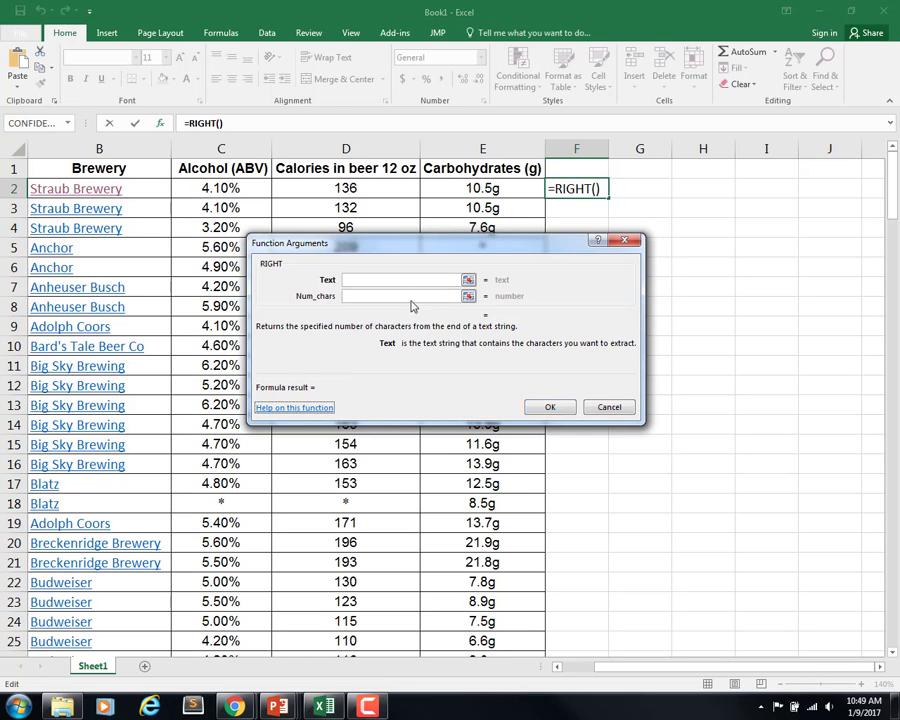
{"action": "left_click", "coordinate": [598, 410]}
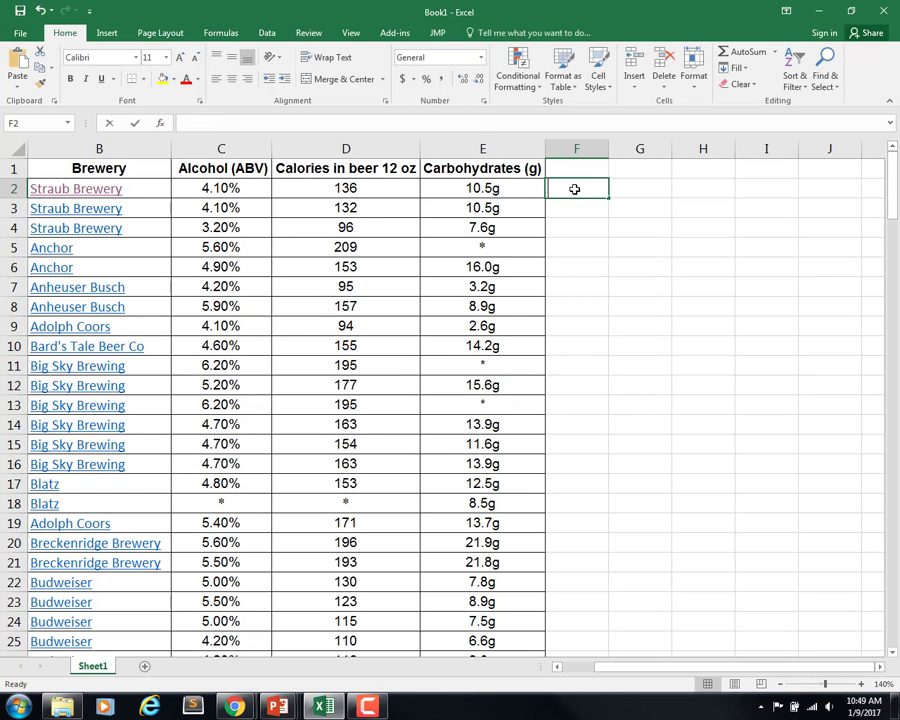
Enter the formula =RIGHT(E2, LEN(E2)-1) in F2 to extract all but one character of the carbohydrate value
{"action": "type", "text": "=right("}
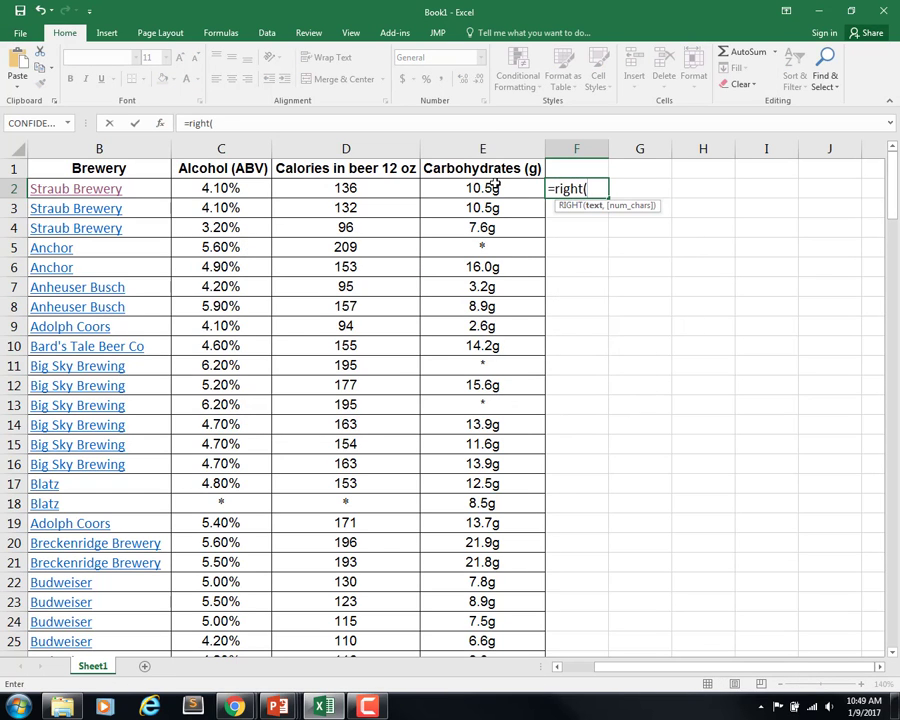
{"action": "left_click", "coordinate": [495, 186]}
{"action": "type", "text": ","}
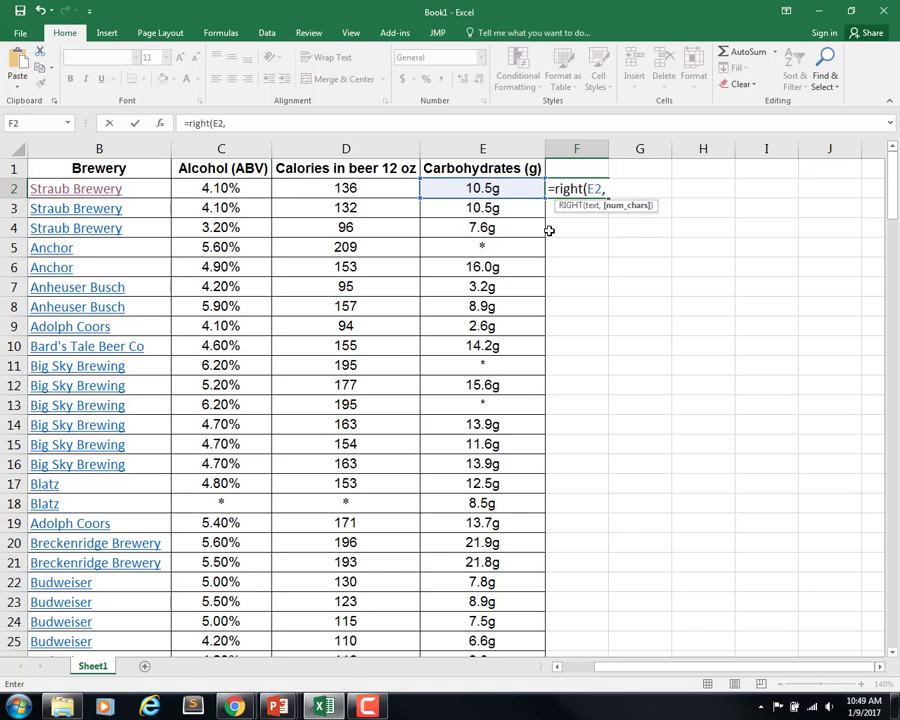
{"action": "type", "text": " len"}
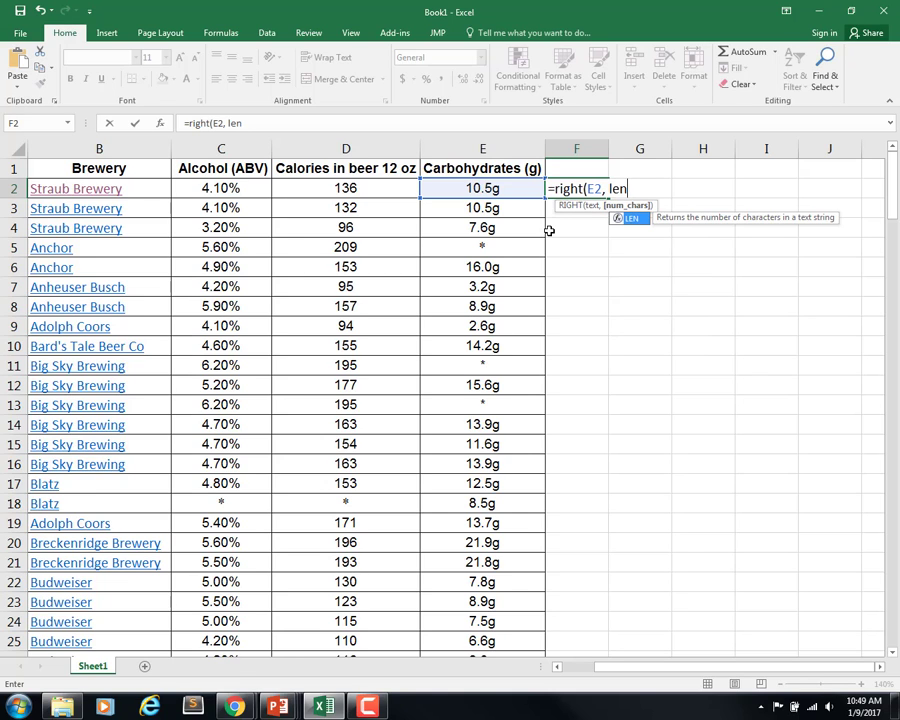
{"action": "type", "text": "("}
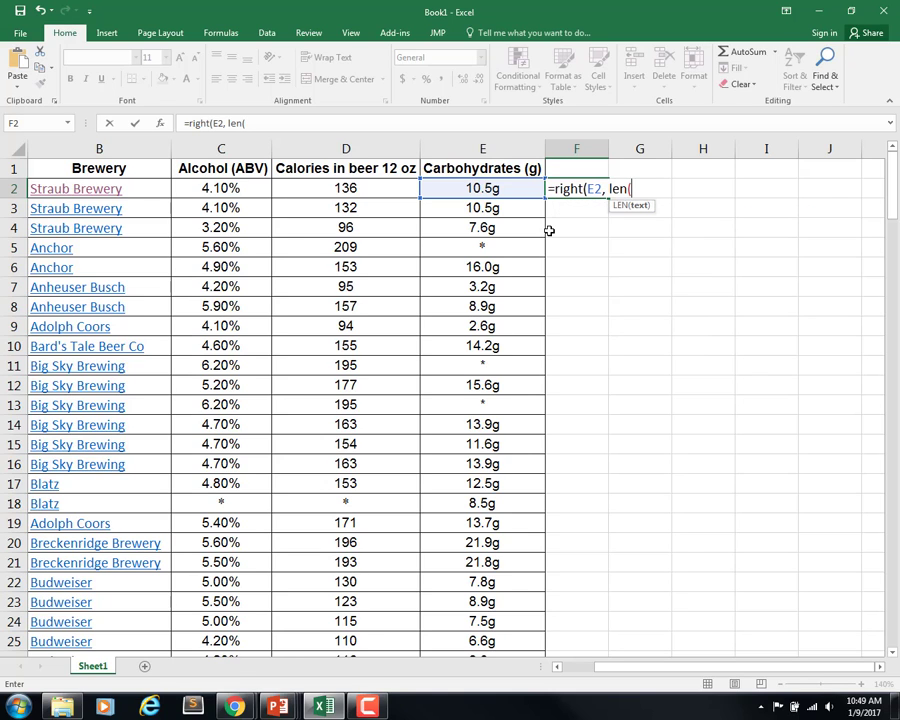
{"action": "left_click", "coordinate": [498, 189]}
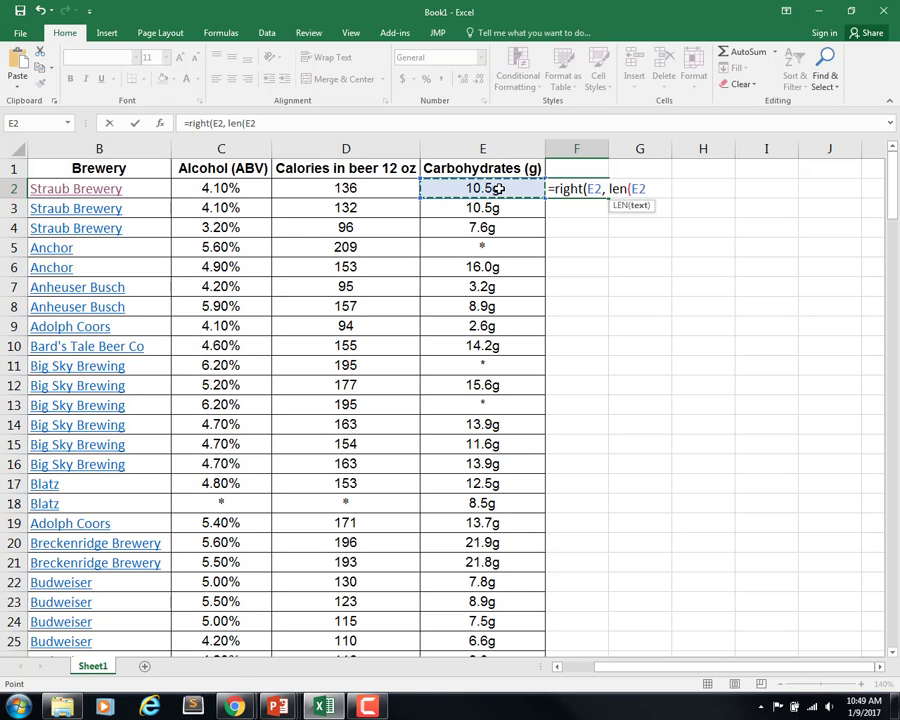
{"action": "type", "text": ")-"}
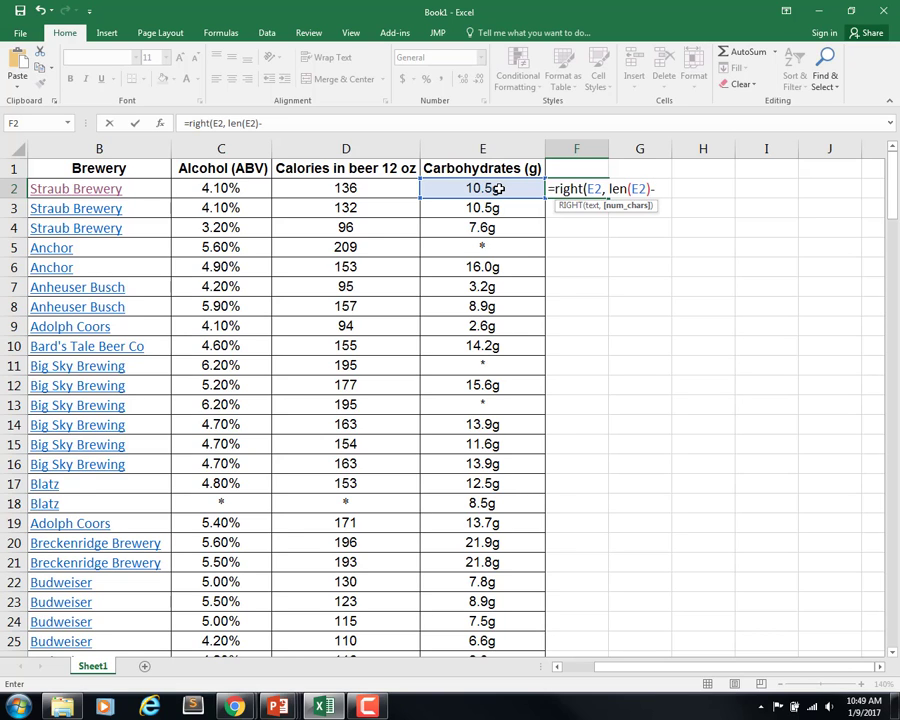
{"action": "type", "text": "4"}
{"action": "key", "text": "BackSpace"}
{"action": "type", "text": "1)"}
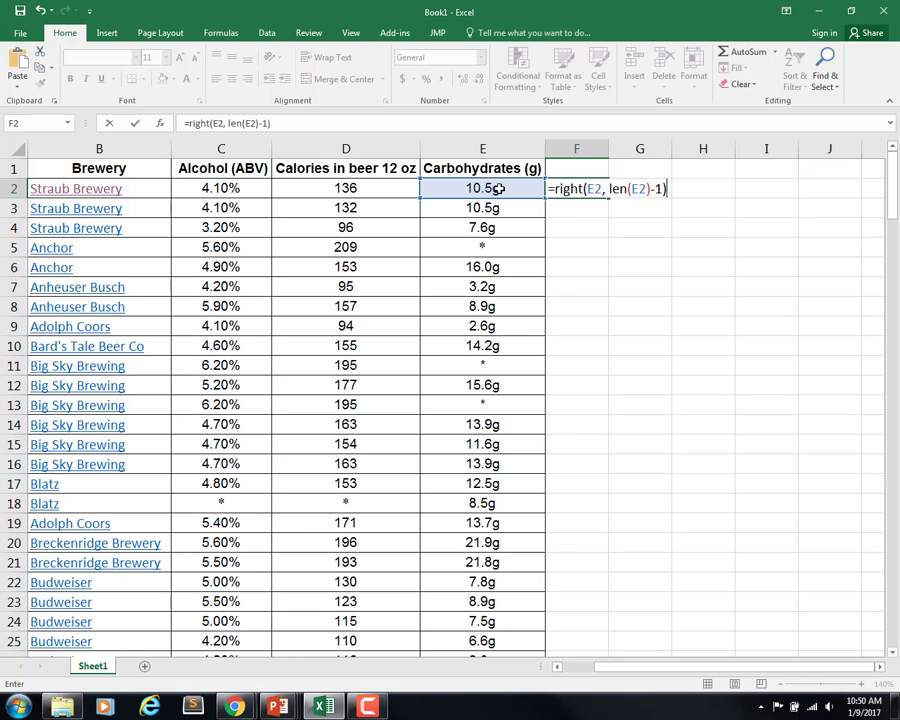
{"action": "key", "text": "Return"}
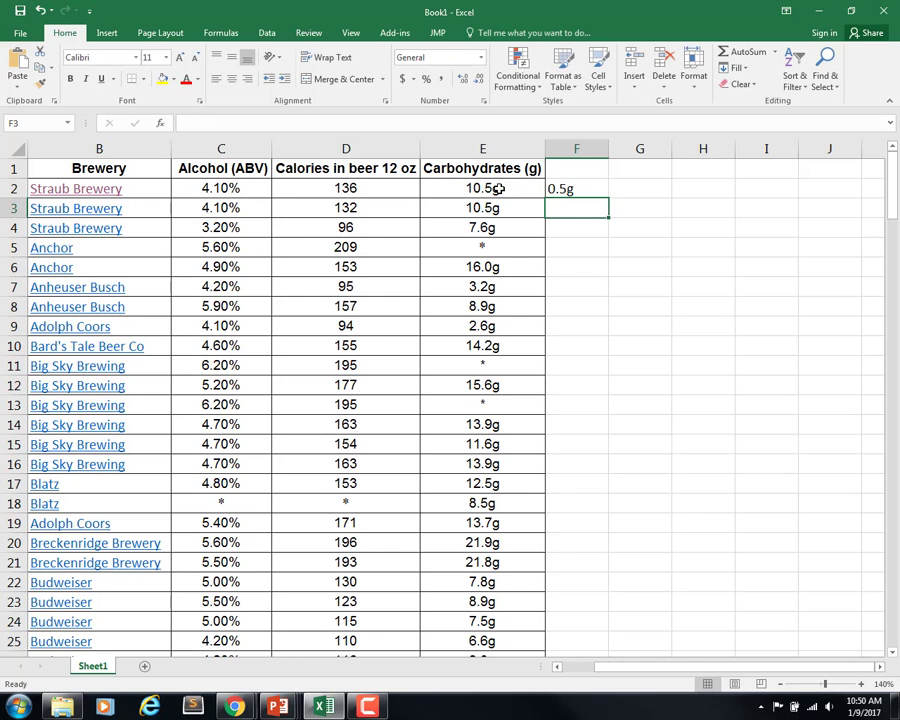
Replace RIGHT with LEFT in F2 so the formula reads =LEFT(E2, LEN(E2)-1), dropping the trailing "g"
{"action": "left_click", "coordinate": [574, 189]}
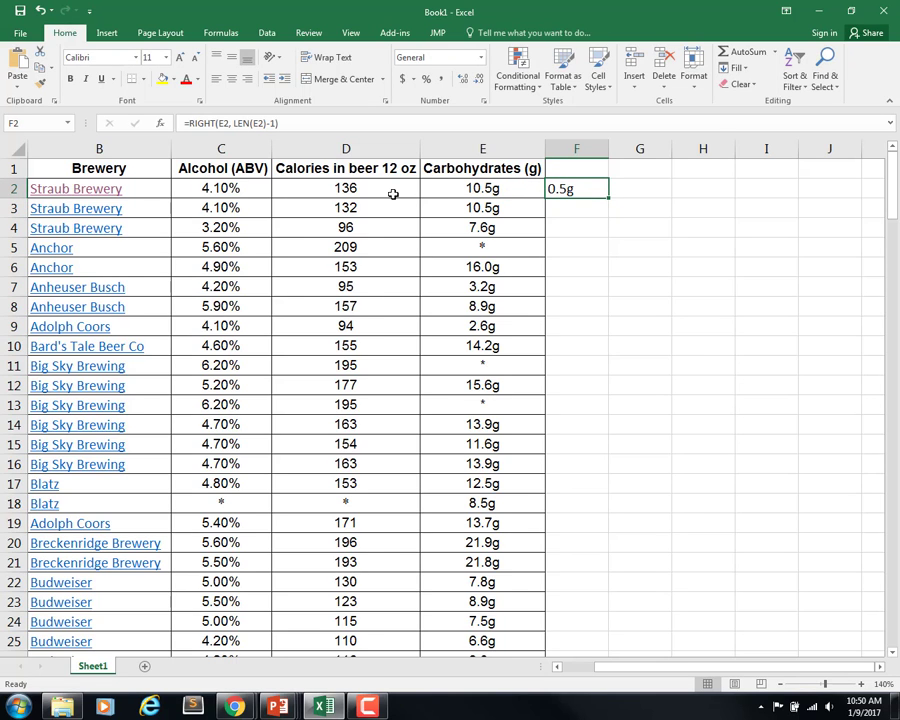
{"action": "left_click", "coordinate": [205, 122]}
{"action": "key", "text": "BackSpace"}
{"action": "key", "text": "BackSpace"}
{"action": "key", "text": "BackSpace"}
{"action": "key", "text": "BackSpace"}
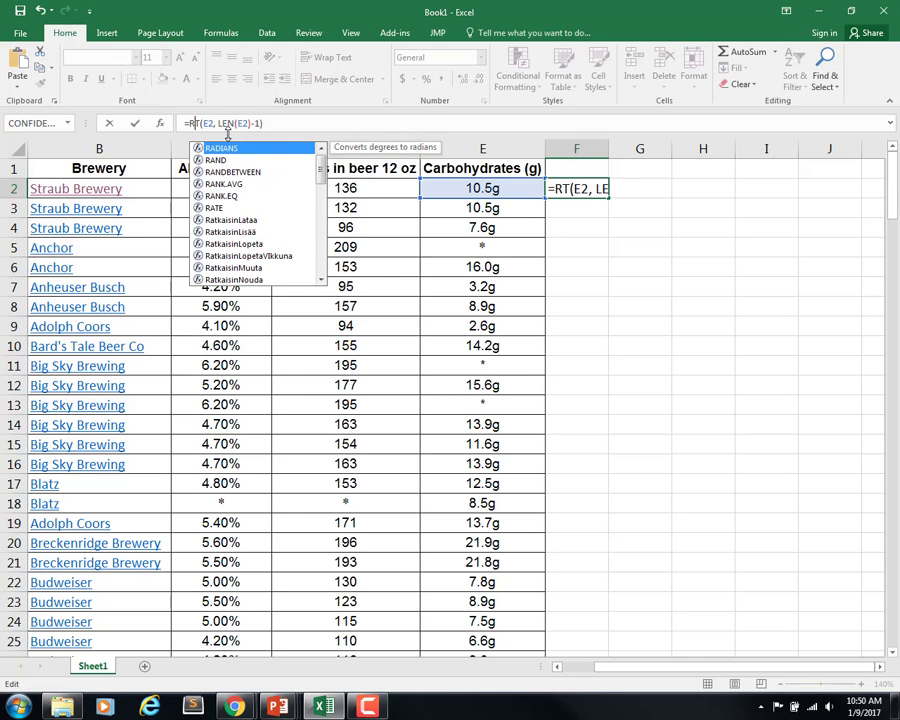
{"action": "type", "text": "Lef"}
{"action": "key", "text": "Return"}
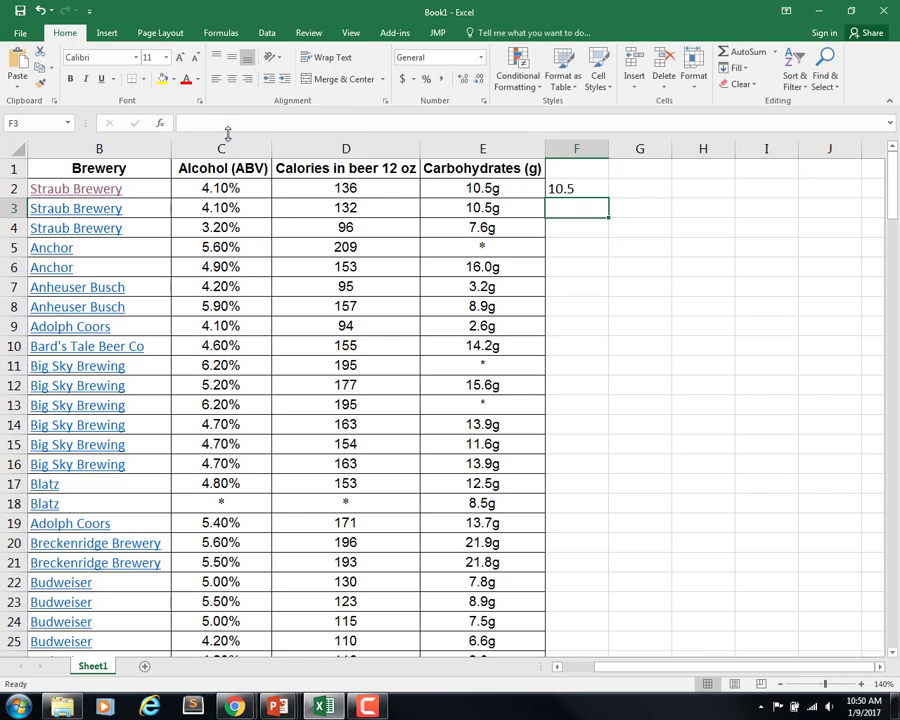
Review the arguments of the LEFT formula in F2
{"action": "left_click", "coordinate": [576, 188]}
{"action": "double_click", "coordinate": [576, 188]}
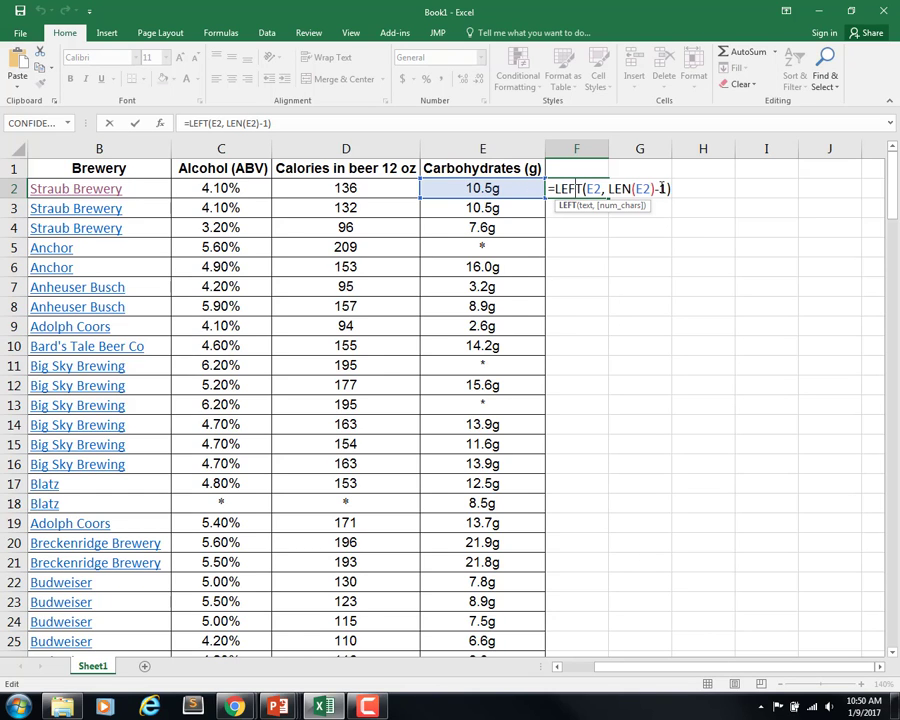
{"action": "key", "text": "Return"}
Enter the test formula =LEN(E2) in G2 to count the characters in the first carbohydrate value
{"action": "left_click", "coordinate": [590, 190]}
{"action": "key", "text": "Right"}
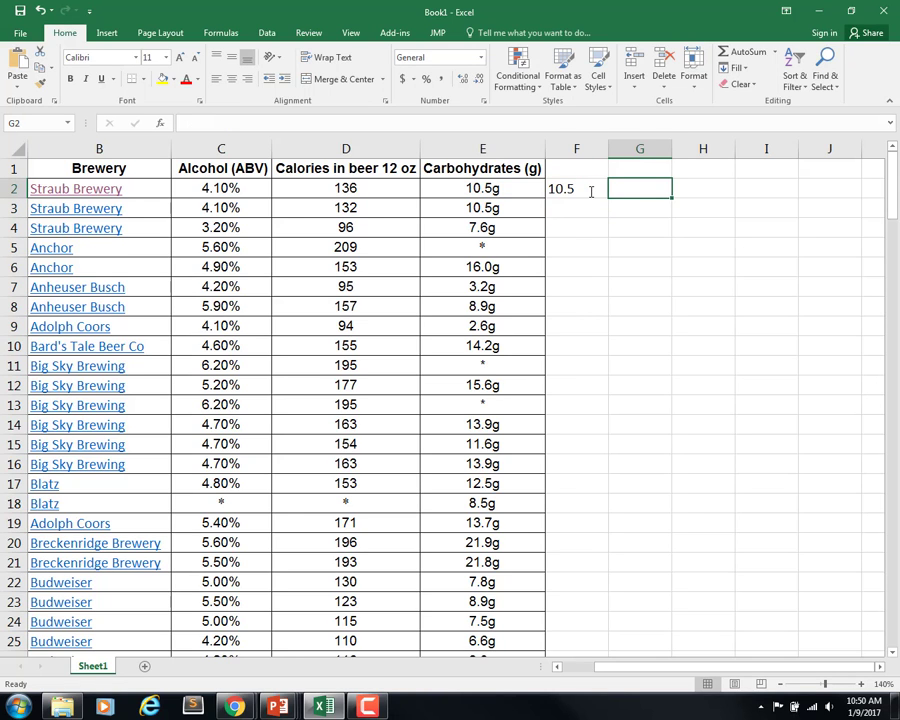
{"action": "type", "text": "=leng"}
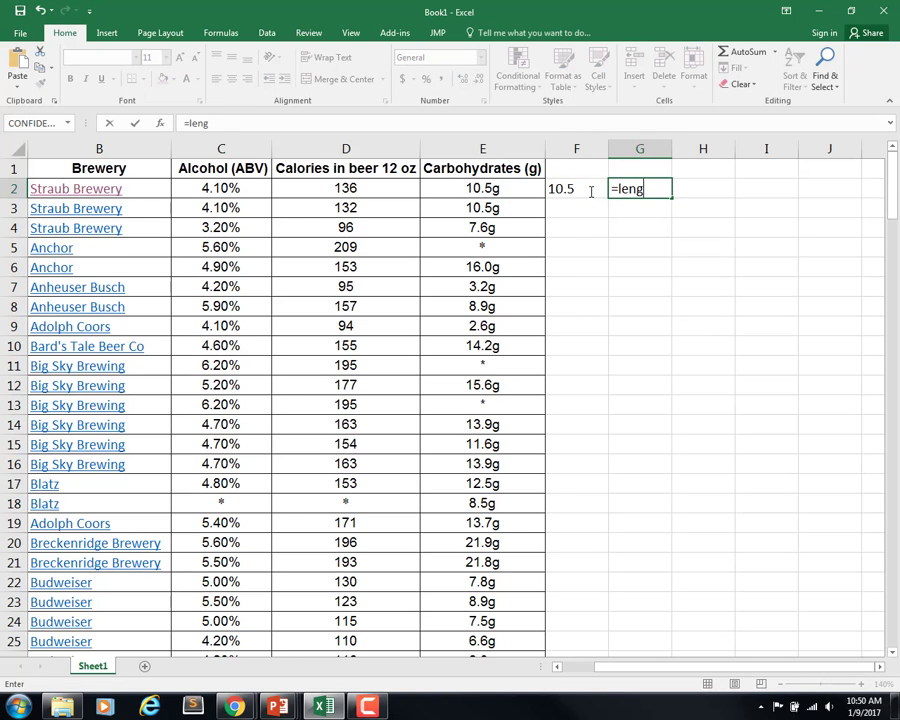
{"action": "key", "text": "BackSpace"}
{"action": "type", "text": "("}
{"action": "left_click", "coordinate": [510, 189]}
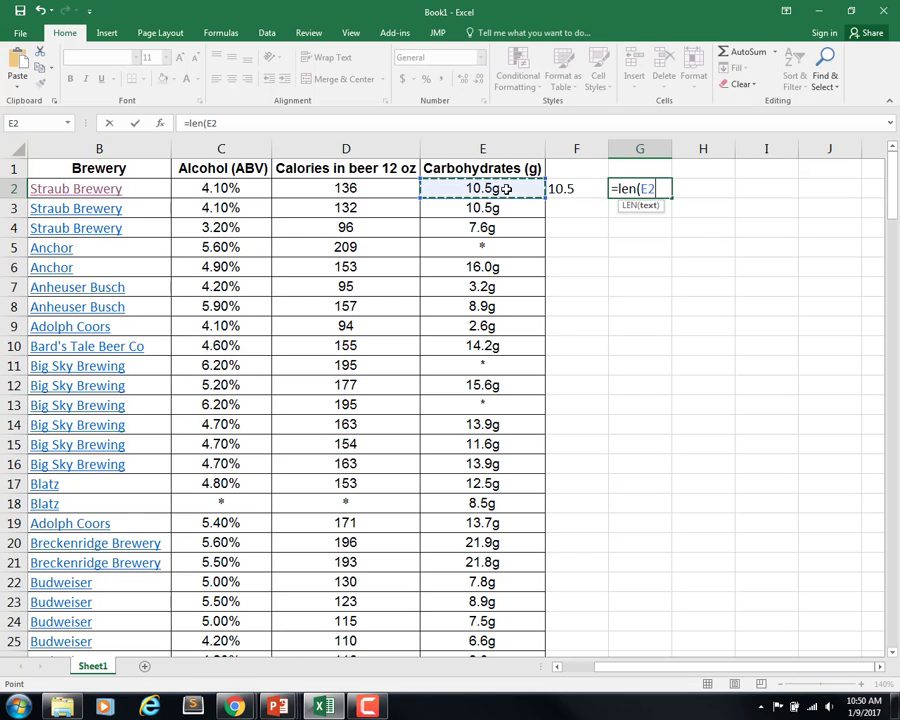
{"action": "type", "text": ")"}
{"action": "key", "text": "Return"}
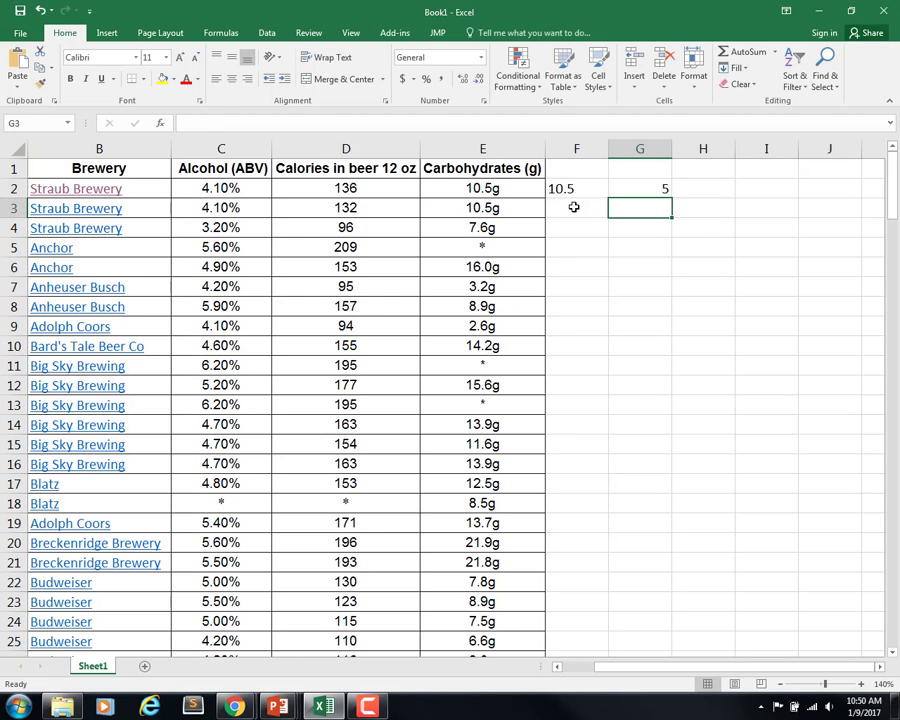
Enter the test formula =LEFT(E2,1) in G3 to extract the first character of the carbohydrate value
{"action": "left_click", "coordinate": [573, 206]}
{"action": "left_click", "coordinate": [650, 209]}
{"action": "type", "text": "=len"}
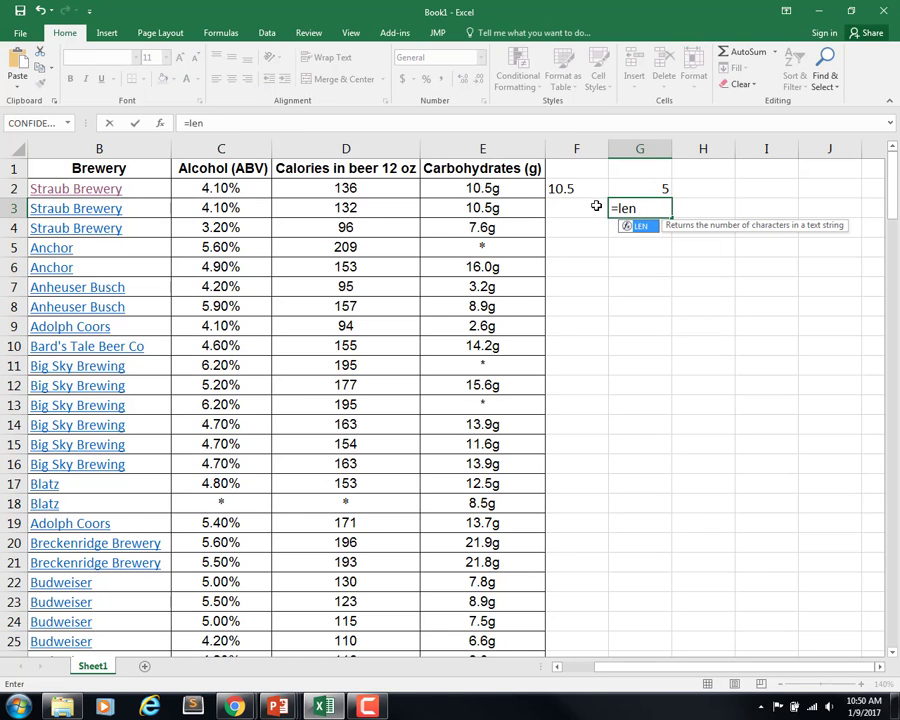
{"action": "key", "text": "BackSpace"}
{"action": "type", "text": "ft("}
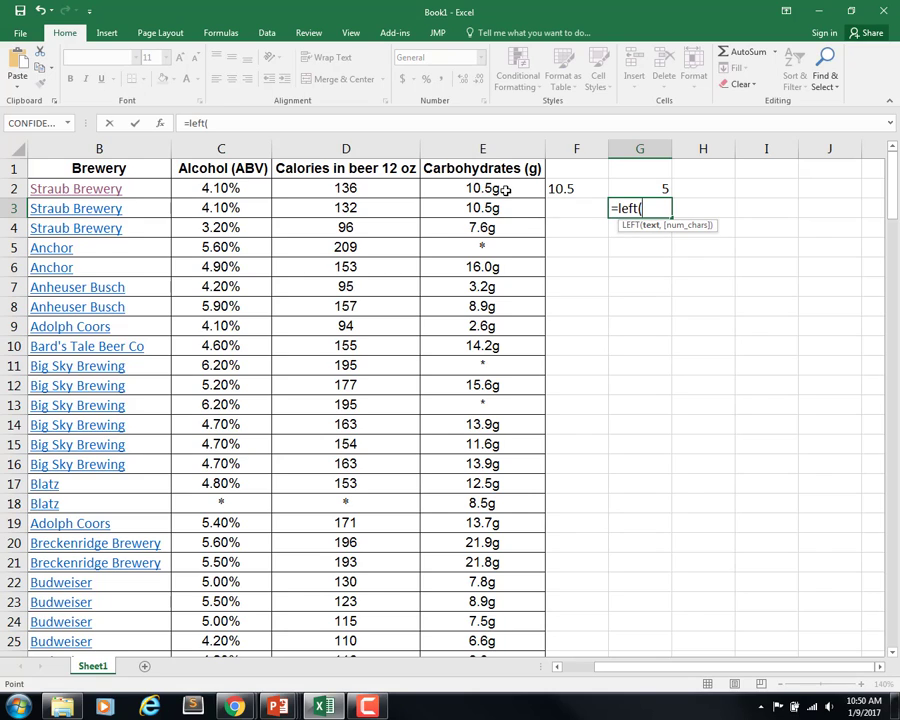
{"action": "left_click", "coordinate": [506, 190]}
{"action": "type", "text": ",1"}
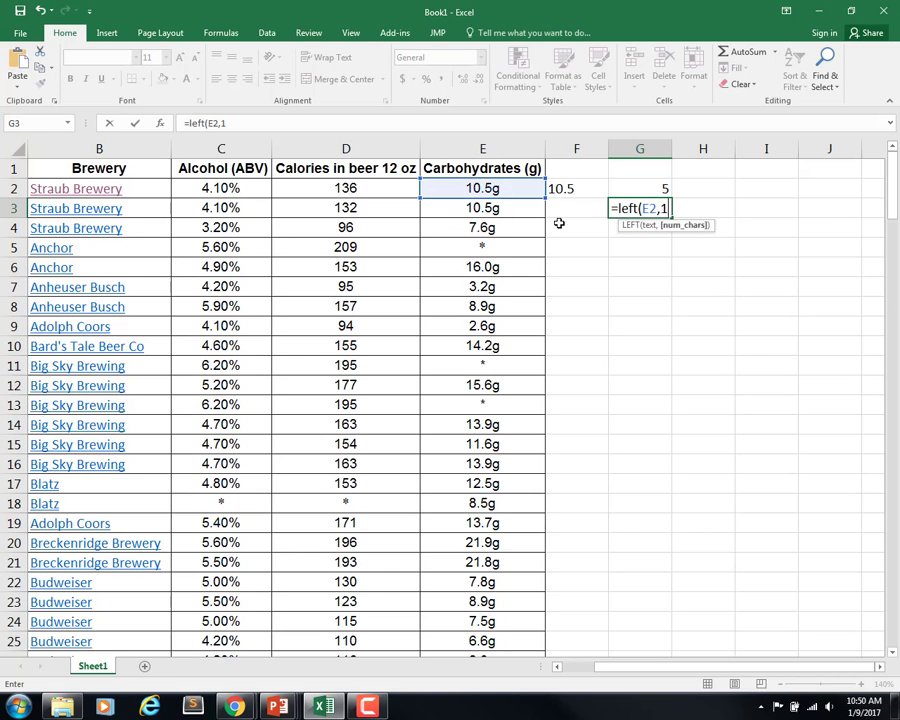
{"action": "type", "text": ")"}
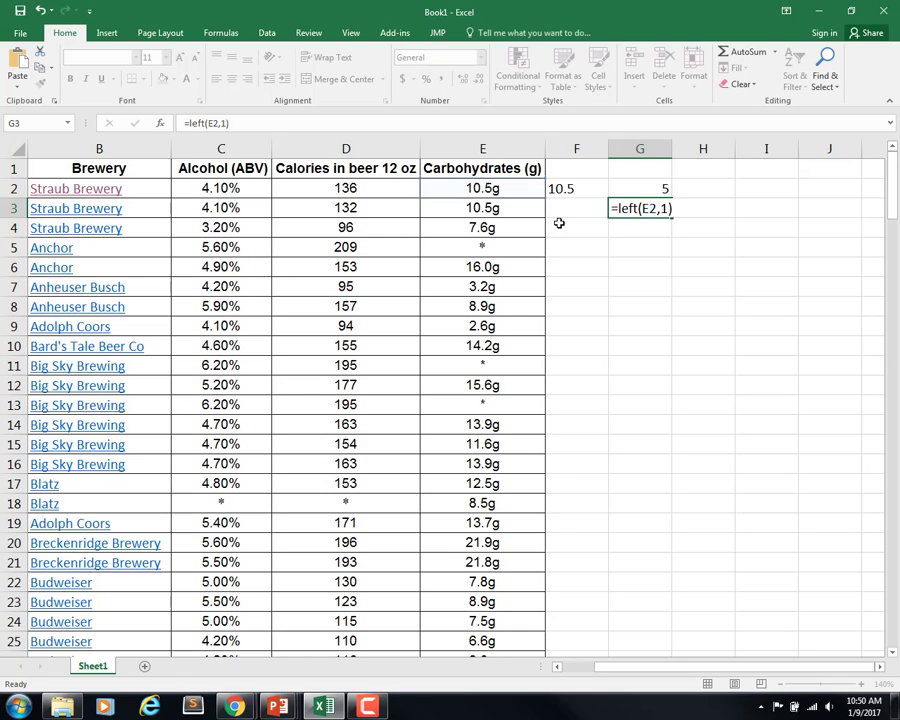
{"action": "key", "text": "Return"}
Enter the test formula =LEFT(E2,2) in G4 to extract the first two characters of the carbohydrate value
{"action": "type", "text": "=left("}
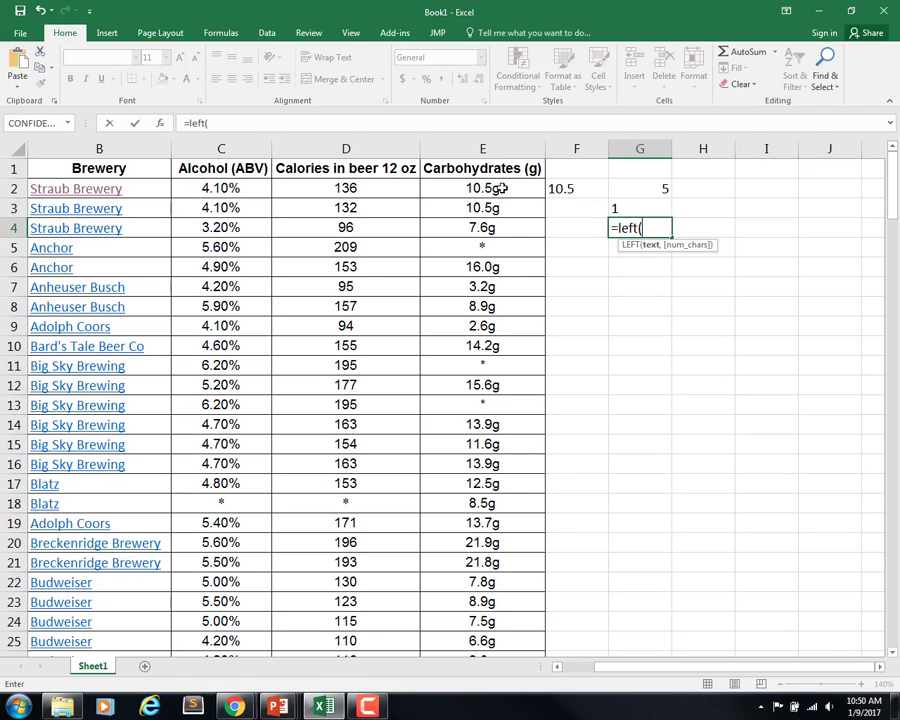
{"action": "left_click", "coordinate": [527, 186]}
{"action": "type", "text": ",2)"}
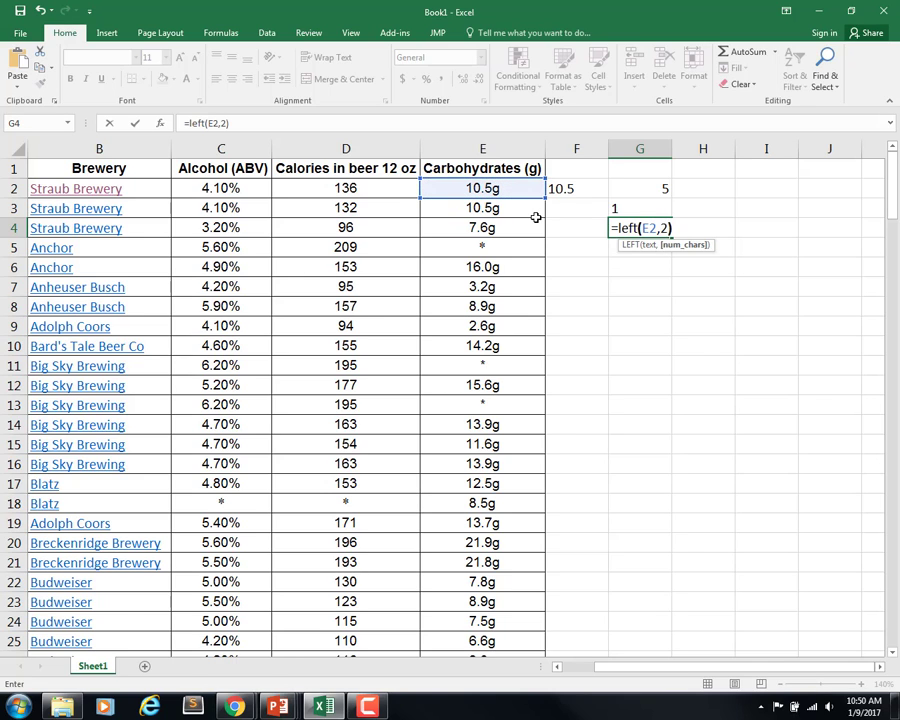
{"action": "key", "text": "Return"}
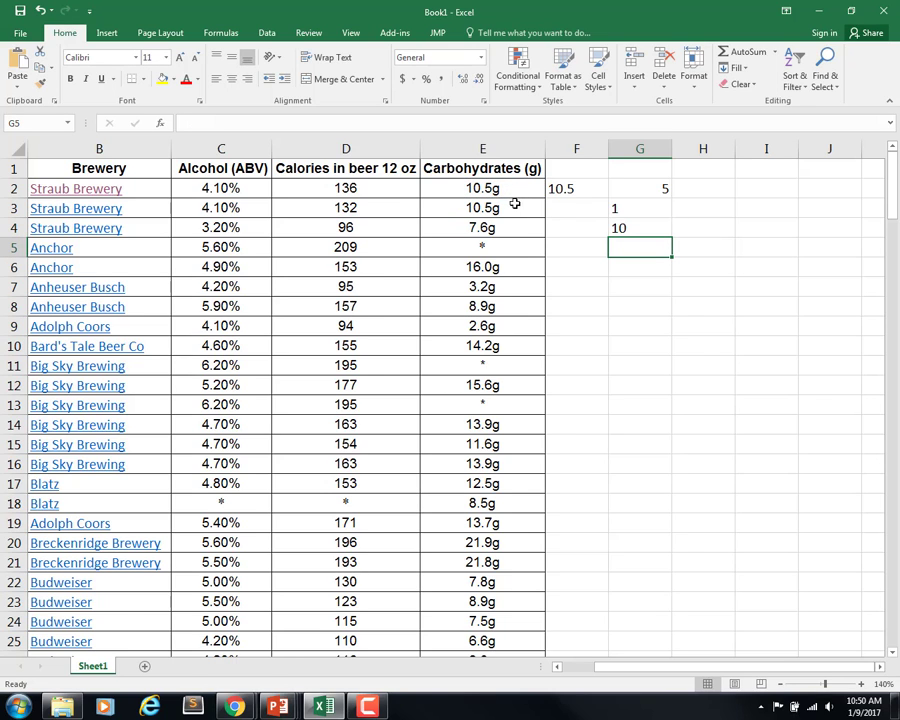
Clear the LEFT test formulas from G4 and G3
{"action": "left_click", "coordinate": [664, 233]}
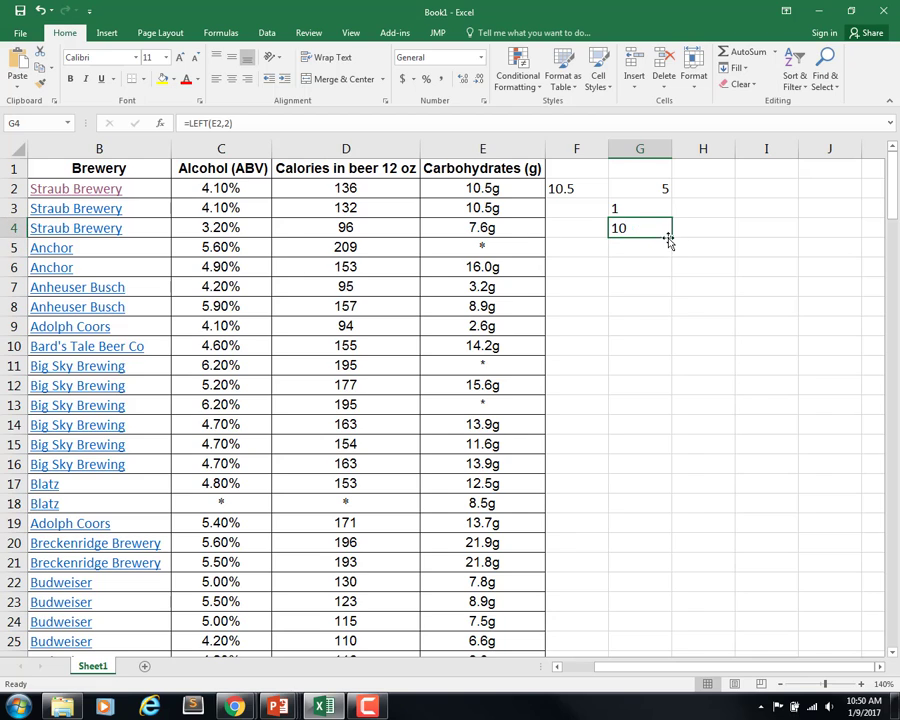
{"action": "key", "text": "Delete"}
{"action": "key", "text": "Up"}
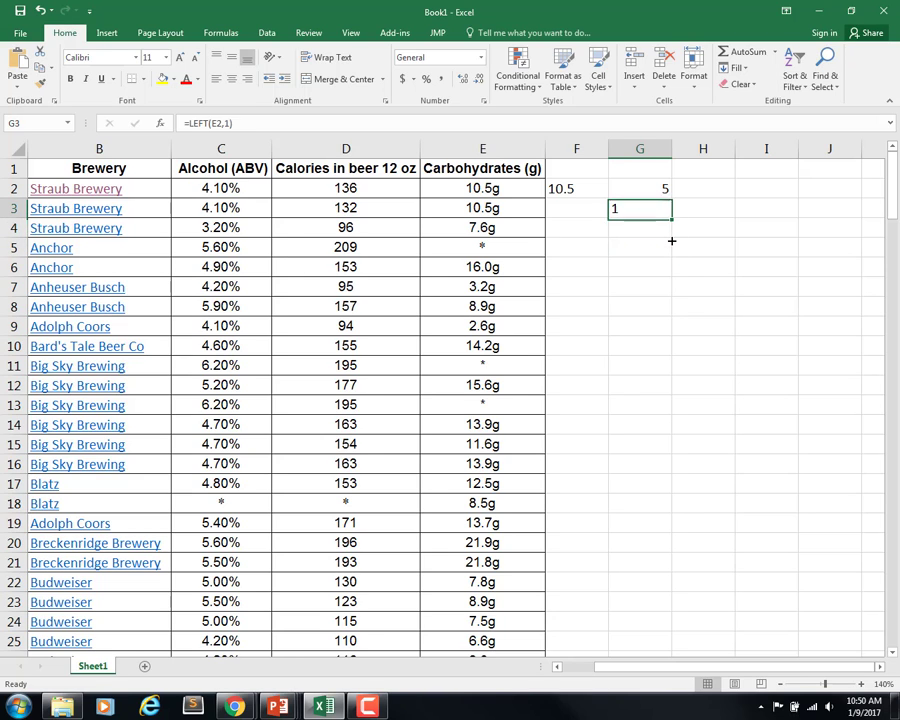
{"action": "key", "text": "Delete"}
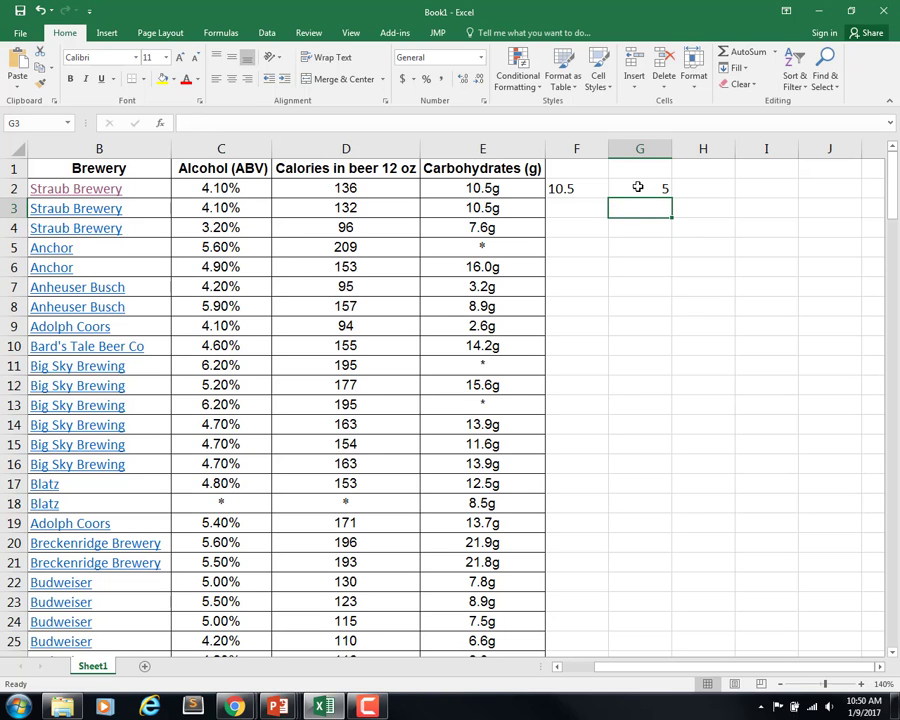
Recheck the formula in F2 and enter =F2/2 in G2 to test whether the extracted value calculates as a number
{"action": "double_click", "coordinate": [576, 188]}
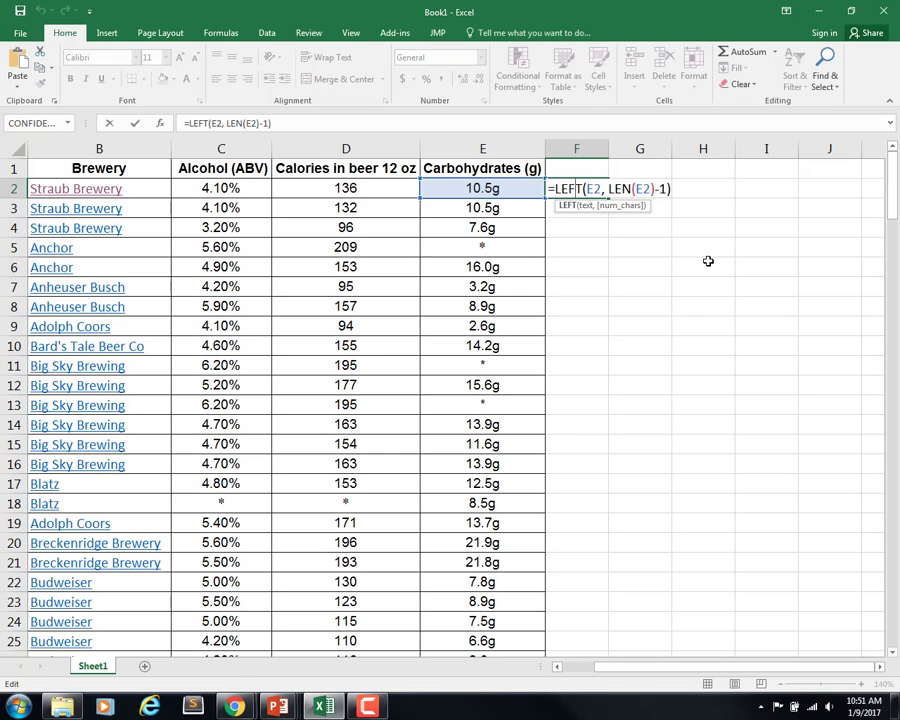
{"action": "key", "text": "Return"}
{"action": "left_click", "coordinate": [668, 193]}
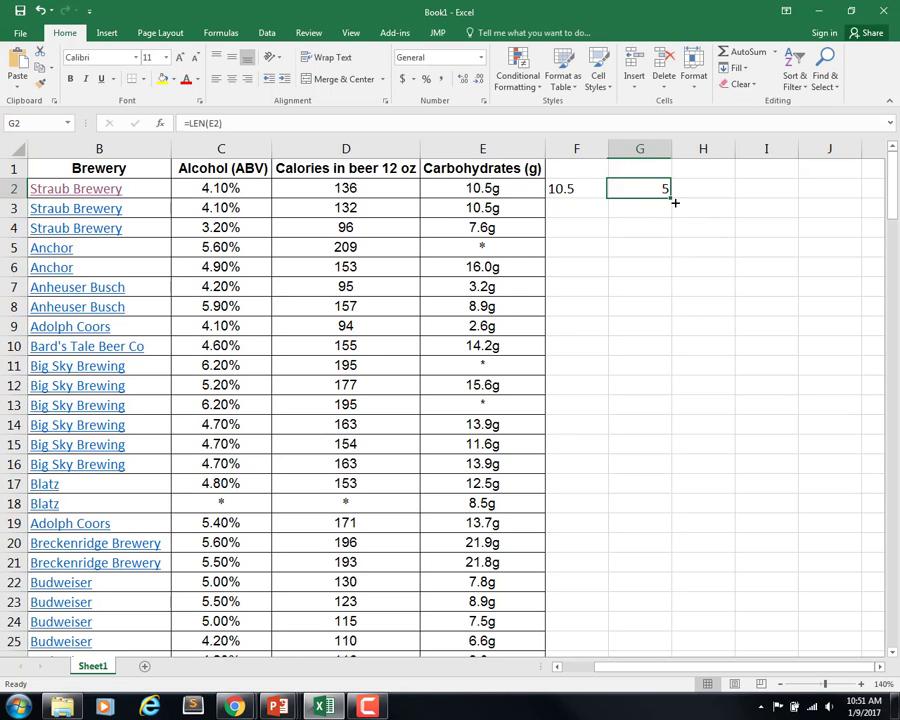
{"action": "type", "text": "="}
{"action": "key", "text": "Left"}
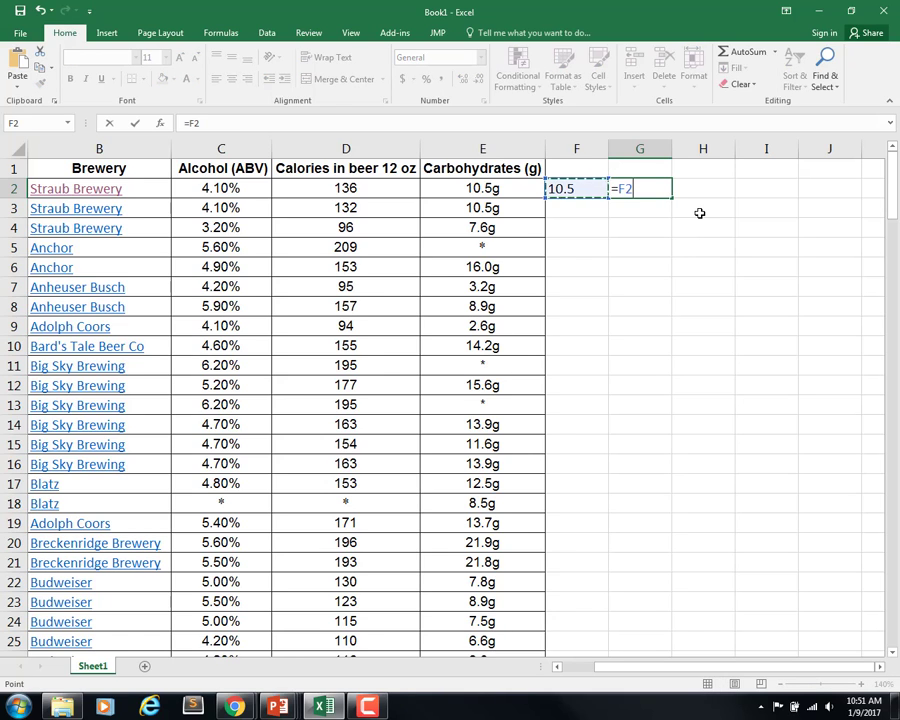
{"action": "type", "text": "/2"}
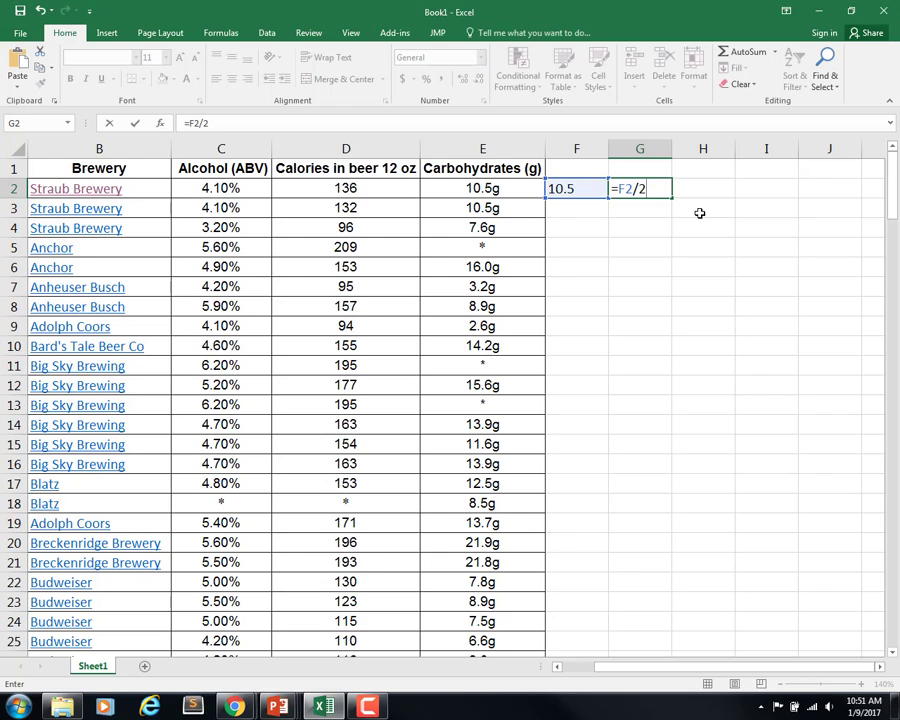
{"action": "key", "text": "Return"}
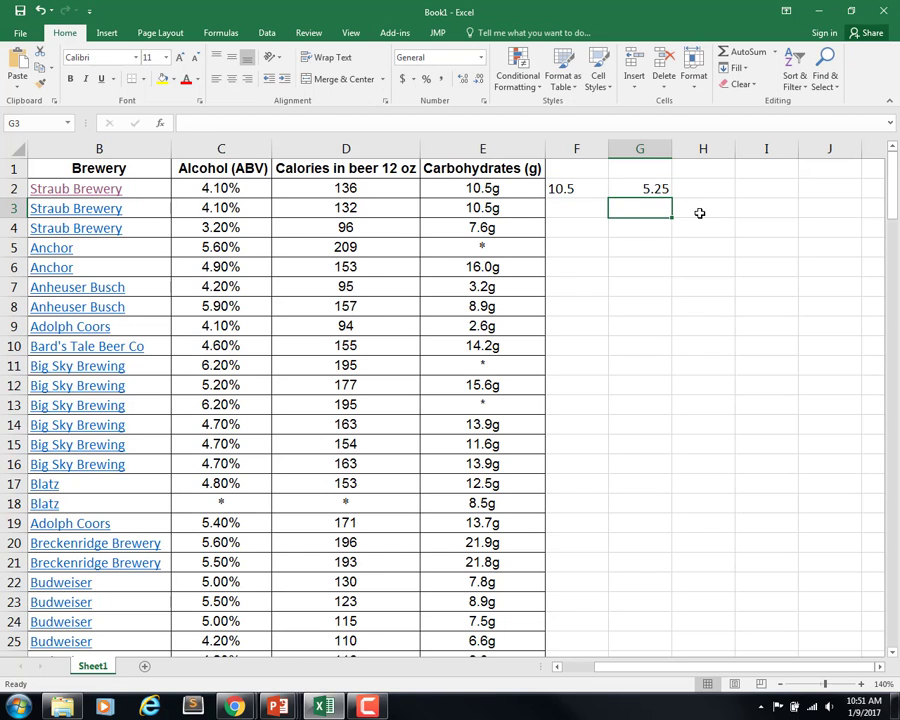
Clear the division test formula from G2
{"action": "key", "text": "Up"}
{"action": "key", "text": "Delete"}
{"action": "key", "text": "Return"}
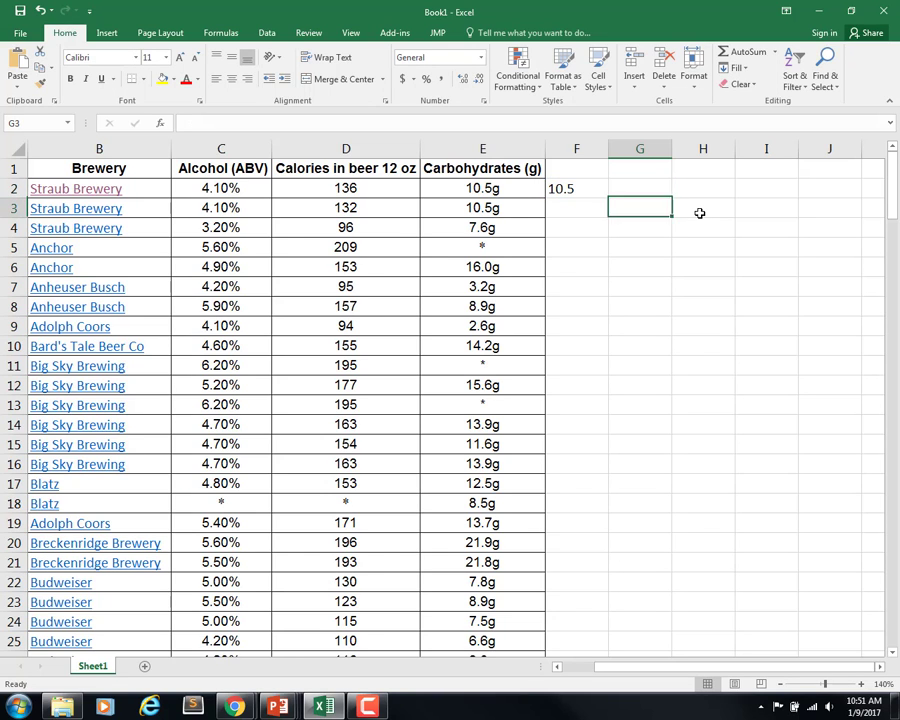
Fill the LEFT formula from F2 down column F for all the beer rows
{"action": "key", "text": "Left"}
{"action": "key", "text": "Up"}
{"action": "key", "text": "Up"}
{"action": "key", "text": "Down"}
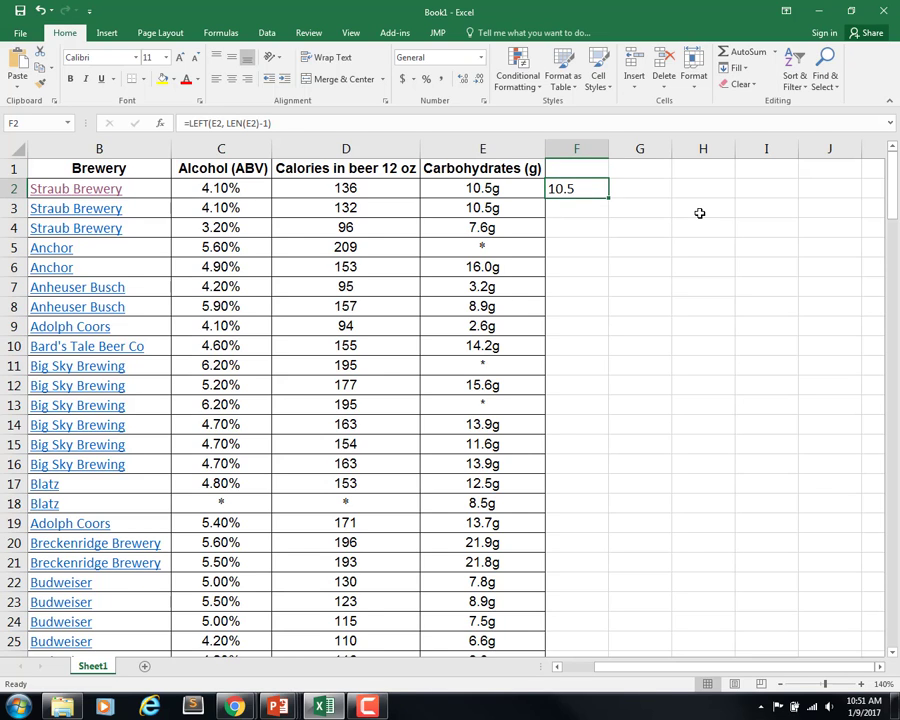
{"action": "double_click", "coordinate": [609, 197]}
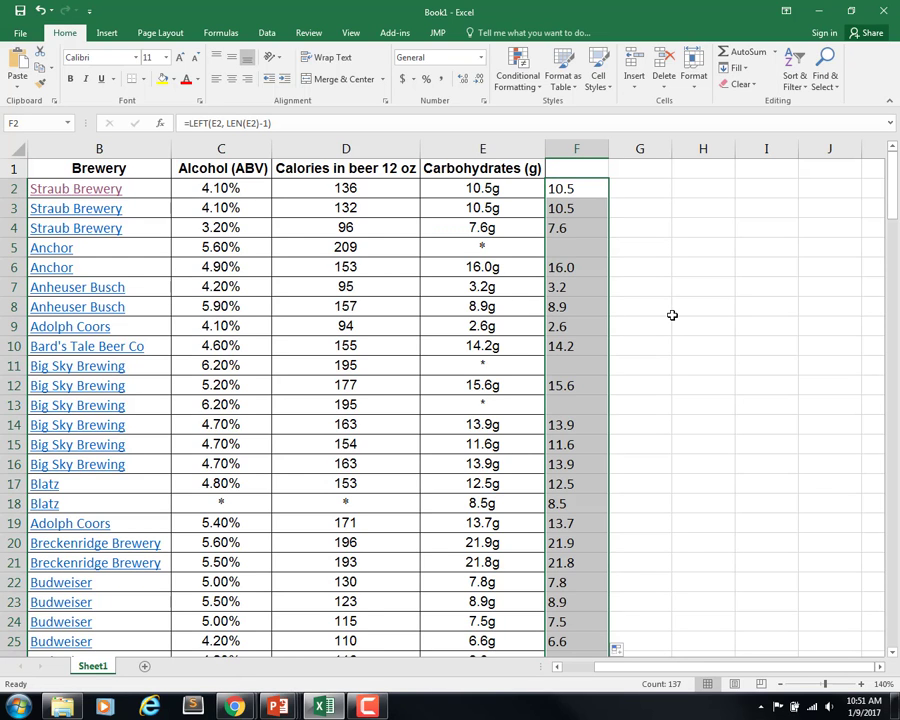
Check how the filled formula in F5 handles the asterisk in E5, comparing it with neighbouring carbohydrate entries
{"action": "key", "text": "Down"}
{"action": "key", "text": "Down"}
{"action": "key", "text": "Down"}
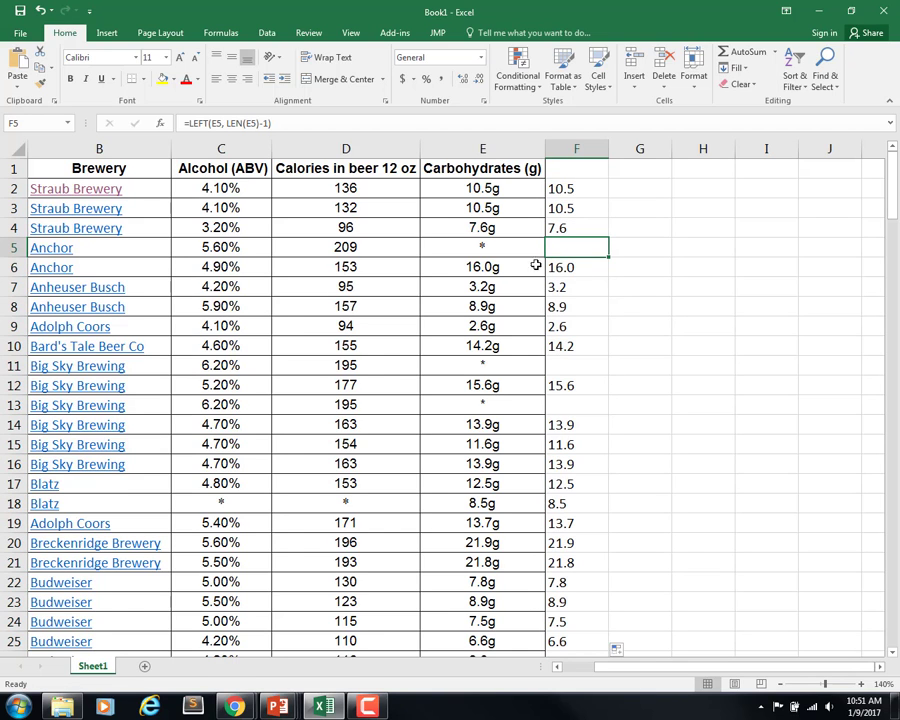
{"action": "left_click", "coordinate": [488, 246]}
{"action": "left_click", "coordinate": [580, 249]}
{"action": "double_click", "coordinate": [573, 247]}
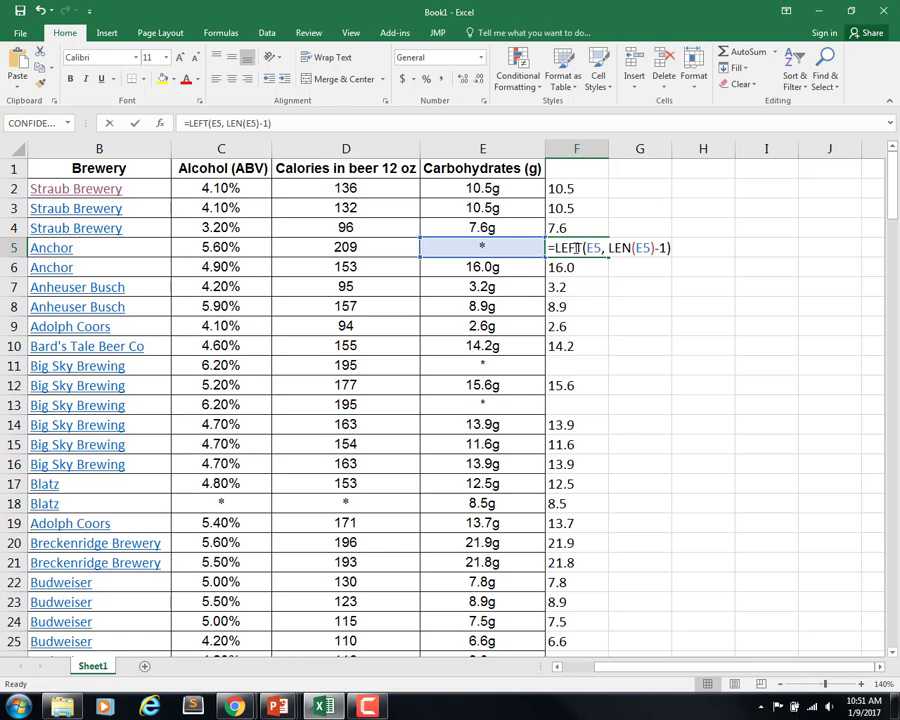
{"action": "key", "text": "Return"}
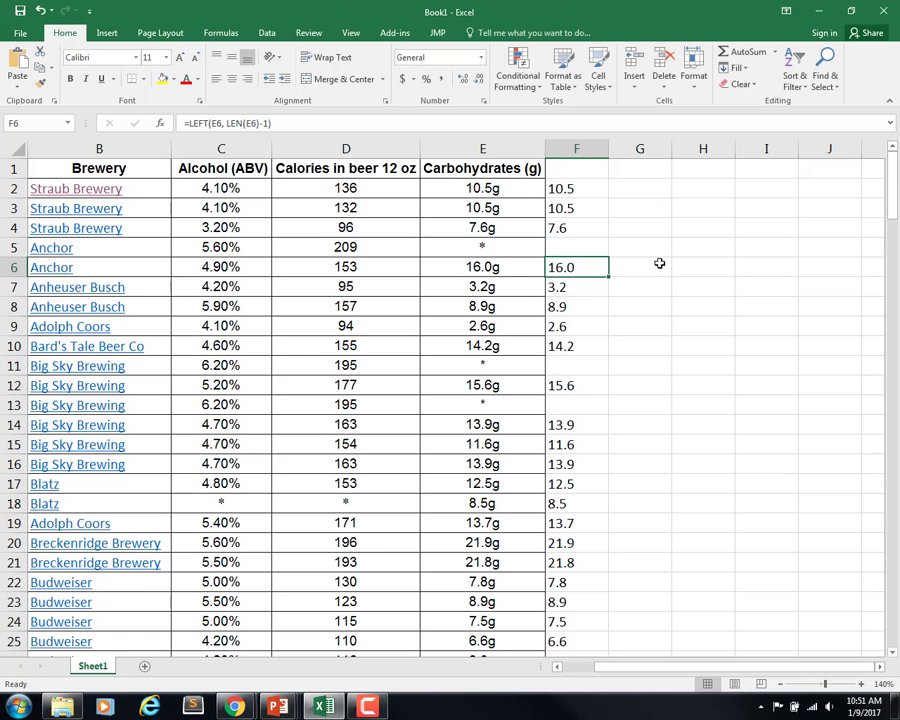
{"action": "left_click", "coordinate": [600, 252]}
{"action": "left_click", "coordinate": [596, 236]}
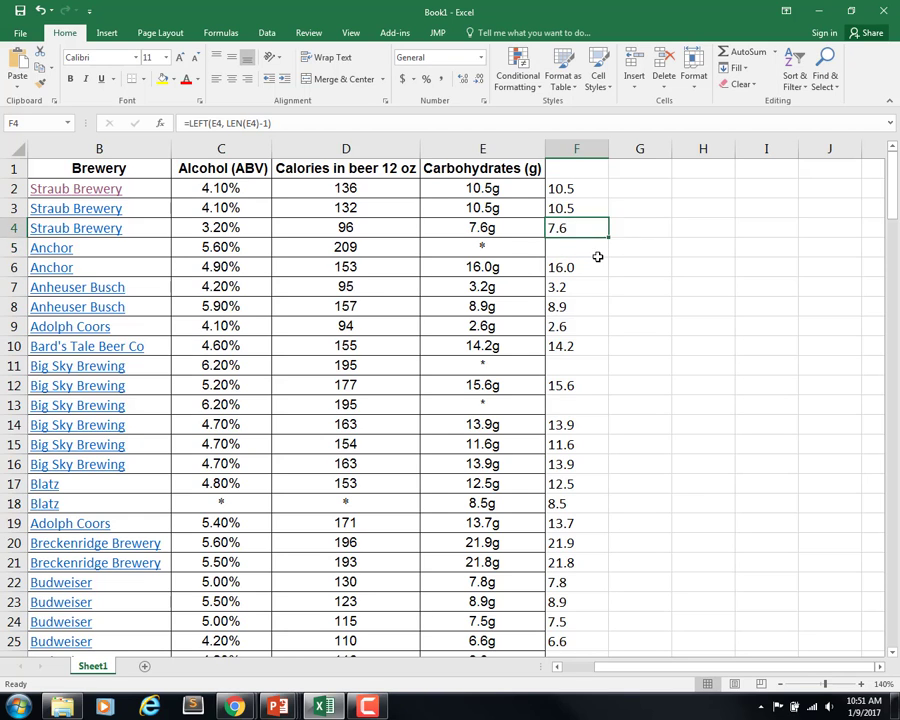
{"action": "left_click", "coordinate": [595, 251]}
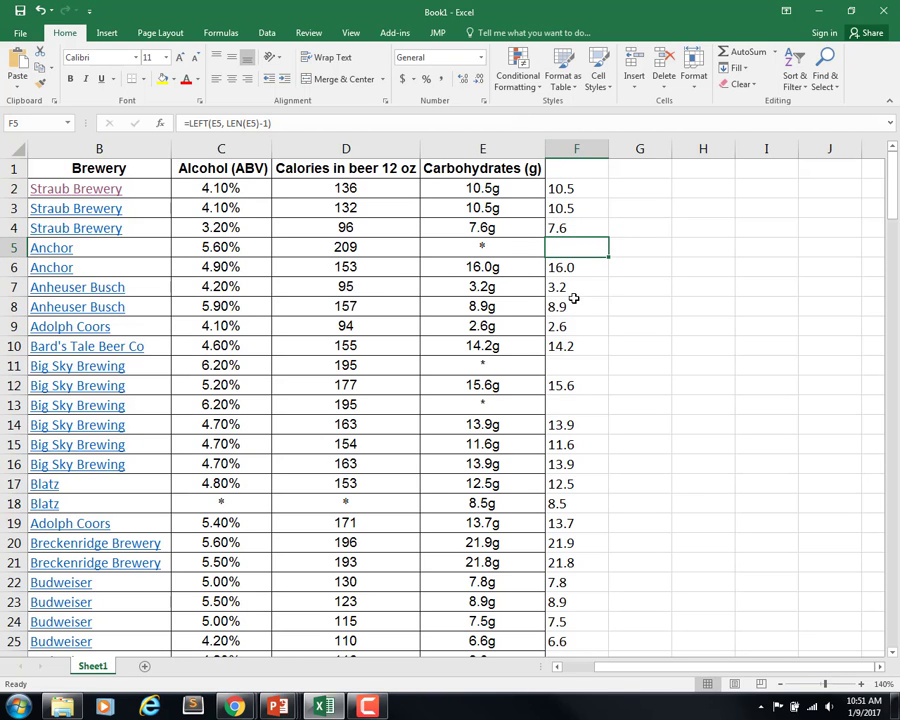
{"action": "left_click", "coordinate": [476, 245]}
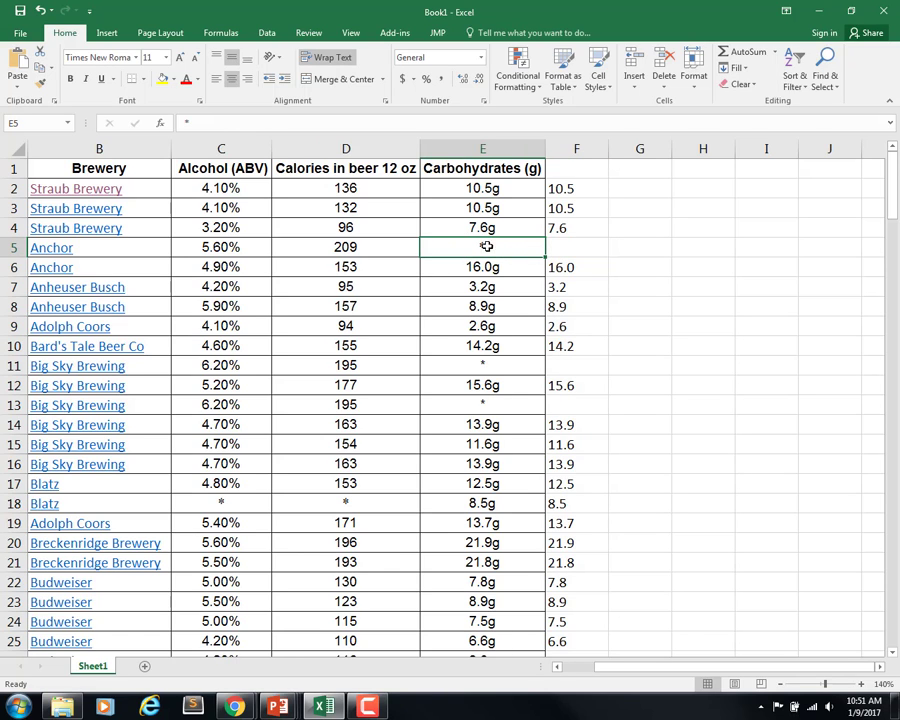
{"action": "left_click", "coordinate": [497, 362]}
{"action": "left_click", "coordinate": [492, 225]}
{"action": "left_click", "coordinate": [576, 247]}
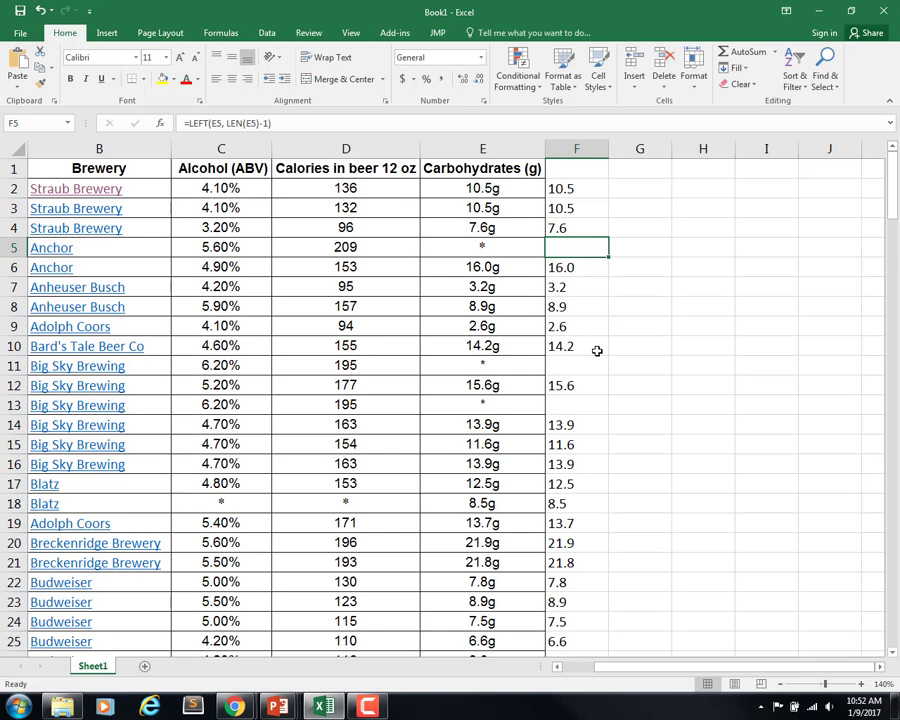
Review the extracted carbohydrate values down column F, inspecting F82, F83 and F125 against their source cells in column E
{"action": "scroll", "coordinate": [597, 350], "scroll_direction": "down", "scroll_amount": 4}
{"action": "scroll", "coordinate": [597, 350], "scroll_direction": "down", "scroll_amount": 6}
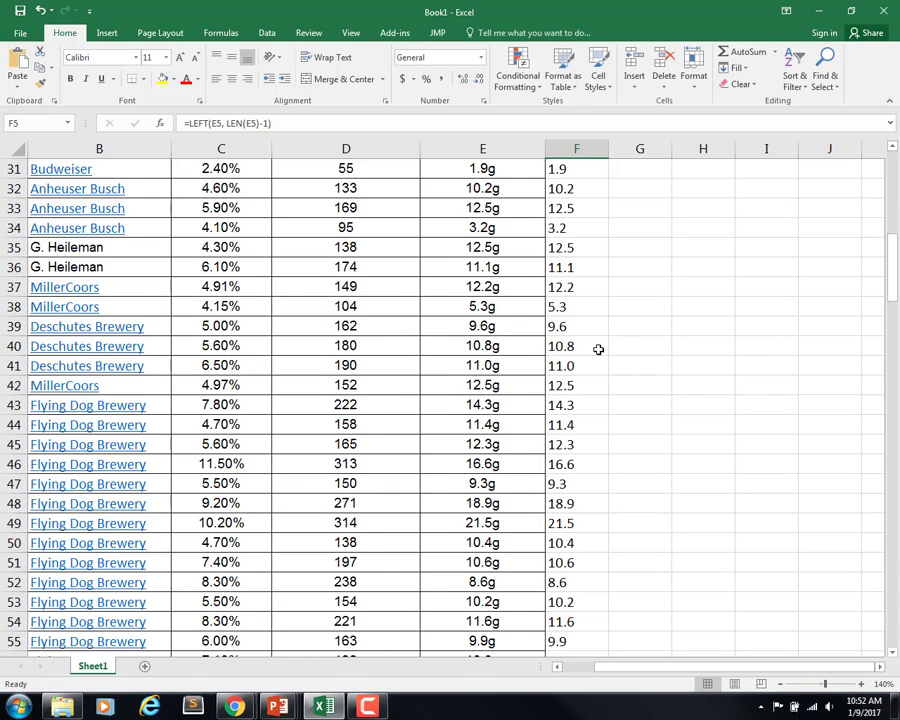
{"action": "scroll", "coordinate": [597, 350], "scroll_direction": "down", "scroll_amount": 7}
{"action": "scroll", "coordinate": [597, 349], "scroll_direction": "down", "scroll_amount": 4}
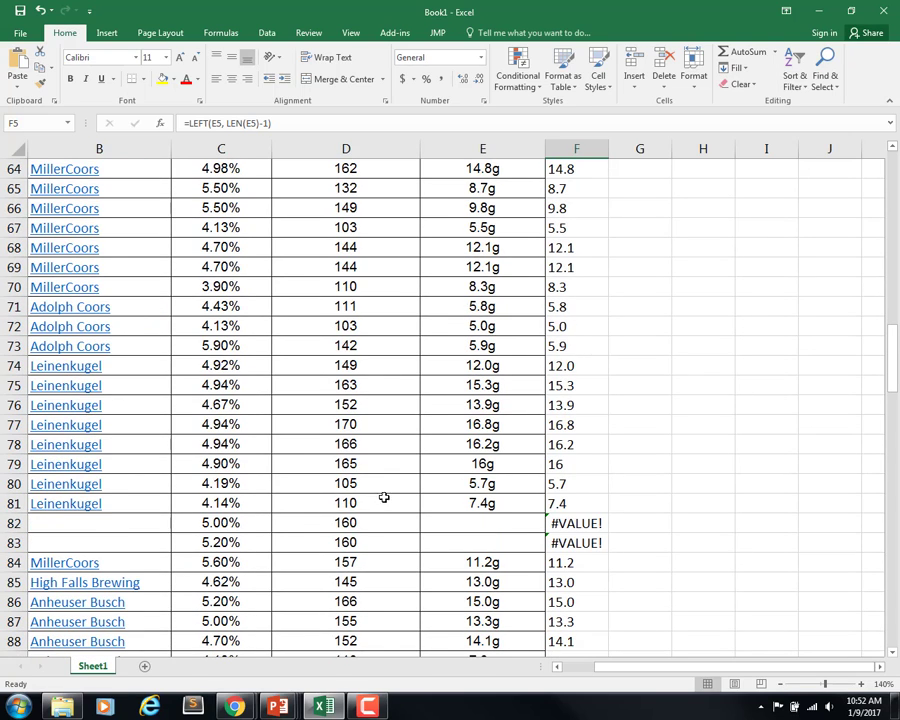
{"action": "left_click", "coordinate": [568, 527]}
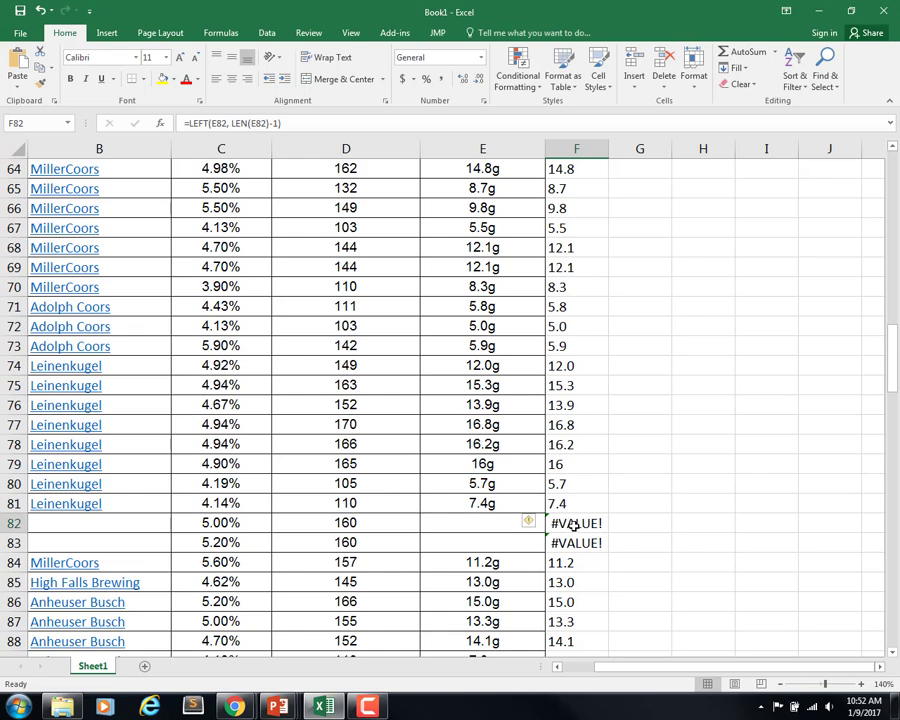
{"action": "left_click", "coordinate": [480, 524]}
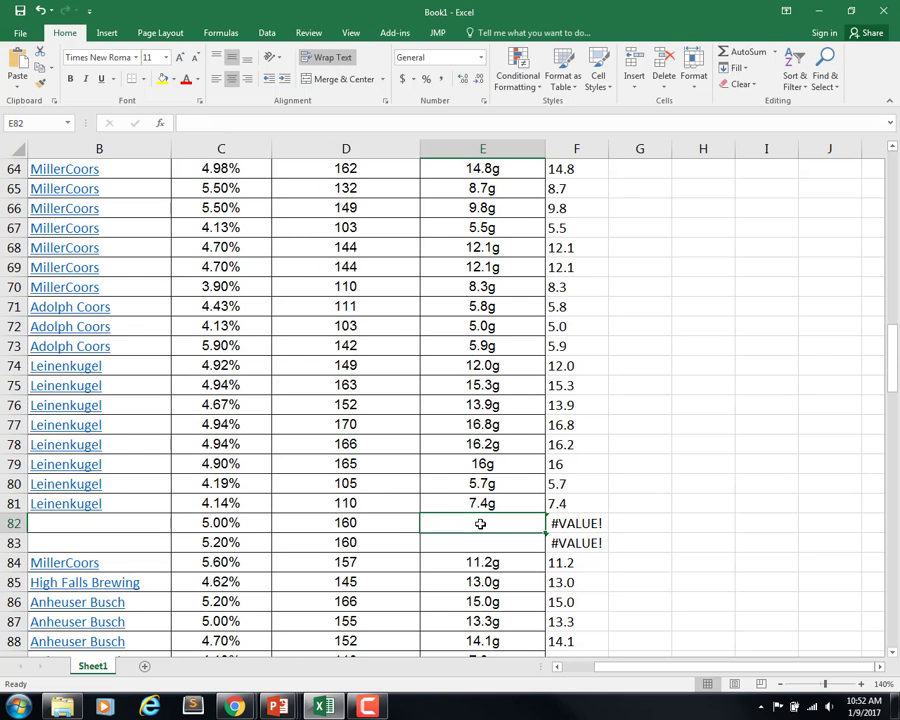
{"action": "left_click", "coordinate": [580, 522]}
{"action": "left_click", "coordinate": [577, 541]}
{"action": "scroll", "coordinate": [517, 537], "scroll_direction": "down", "scroll_amount": 3}
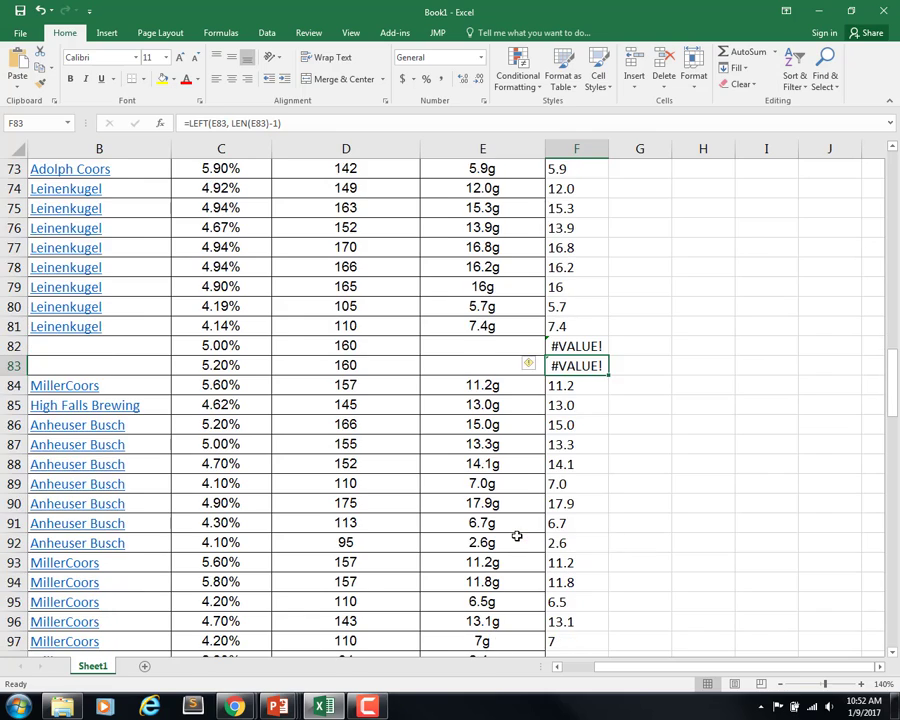
{"action": "scroll", "coordinate": [516, 538], "scroll_direction": "down", "scroll_amount": 11}
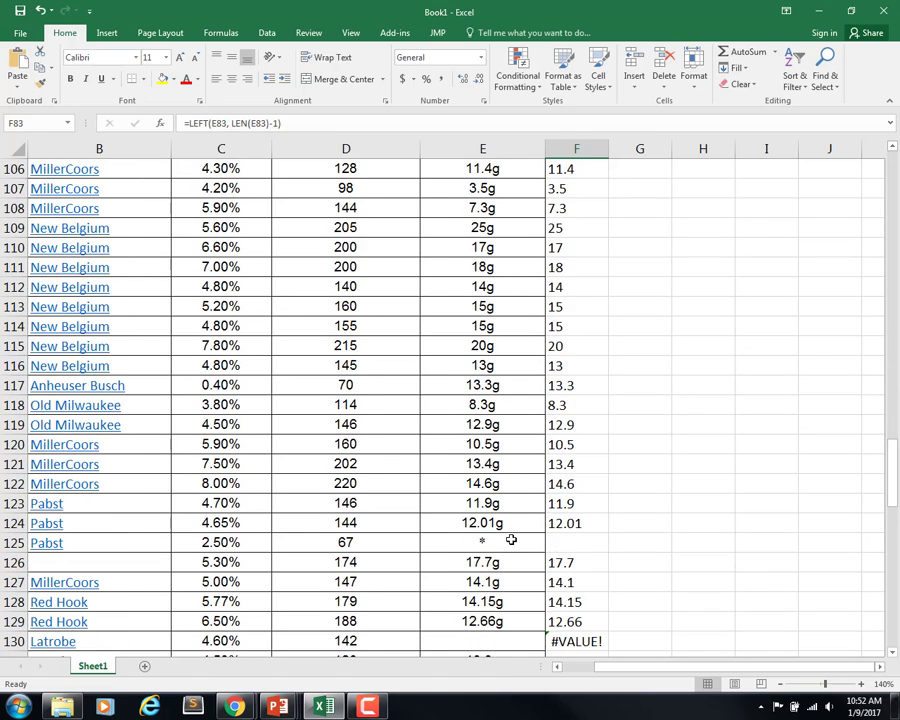
{"action": "left_click", "coordinate": [581, 540]}
Delete the empty merged row 139 that interrupts the beer table
{"action": "scroll", "coordinate": [580, 543], "scroll_direction": "down", "scroll_amount": 7}
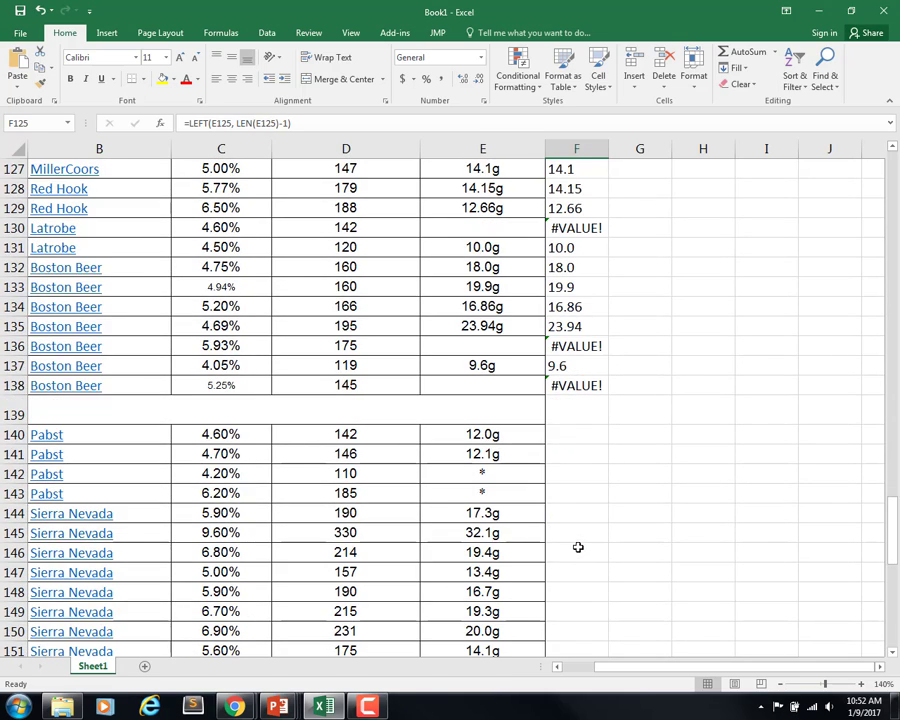
{"action": "left_click", "coordinate": [12, 414]}
{"action": "right_click", "coordinate": [12, 415]}
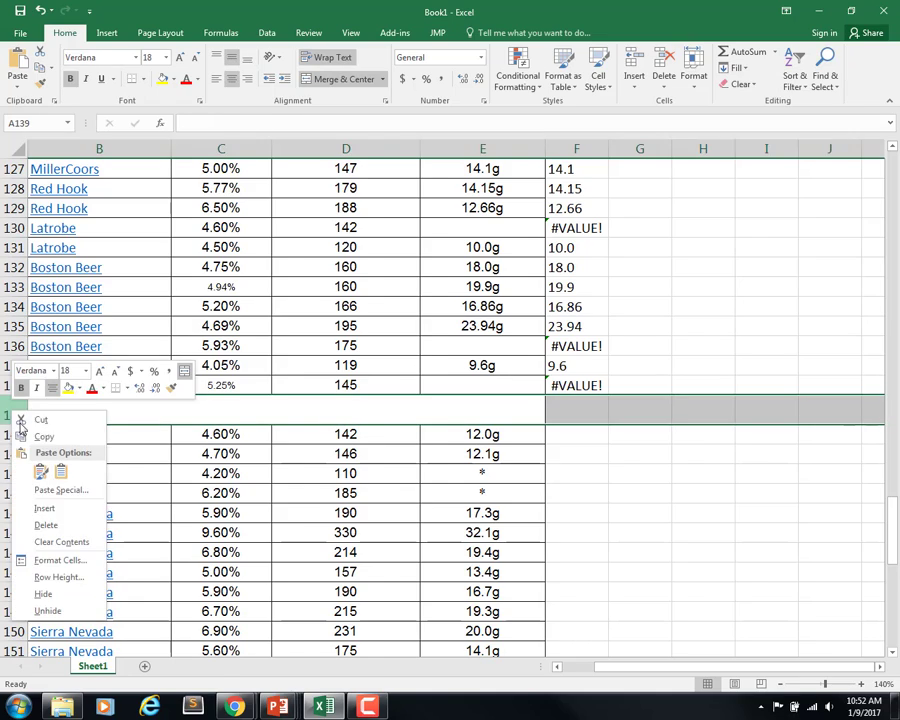
{"action": "left_click", "coordinate": [44, 525]}
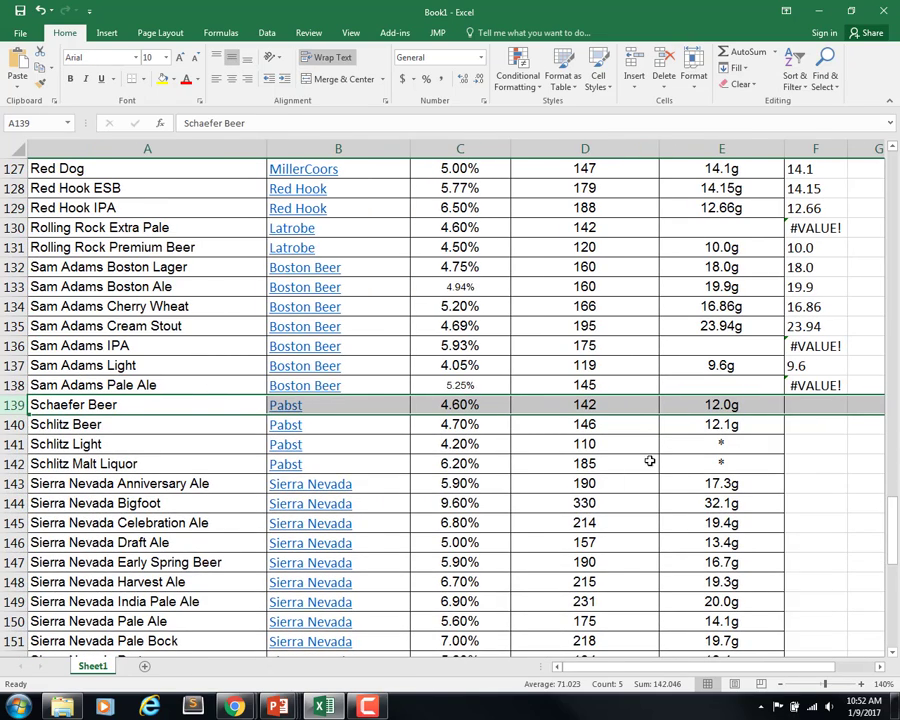
Find the table's last beer in row 177 and fill the LEFT formula from F138 down column F for the remaining rows
{"action": "scroll", "coordinate": [696, 455], "scroll_direction": "down", "scroll_amount": 4}
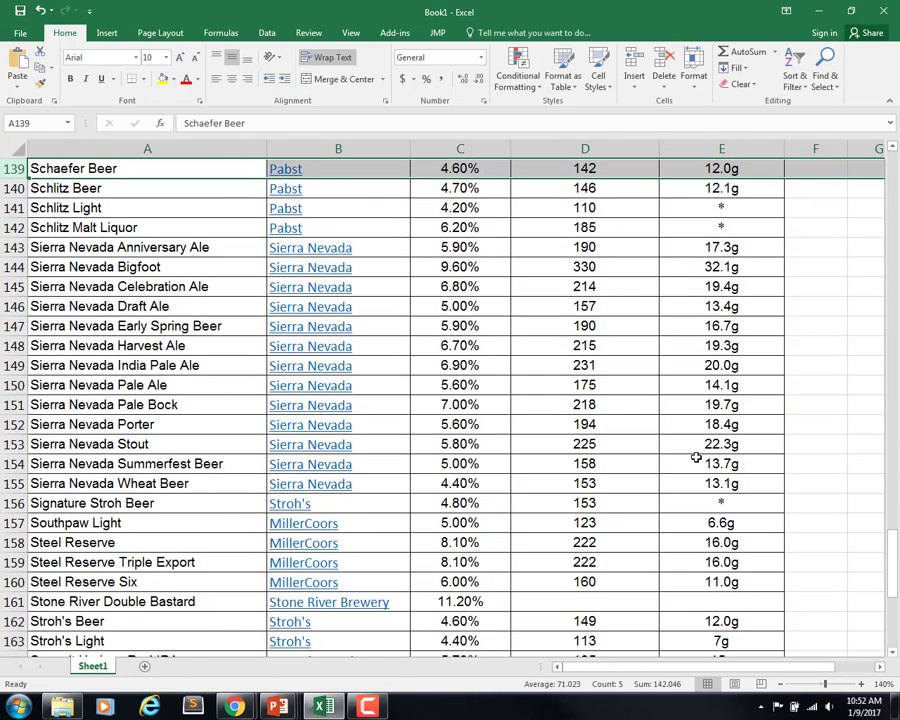
{"action": "scroll", "coordinate": [696, 457], "scroll_direction": "down", "scroll_amount": 8}
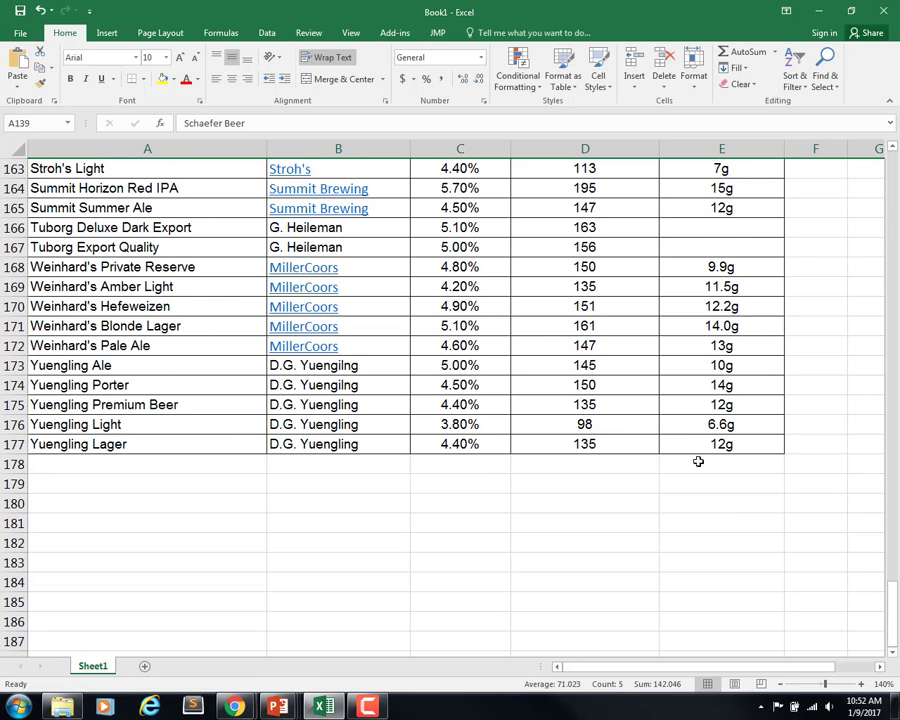
{"action": "left_click", "coordinate": [75, 446]}
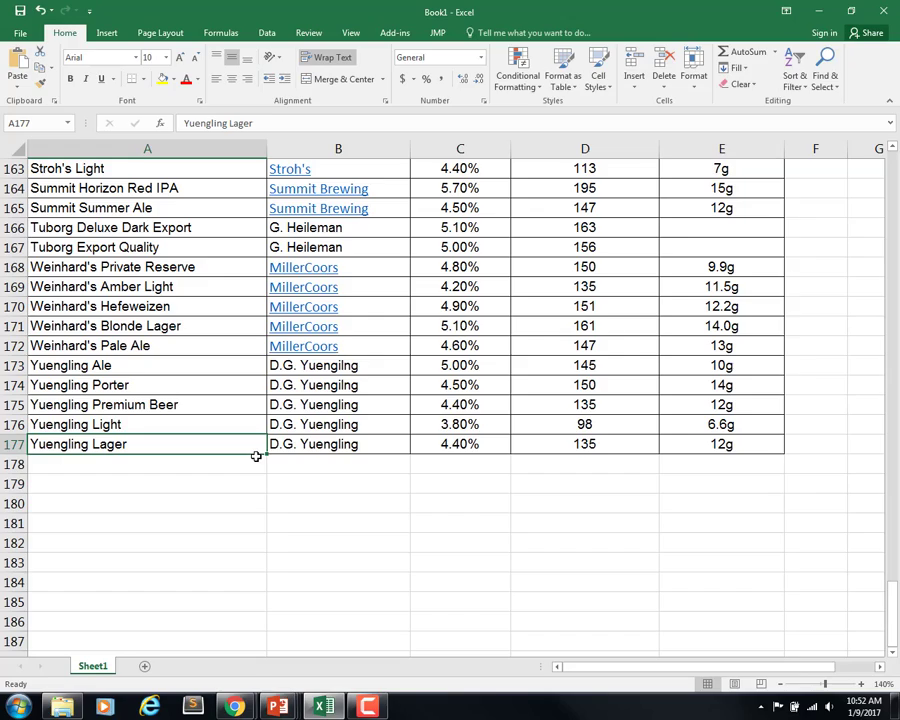
{"action": "scroll", "coordinate": [553, 443], "scroll_direction": "up", "scroll_amount": 7}
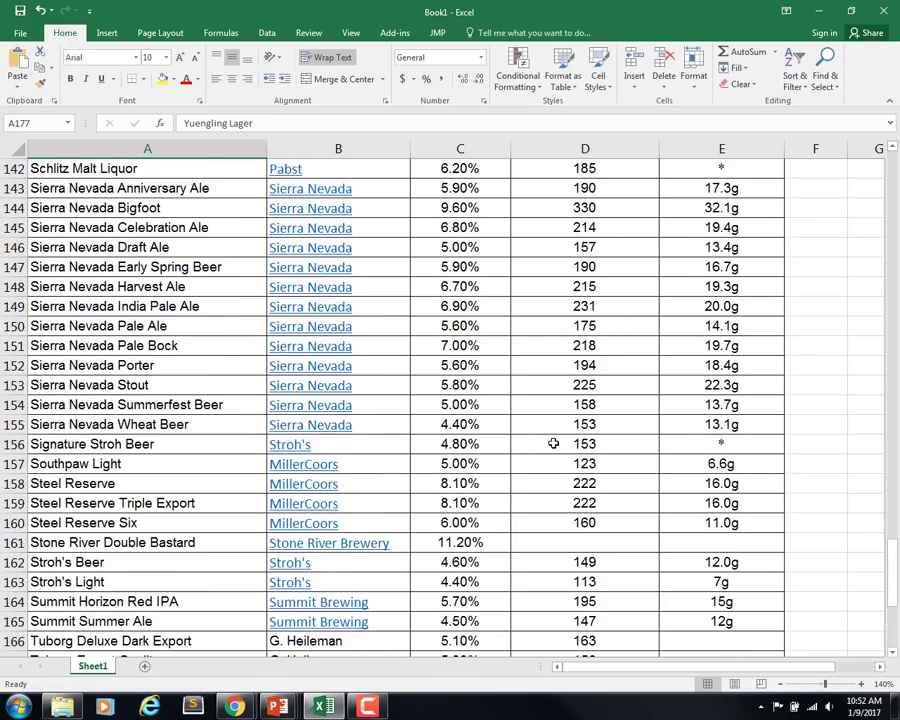
{"action": "scroll", "coordinate": [553, 443], "scroll_direction": "up", "scroll_amount": 14}
{"action": "scroll", "coordinate": [553, 443], "scroll_direction": "down", "scroll_amount": 11}
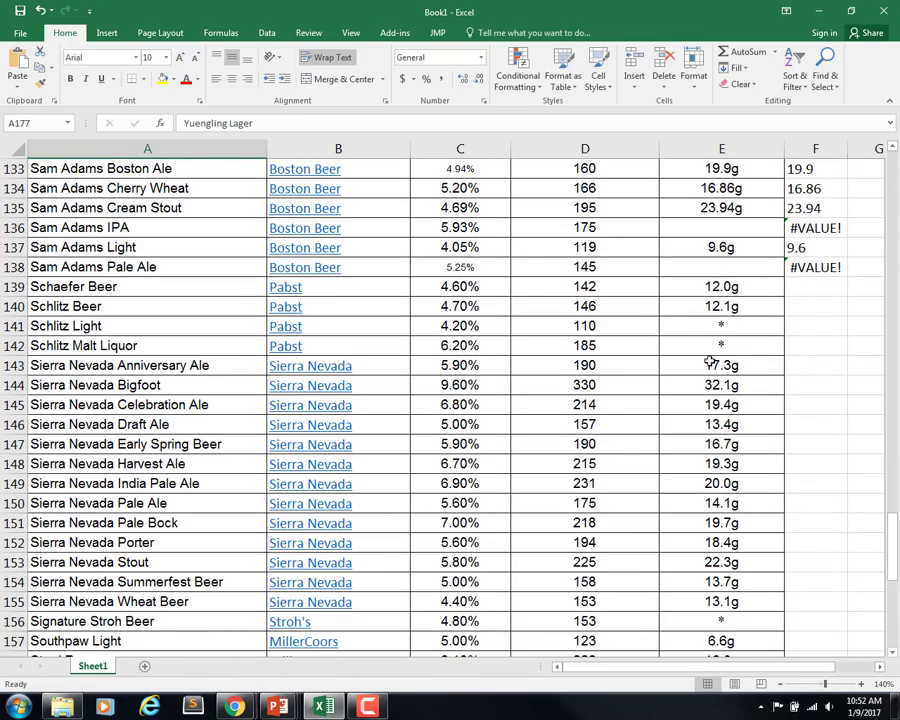
{"action": "left_click", "coordinate": [835, 268]}
{"action": "double_click", "coordinate": [847, 277]}
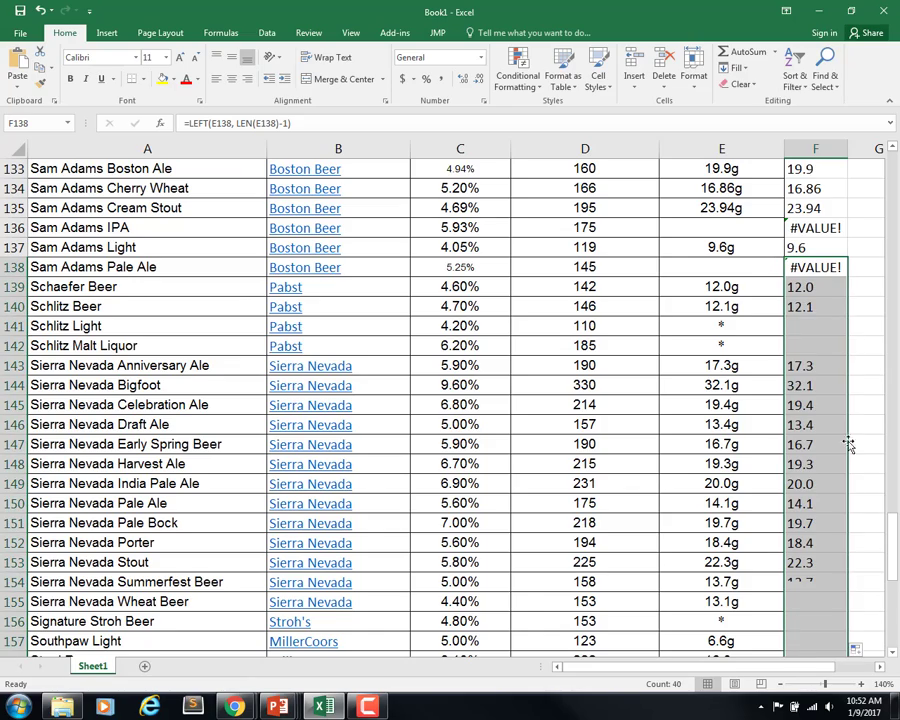
Check the newly filled rows, inspect the formulas in F130, F141 and F142, and return to the top of the table
{"action": "scroll", "coordinate": [713, 440], "scroll_direction": "down", "scroll_amount": 5}
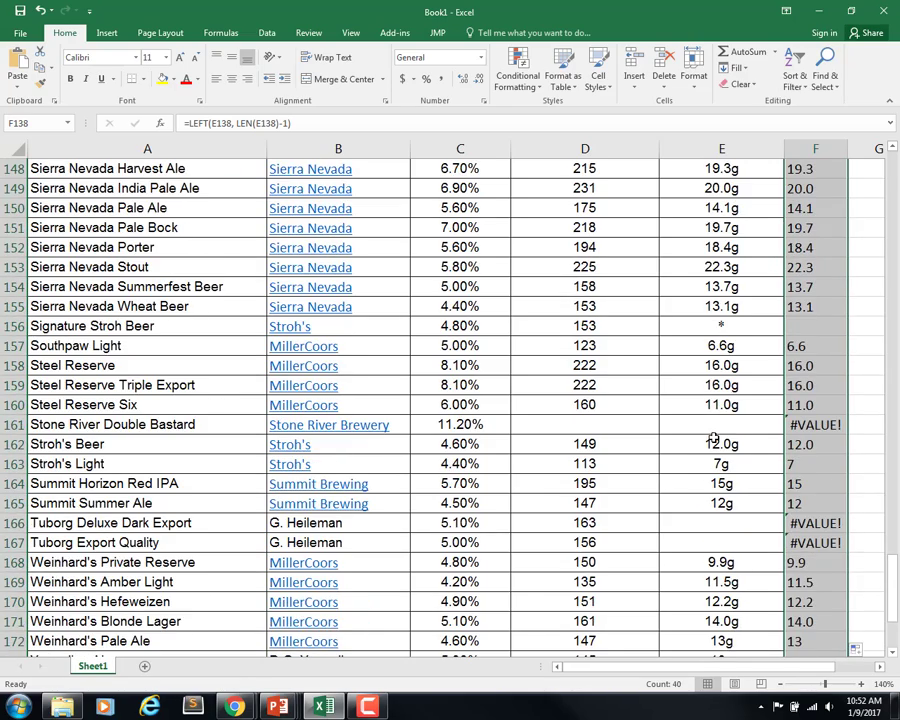
{"action": "scroll", "coordinate": [713, 440], "scroll_direction": "down", "scroll_amount": 4}
{"action": "scroll", "coordinate": [750, 430], "scroll_direction": "up", "scroll_amount": 13}
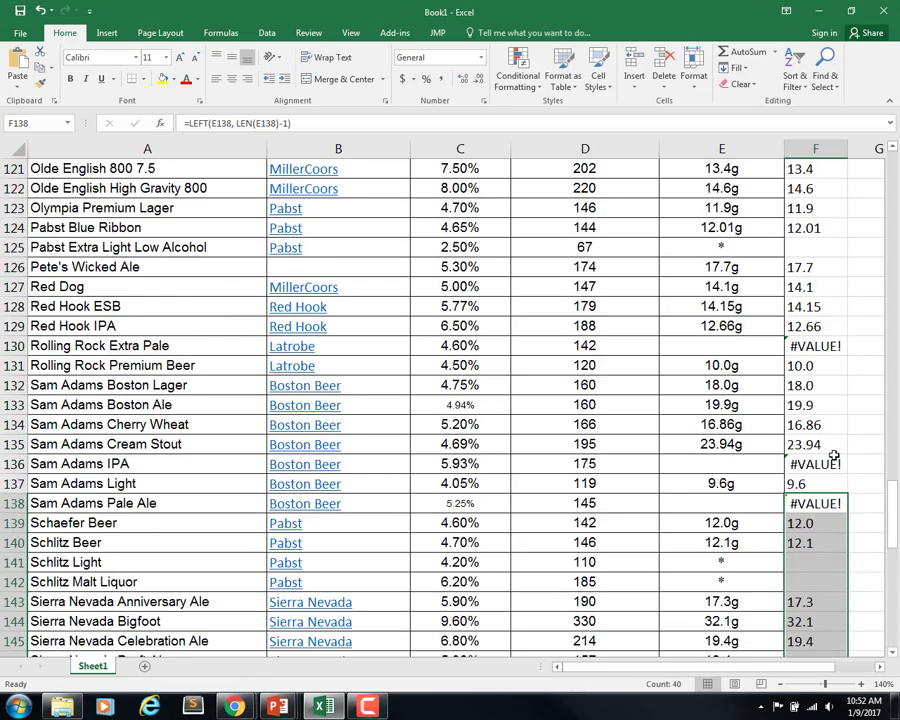
{"action": "left_click", "coordinate": [815, 348]}
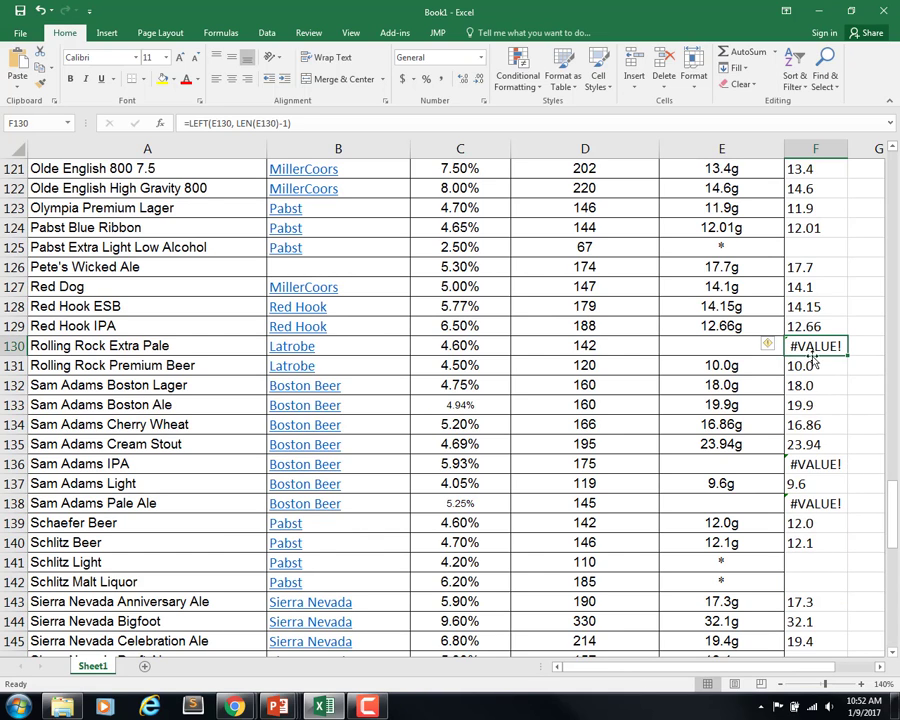
{"action": "left_click", "coordinate": [812, 560]}
{"action": "left_click", "coordinate": [812, 580]}
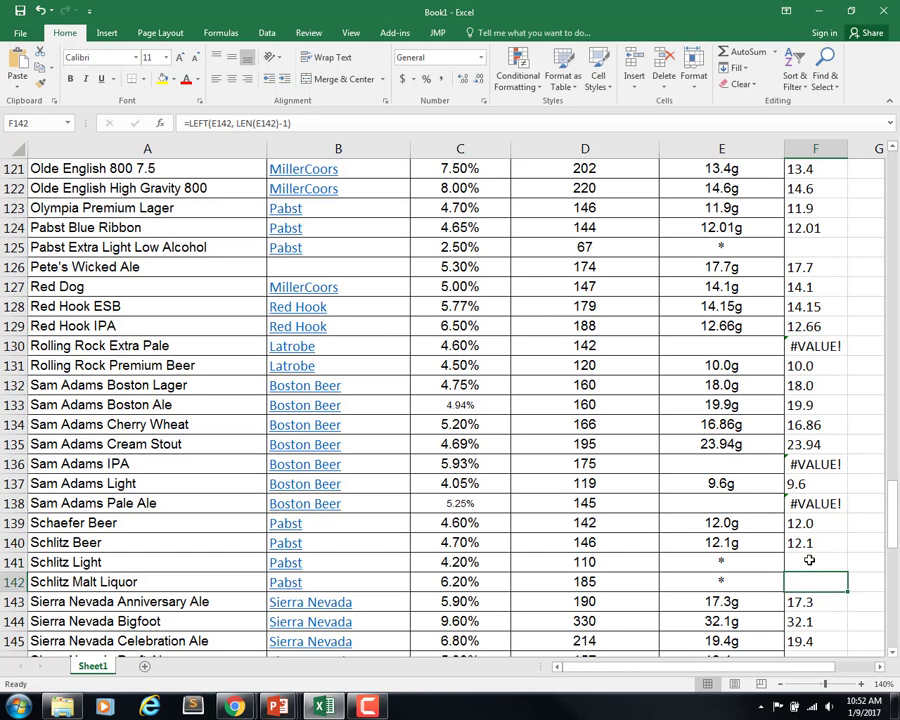
{"action": "left_click", "coordinate": [809, 560]}
{"action": "scroll", "coordinate": [645, 372], "scroll_direction": "up", "scroll_amount": 20}
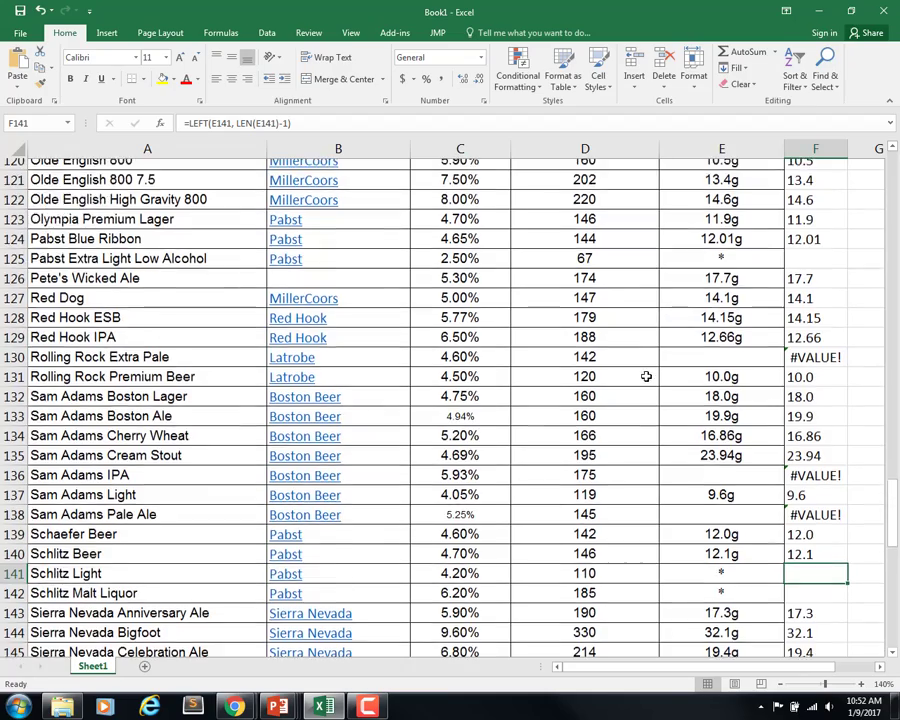
{"action": "scroll", "coordinate": [524, 372], "scroll_direction": "up", "scroll_amount": 19}
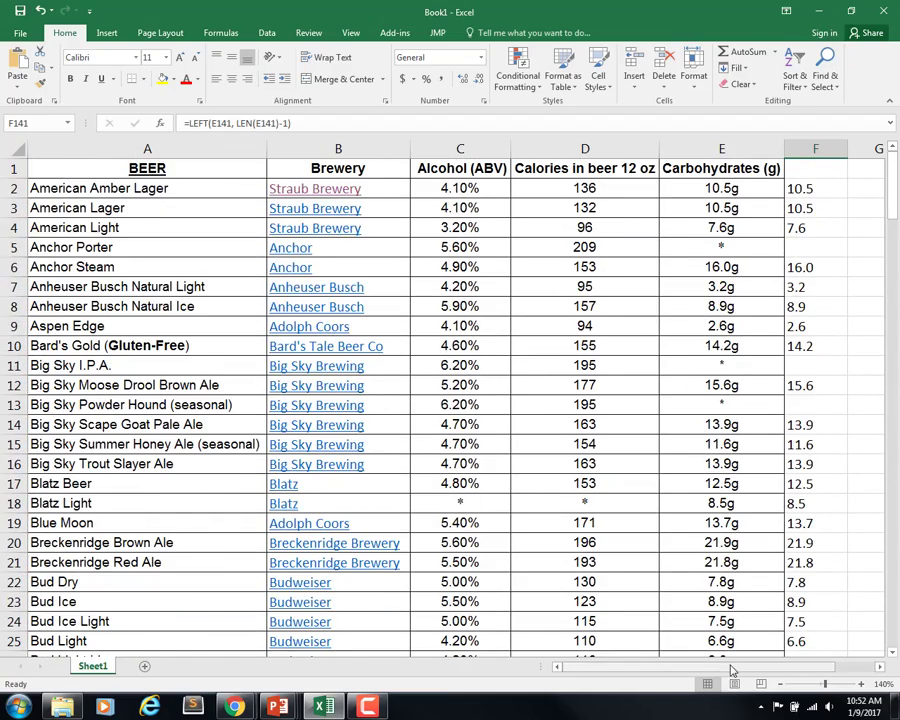
{"action": "scroll", "coordinate": [520, 564], "scroll_direction": "right", "scroll_amount": 1}
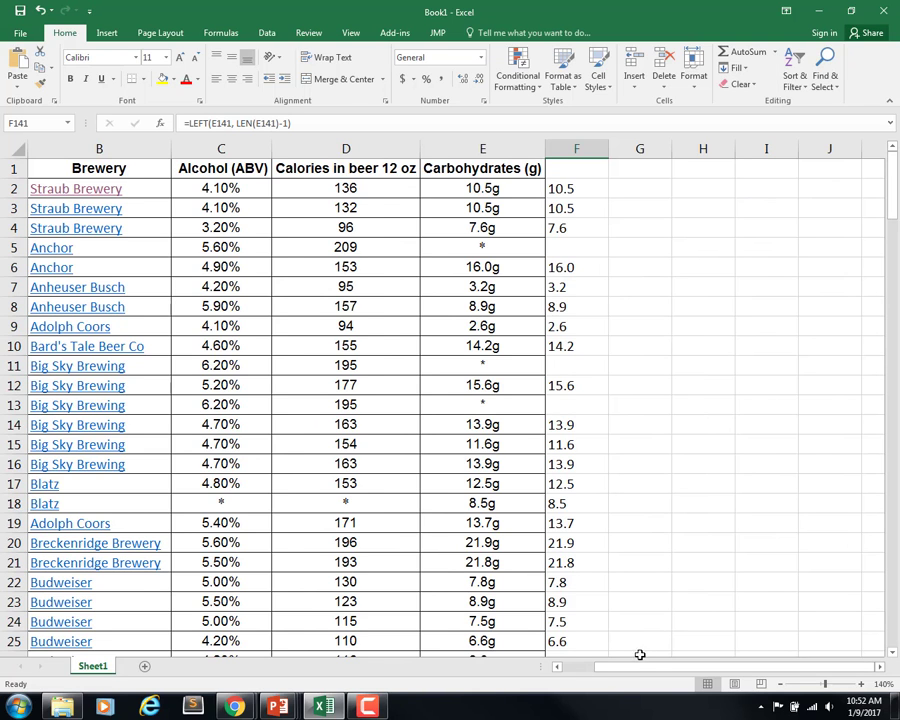
{"action": "left_click", "coordinate": [580, 666]}
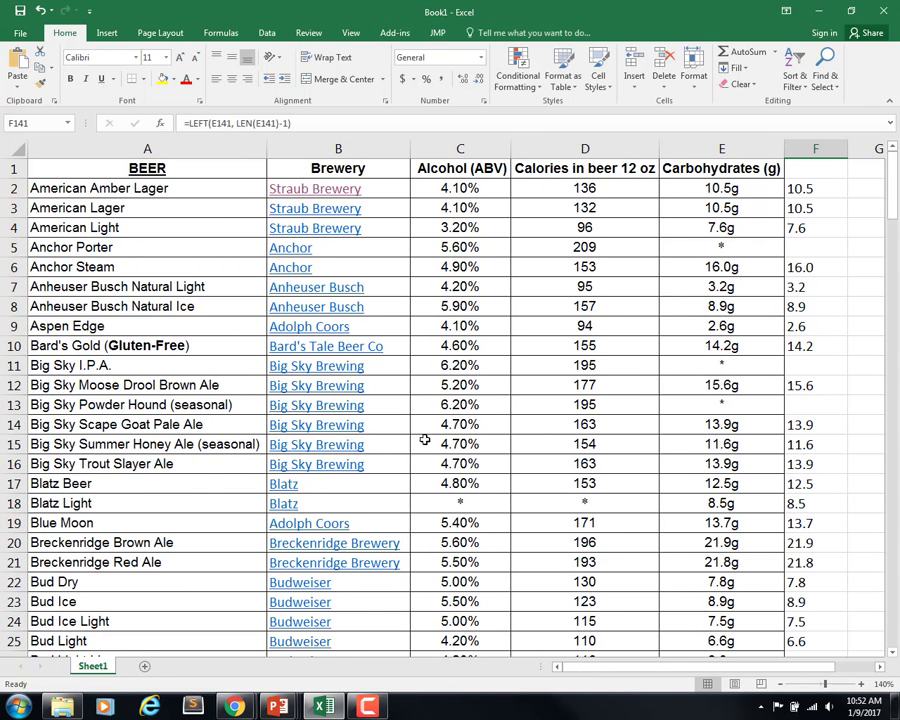